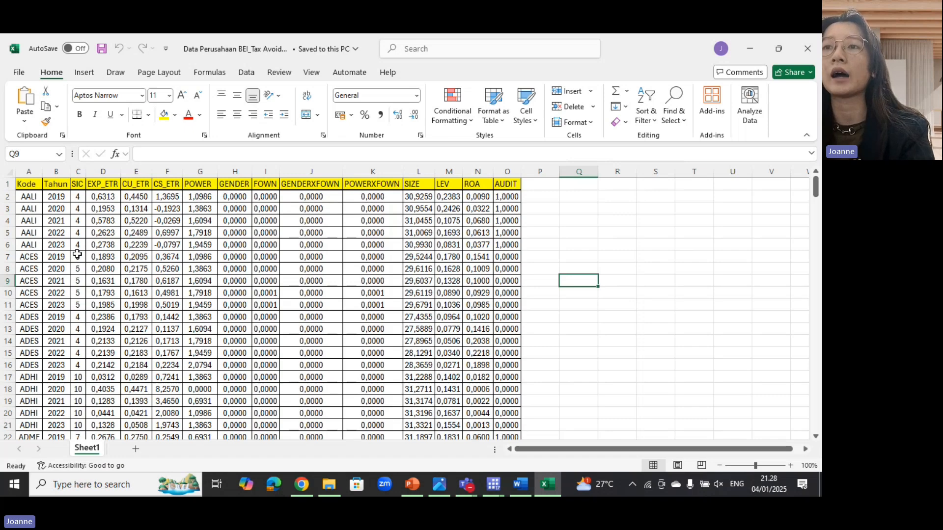
Switch from the Excel workbook to Stata's Do-file Editor and look through the commands in Do-file_Tax Avoidance.
key("Return")
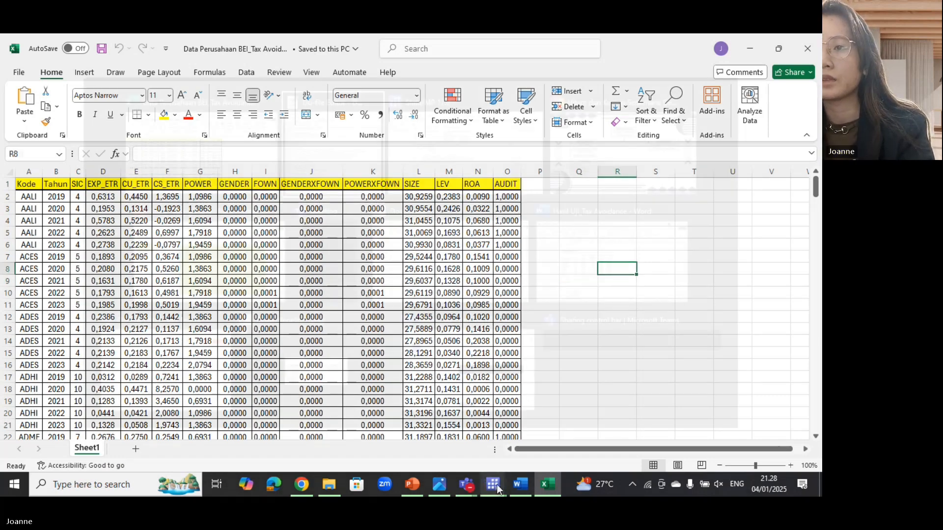
key("alt+Tab")
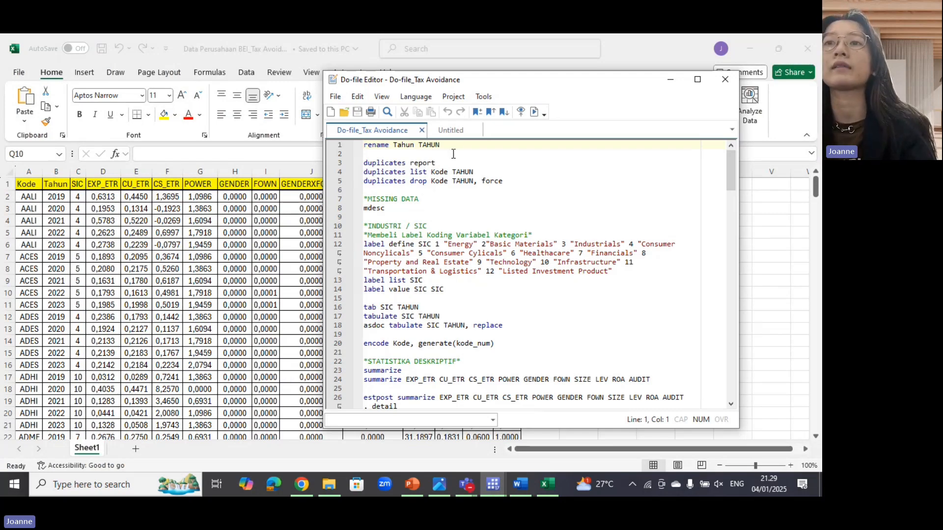
scroll(454, 172, "down", 12)
scroll(609, 330, "down", 20)
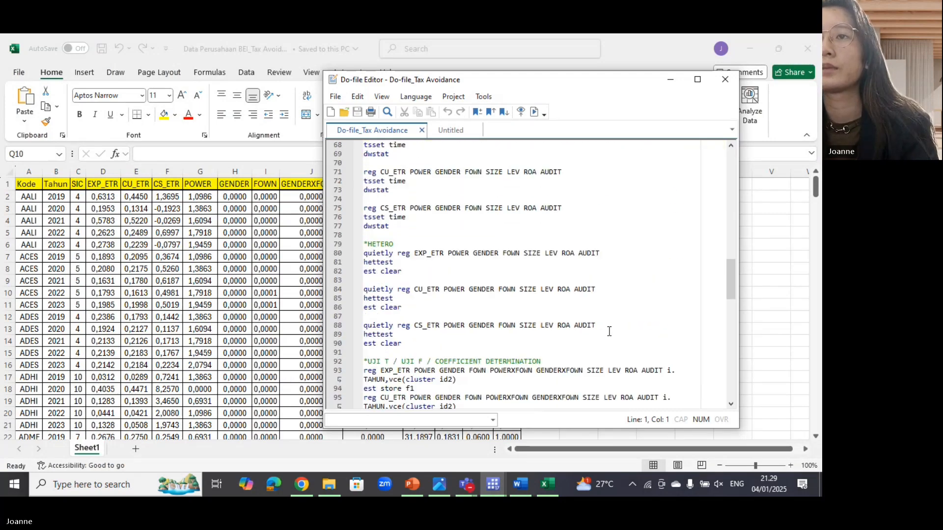
Begin a formatted Stata log named LogFile_Tax Avoidance in the PROJECT UAS STATISTIKA PENELITIAN folder.
left_click(493, 484)
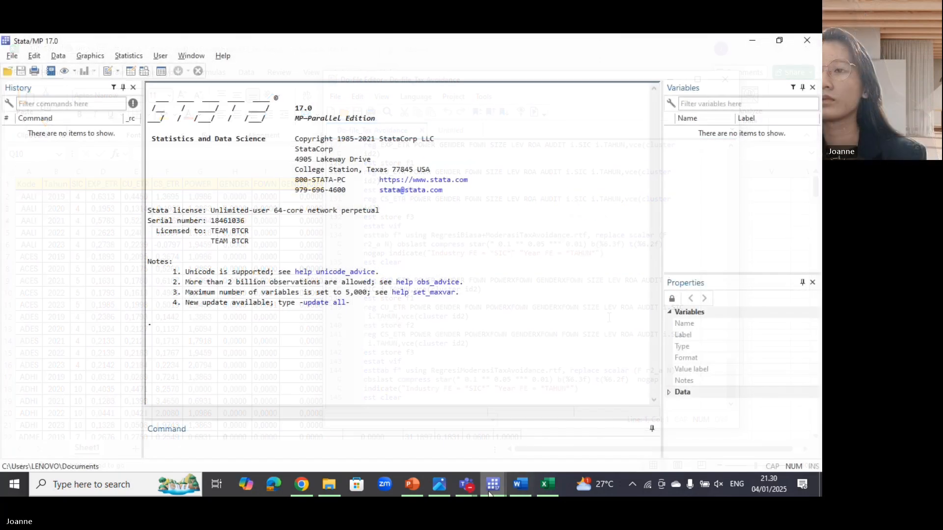
left_click(563, 437)
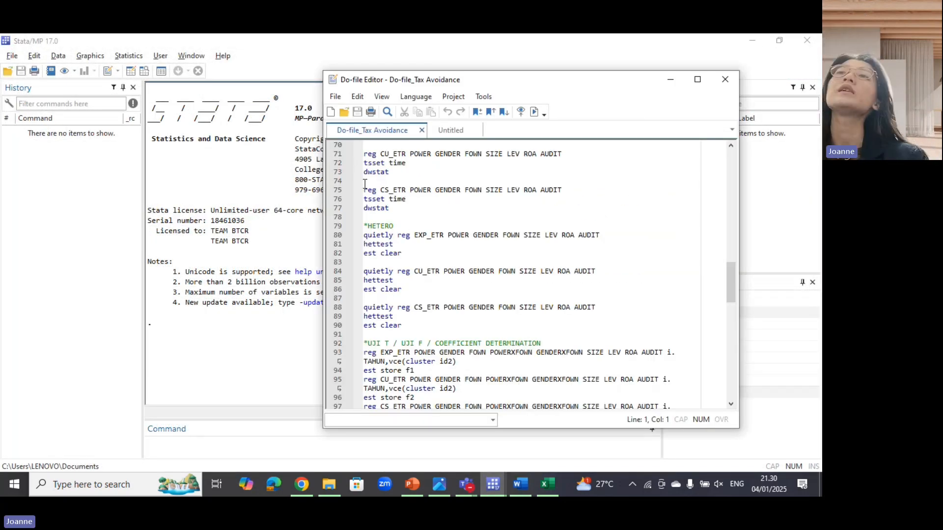
left_click(186, 163)
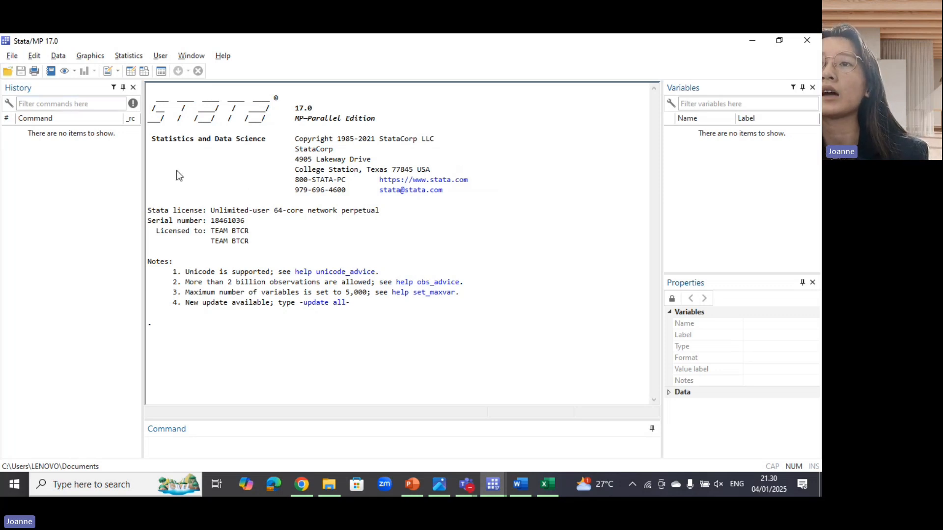
left_click(10, 55)
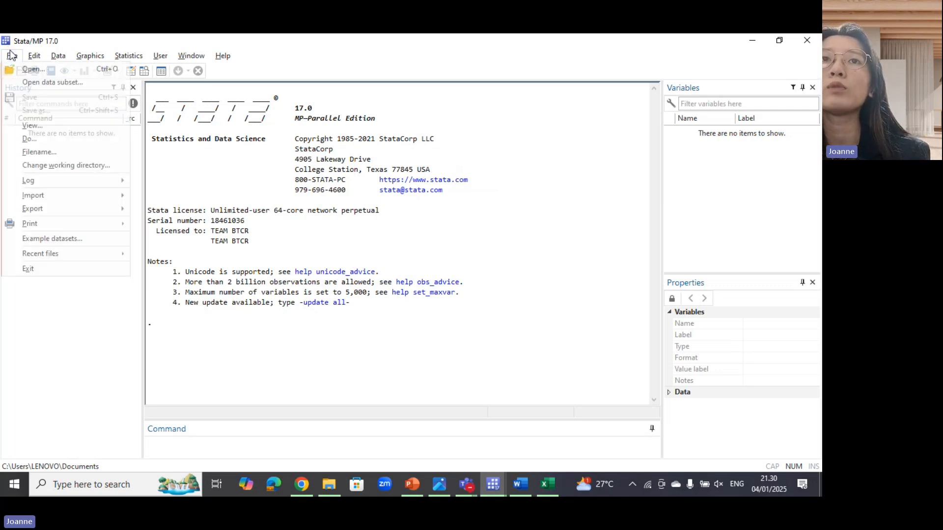
mouse_move(68, 182)
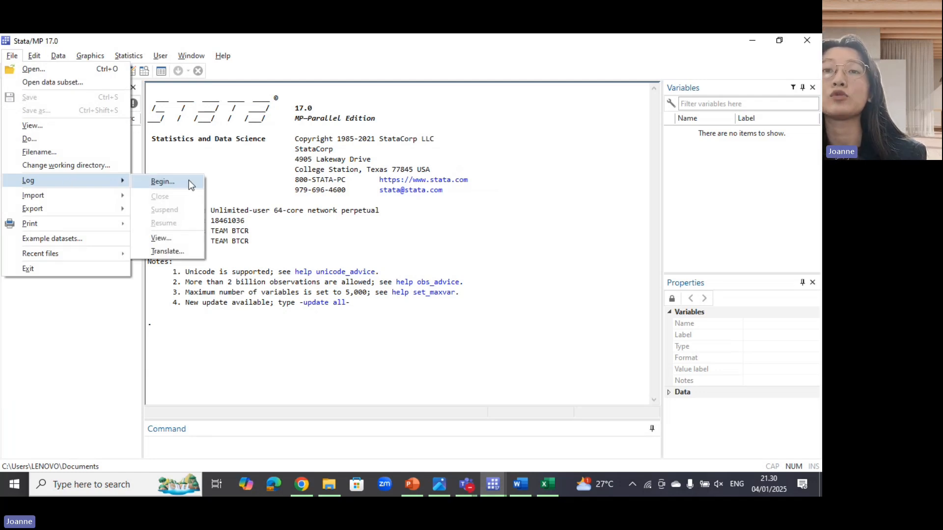
left_click(188, 180)
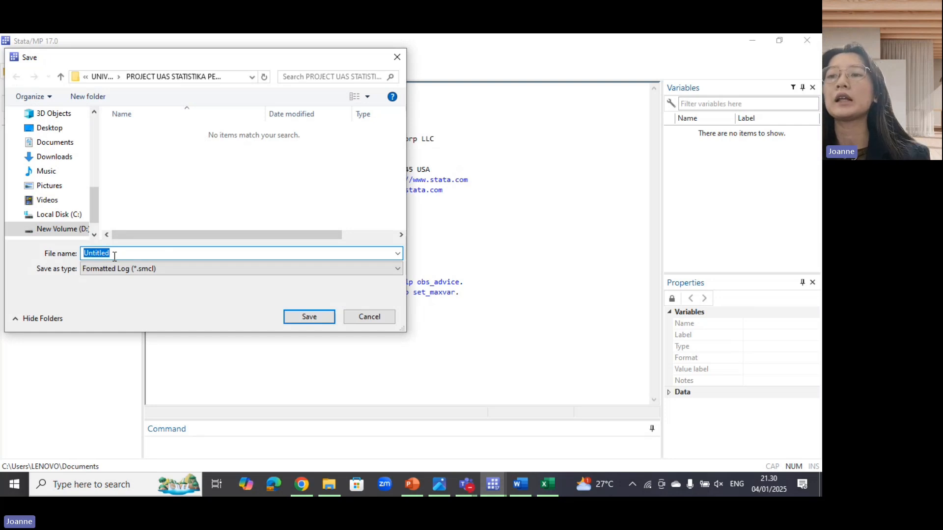
type("LogFil")
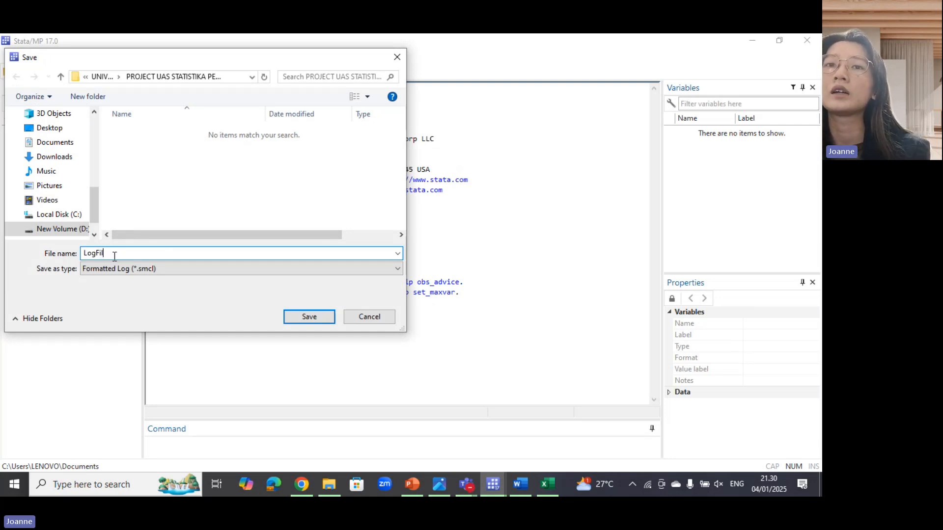
type("e_")
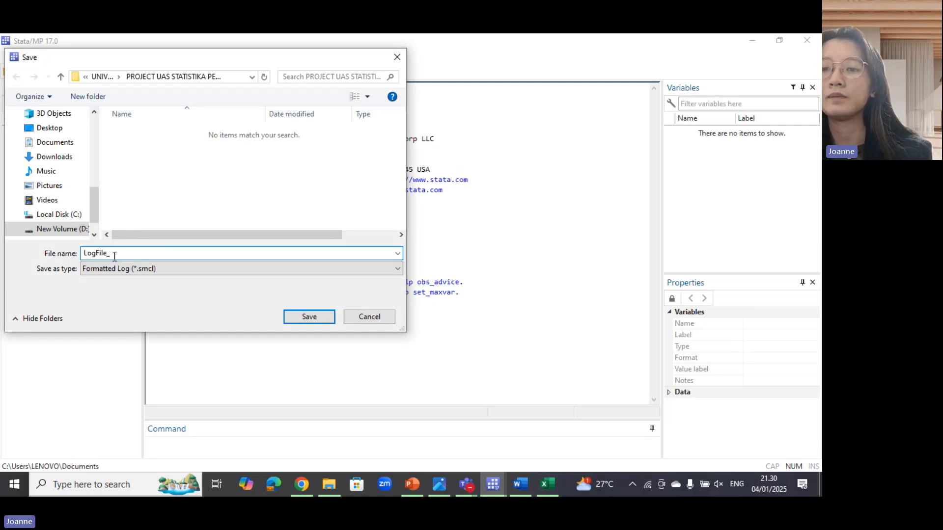
type("Tax A")
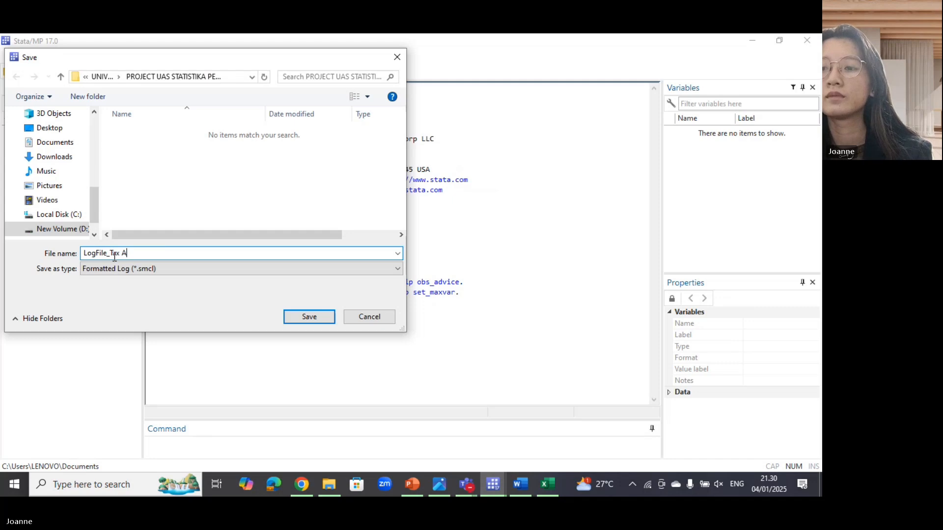
type("voidance")
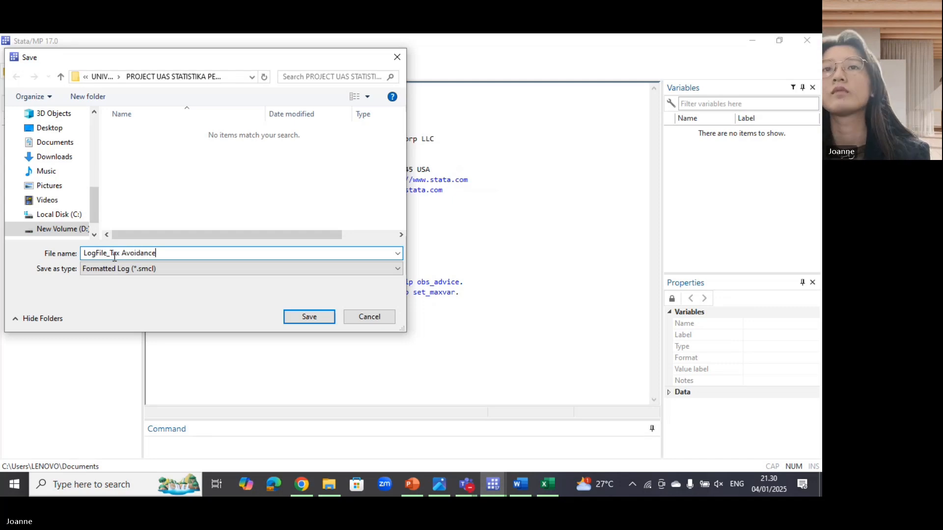
key("Return")
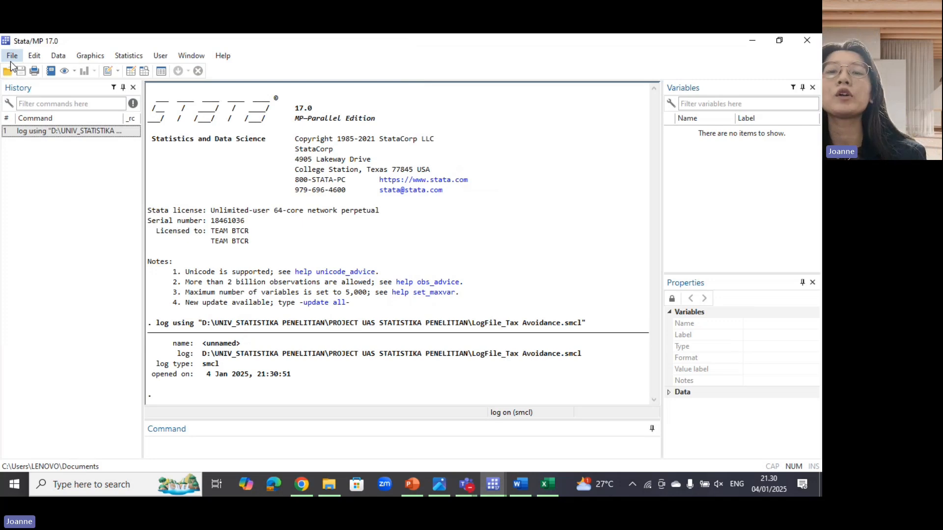
Import Sheet1 of the Excel file Data Perusahaan BEI_Tax Avoidance, using the first row as variable names.
left_click(20, 57)
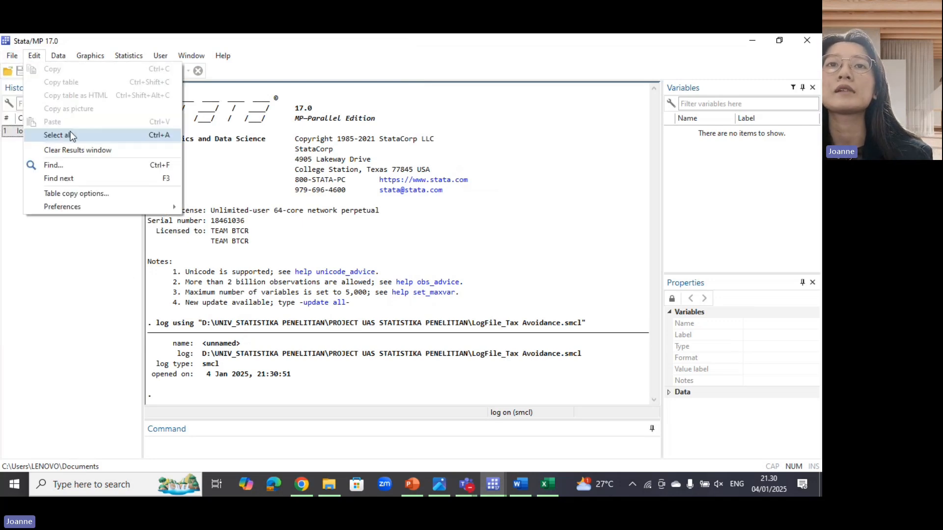
left_click(12, 56)
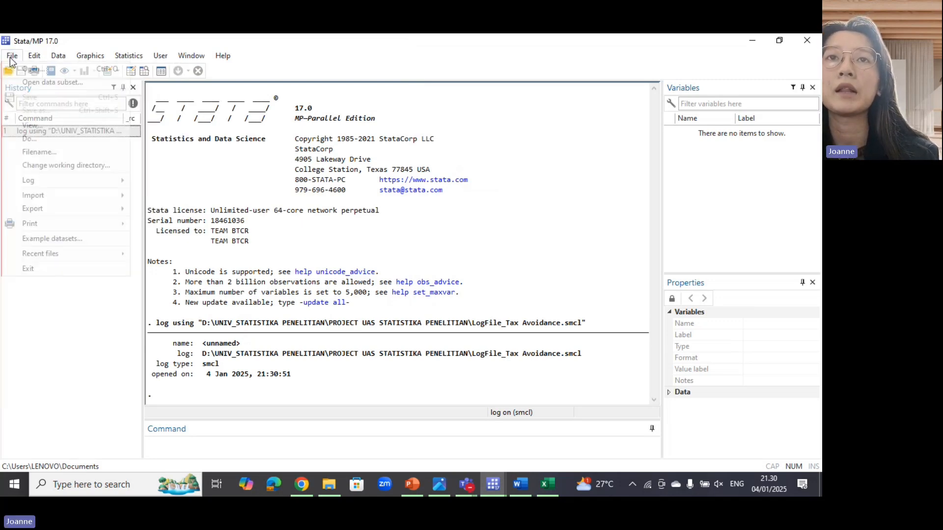
left_click(10, 57)
left_click(12, 57)
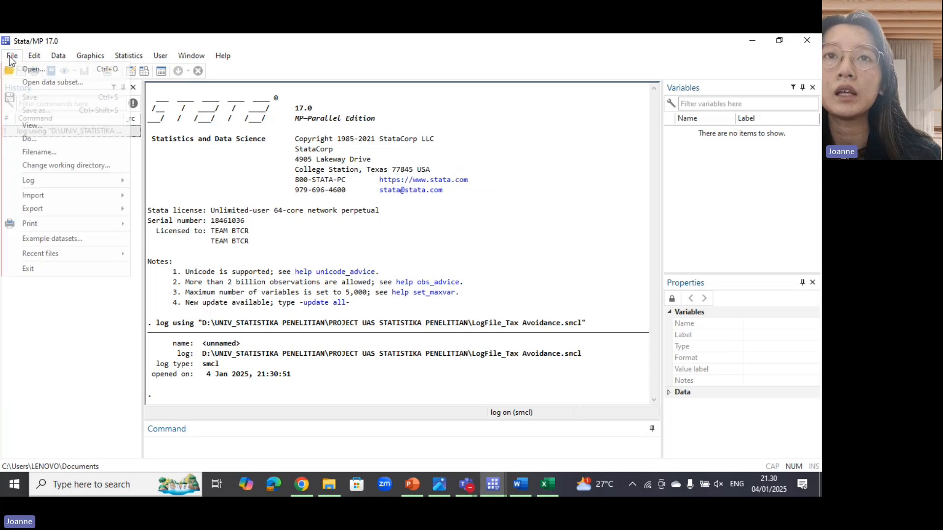
mouse_move(123, 199)
left_click(172, 198)
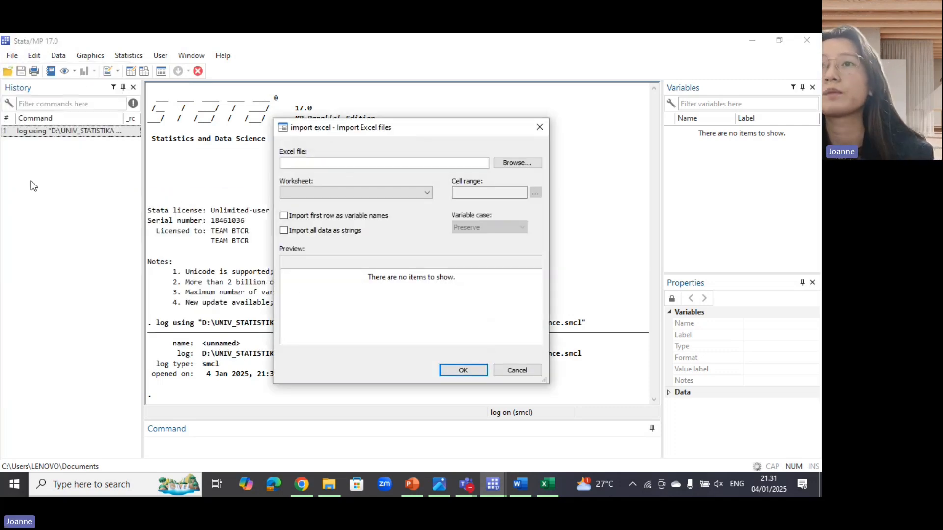
left_click(515, 162)
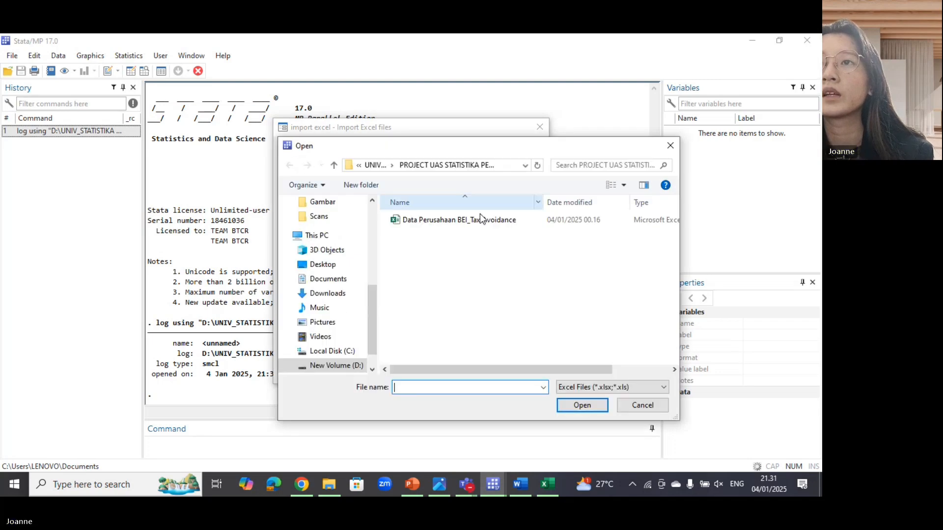
double_click(478, 222)
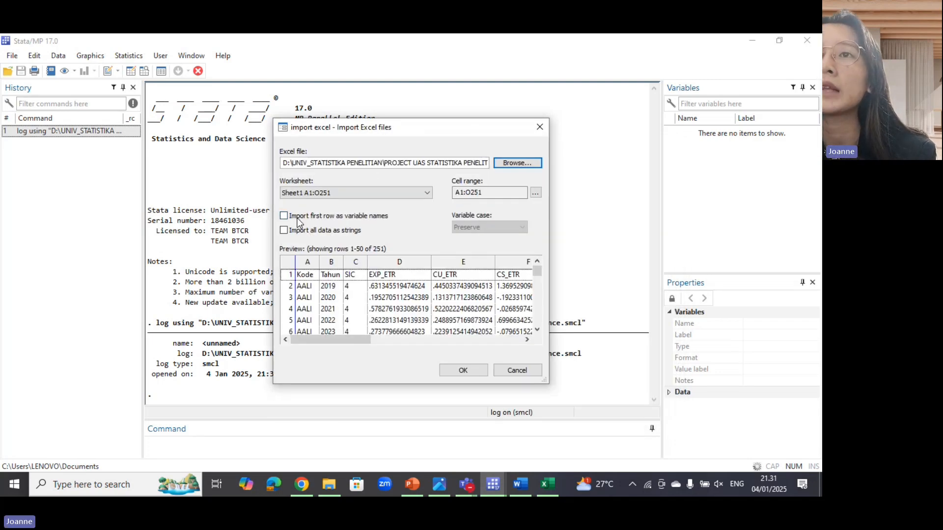
left_click(284, 216)
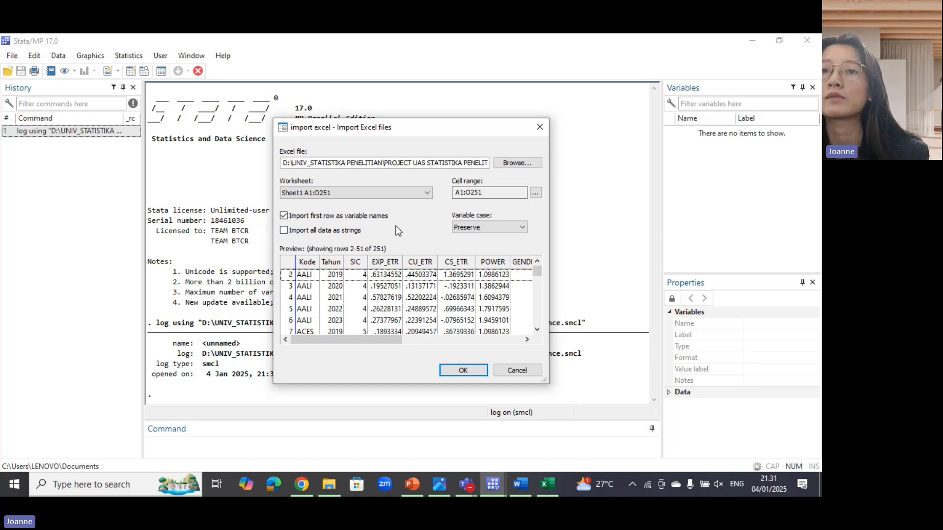
left_click(461, 369)
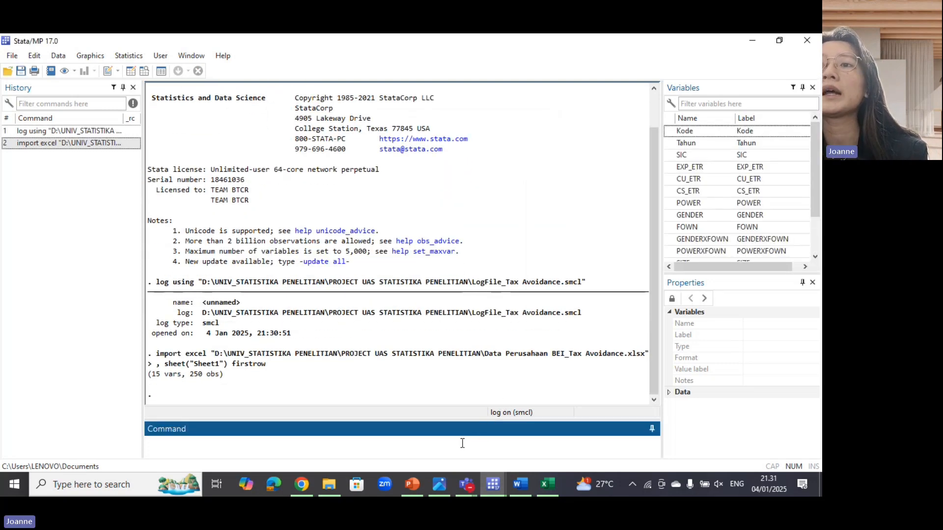
Run the browse command, look through the rows of the imported dataset, and close the data view.
type("nr")
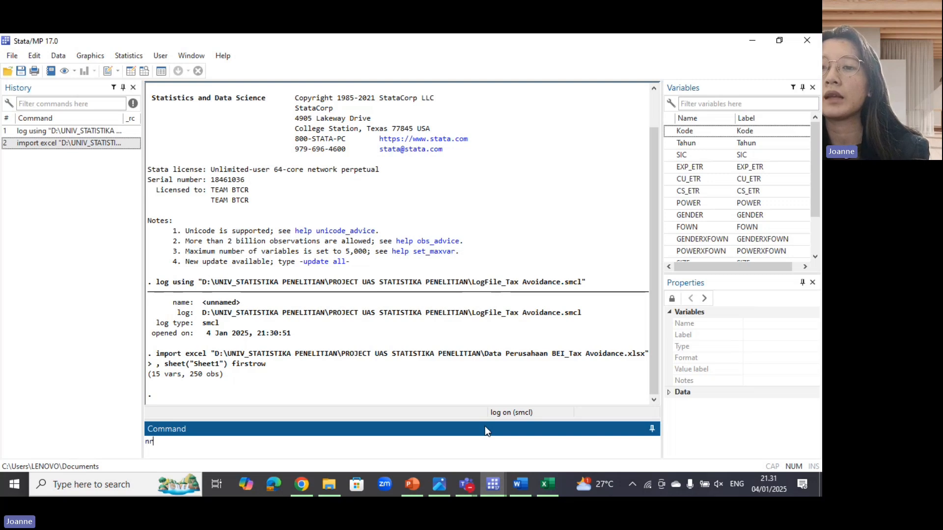
type("owse")
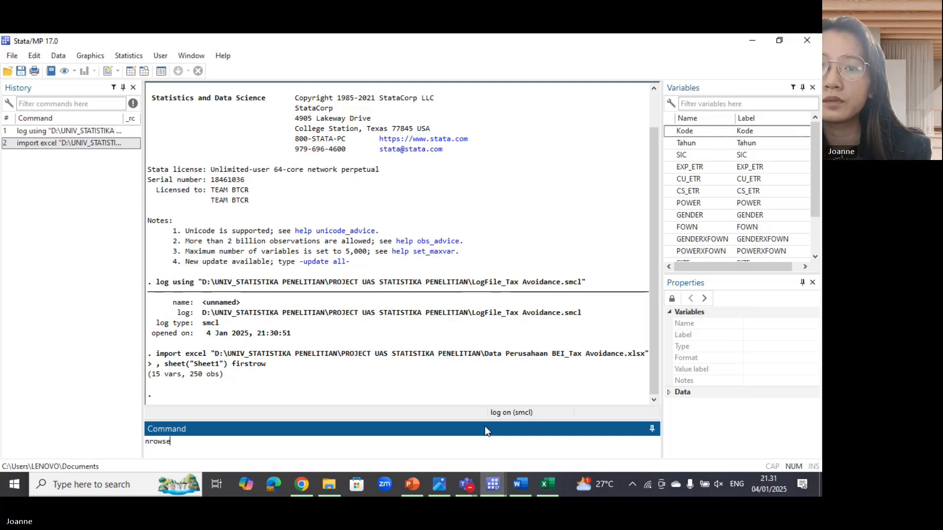
key("ctrl+a")
type("b")
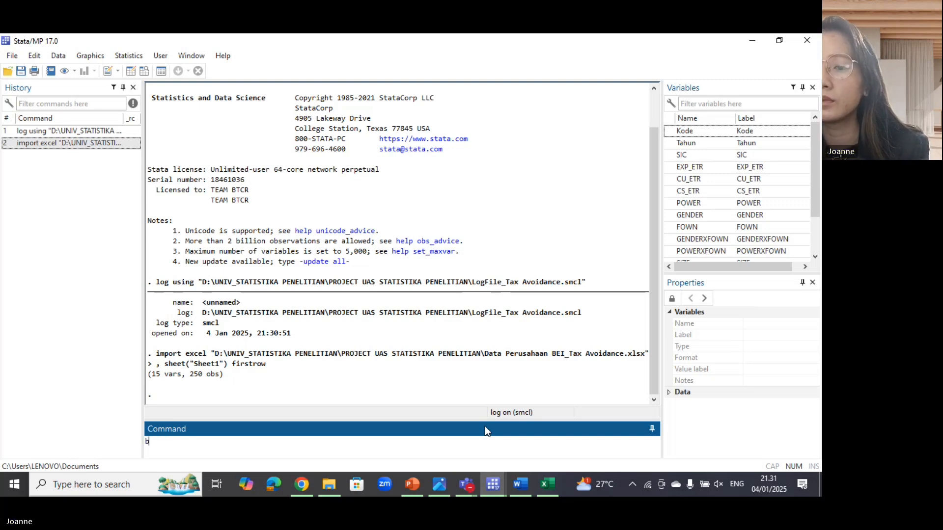
type("rowse")
key("Return")
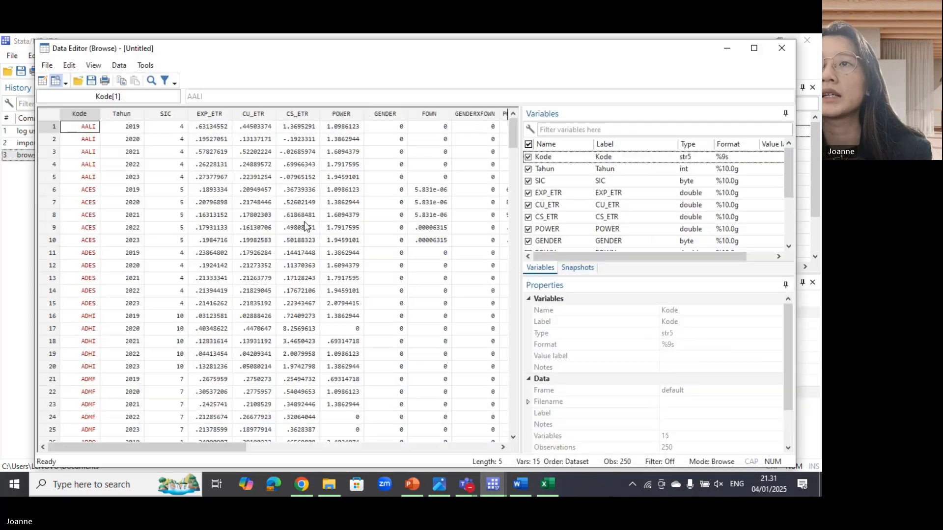
scroll(306, 226, "down", 15)
scroll(273, 244, "up", 11)
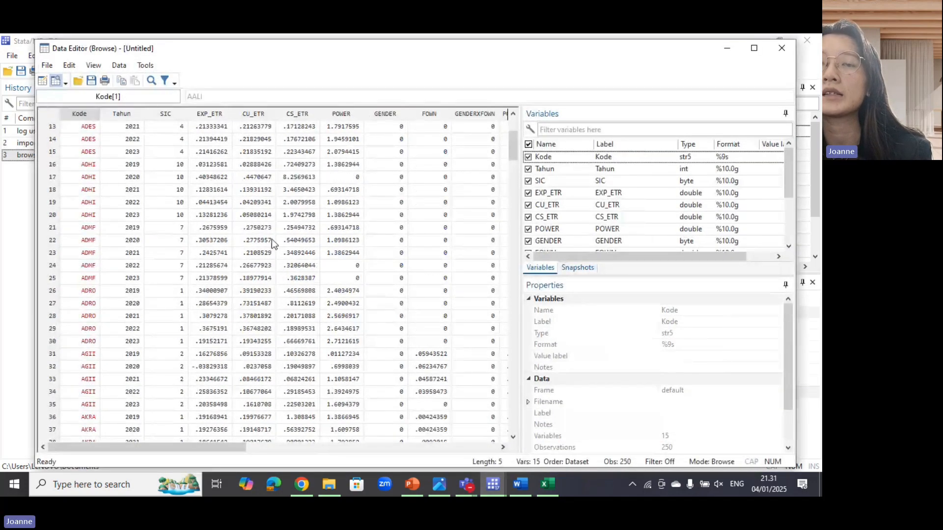
scroll(273, 244, "down", 10)
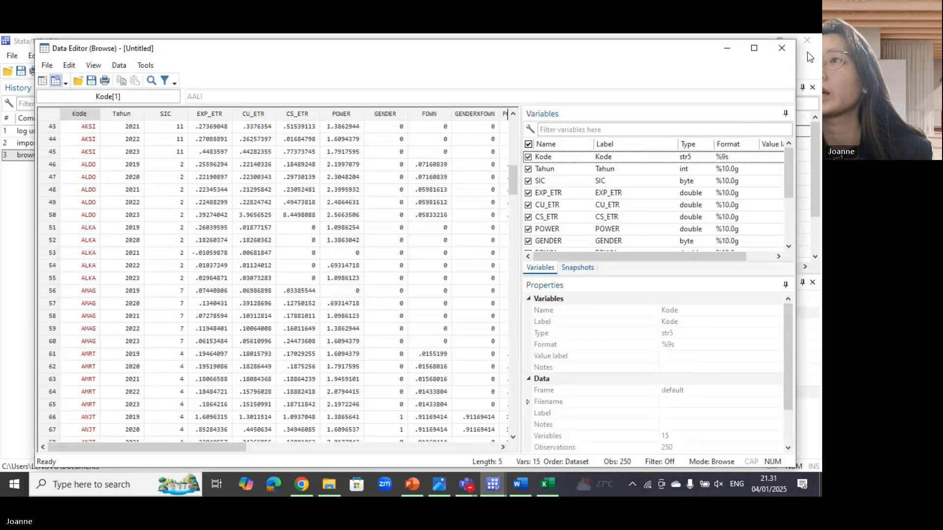
left_click(775, 47)
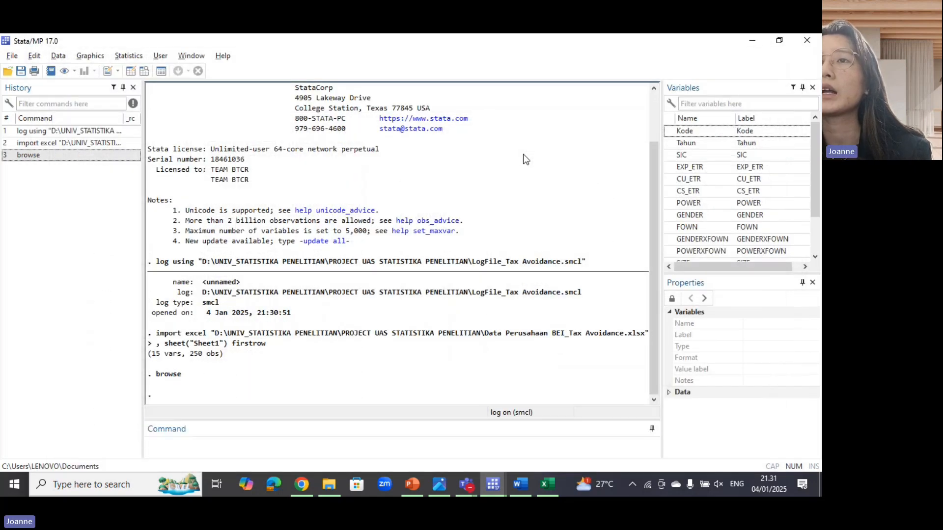
Return to the beginning of Do-file_Tax Avoidance and move its window clear of the variable list to review the imported variables.
key("alt+Tab")
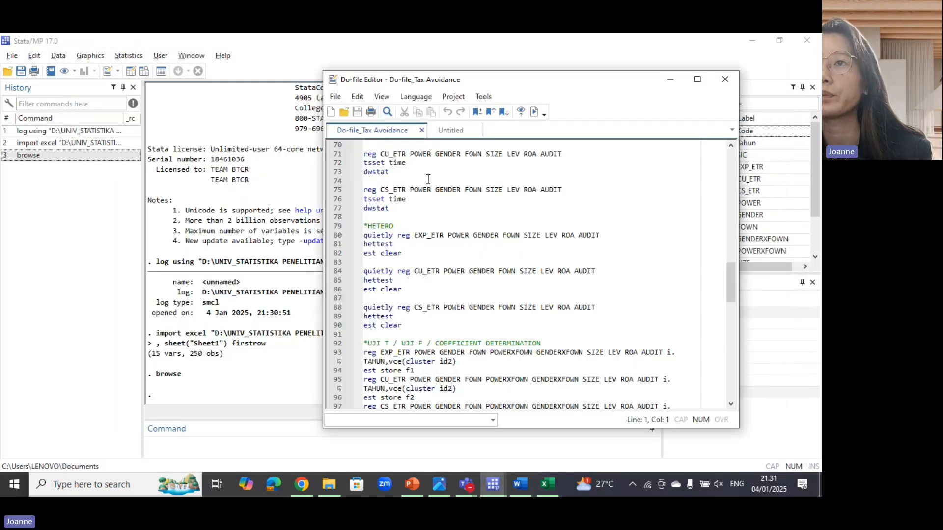
left_click(478, 235)
scroll(471, 231, "up", 14)
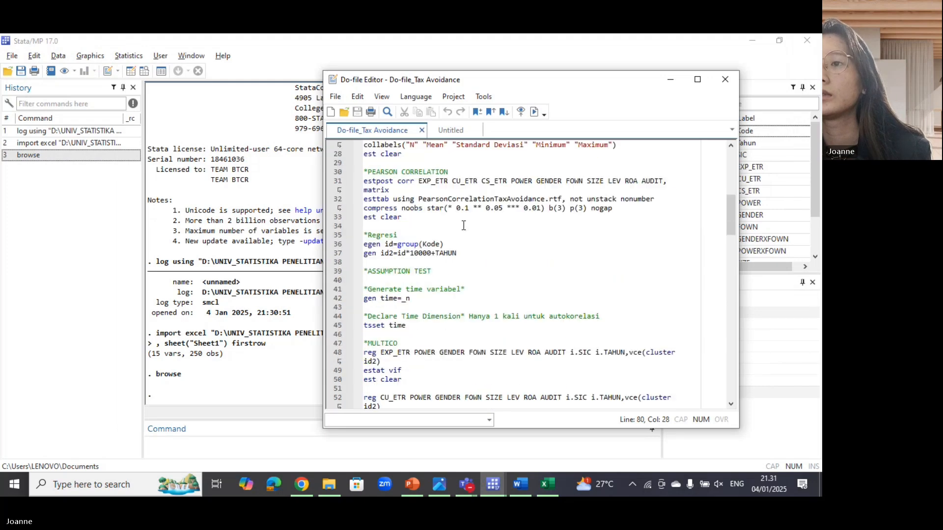
scroll(463, 225, "up", 9)
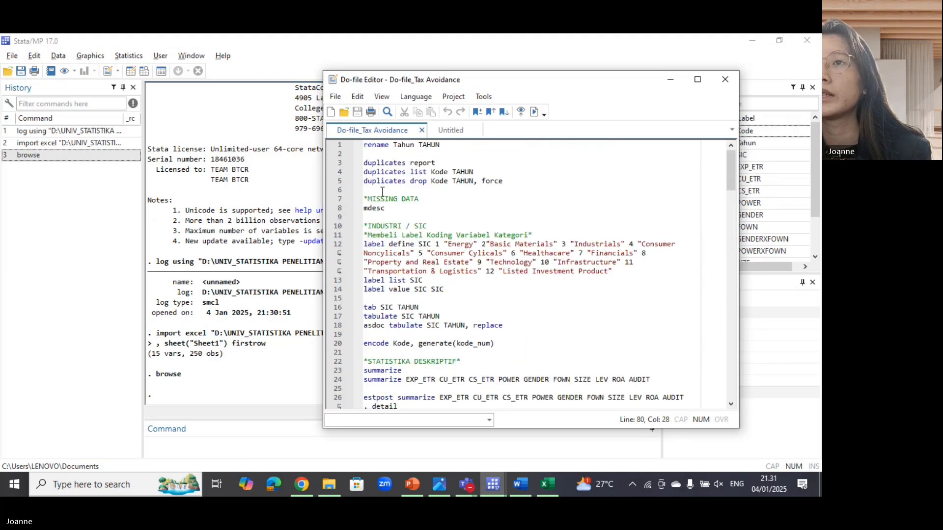
left_click(383, 192)
left_click_drag(582, 85, 493, 80)
scroll(749, 143, "down", 2)
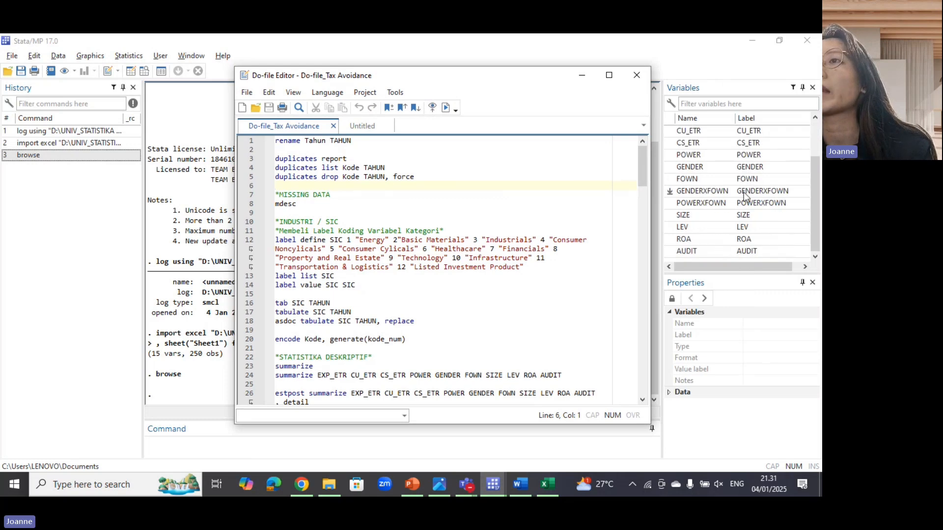
scroll(745, 196, "up", 2)
Run only the do-file line that renames the variable Tahun to TAHUN.
left_click(252, 141)
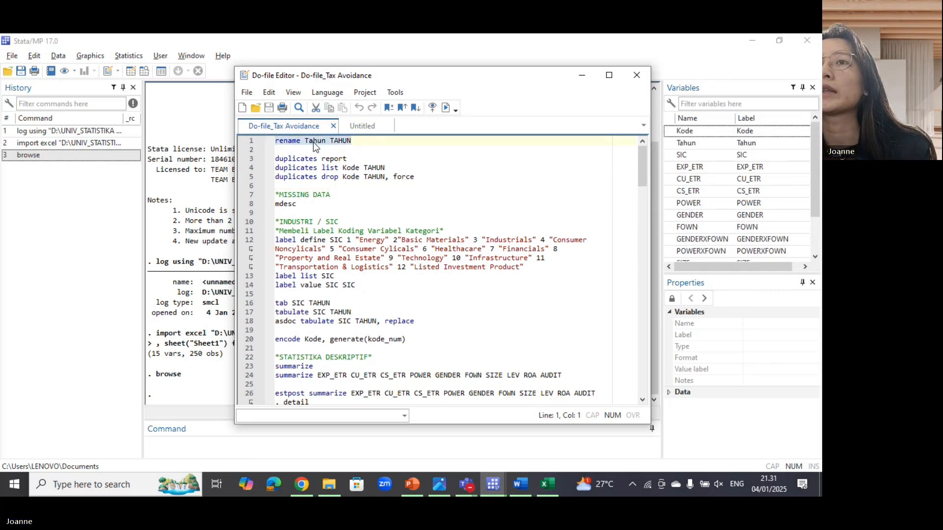
left_click(353, 141)
left_click_drag(353, 140, 274, 141)
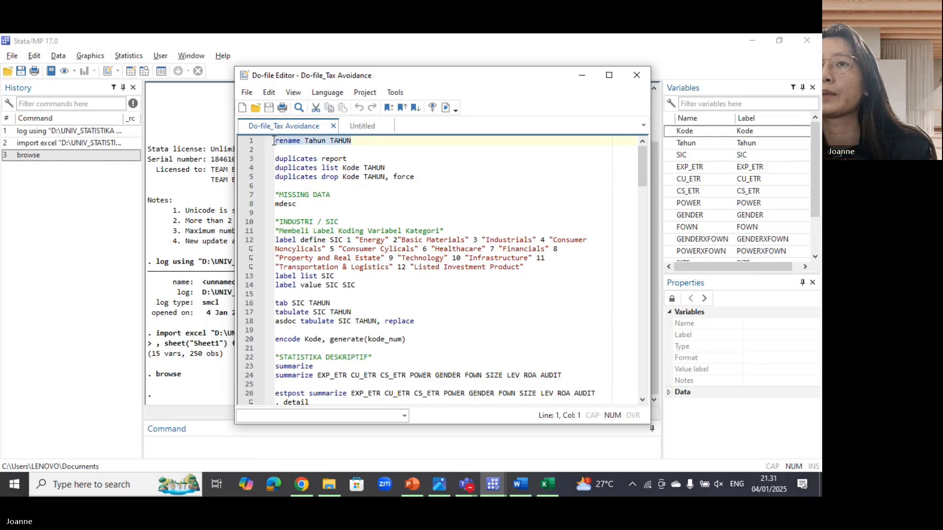
left_click(446, 107)
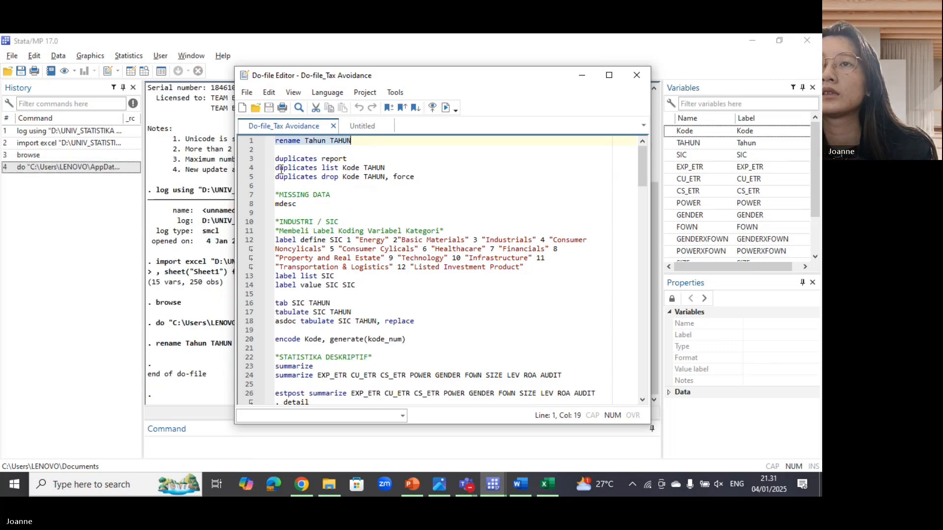
Run the three duplicates commands that report, list and force-drop duplicates by Kode and TAHUN.
left_click(420, 177)
left_click(297, 150)
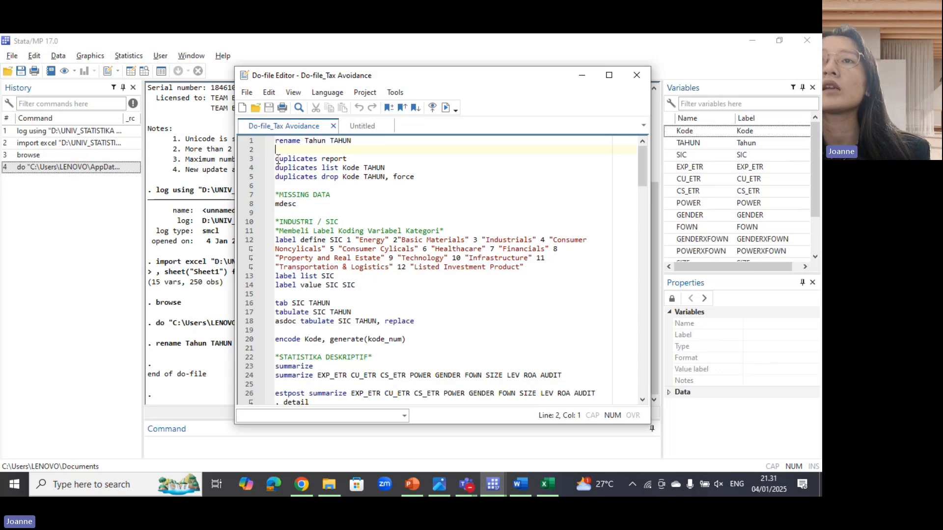
left_click_drag(278, 160, 419, 180)
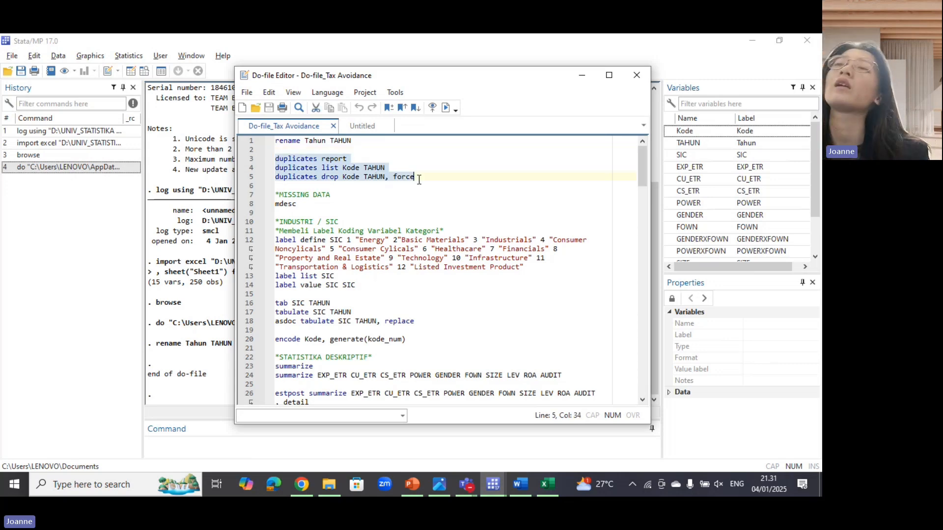
left_click(447, 108)
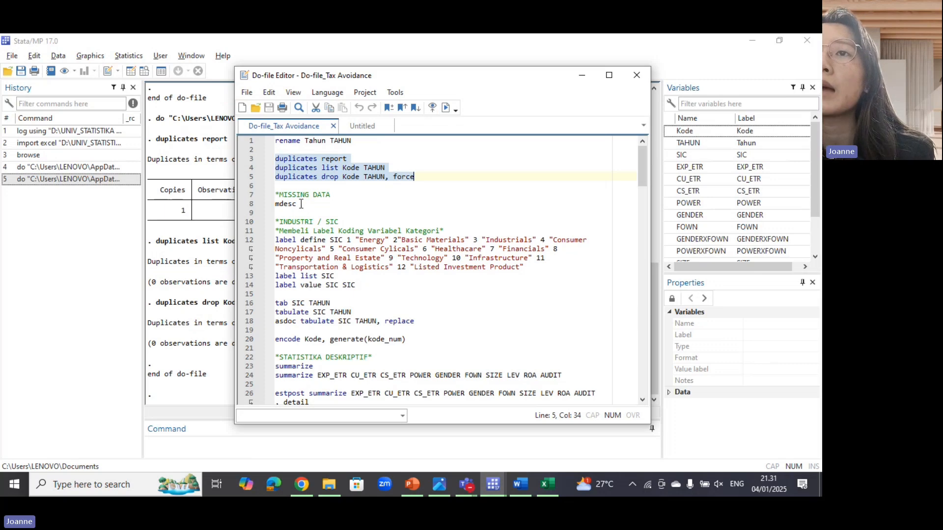
Run the mdesc command under MISSING DATA and review its table along with the earlier duplicates output.
left_click_drag(309, 203, 269, 203)
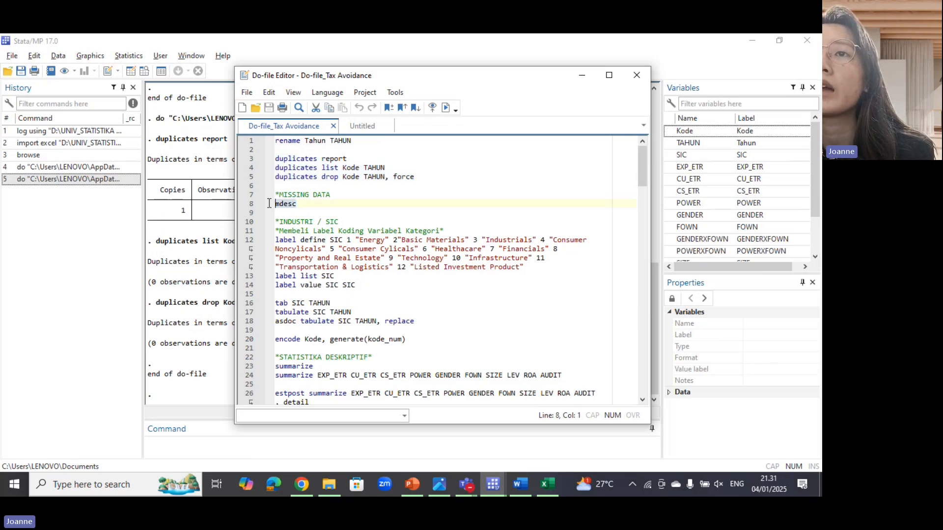
left_click(446, 107)
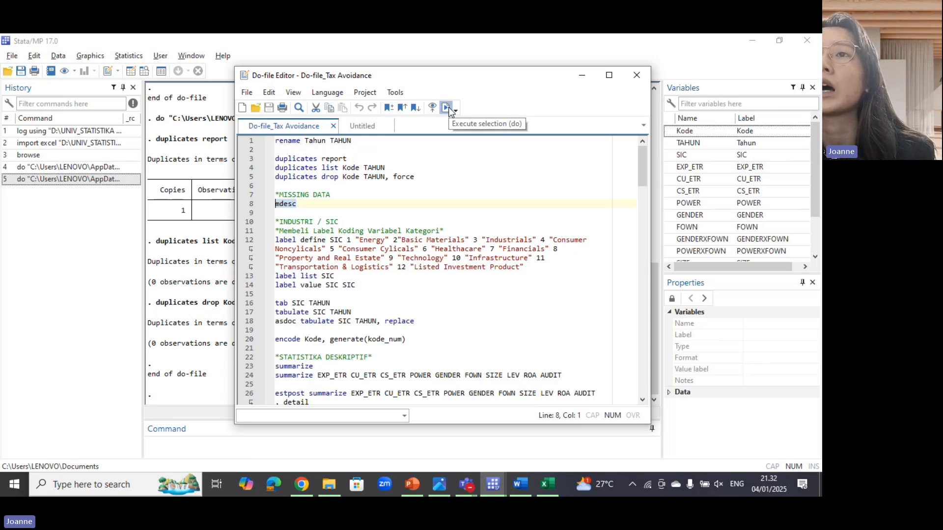
left_click(181, 267)
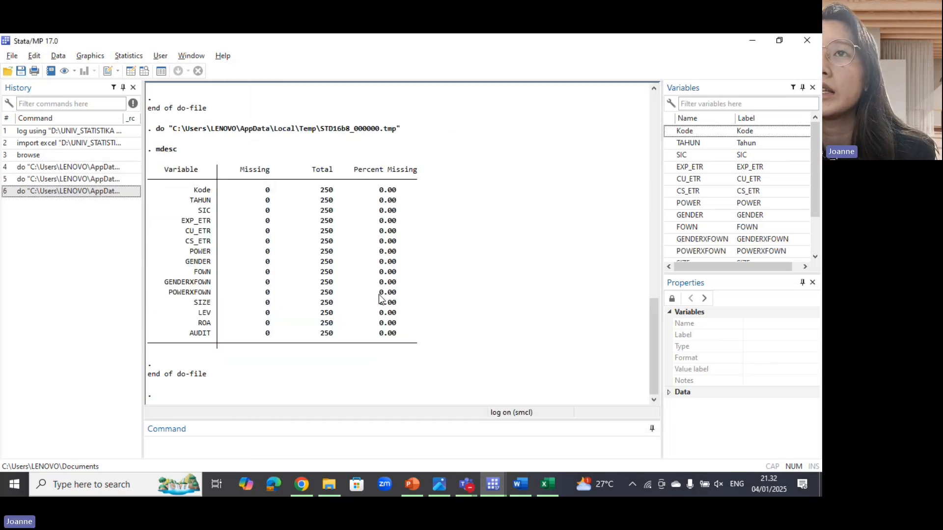
scroll(361, 301, "up", 7)
scroll(177, 244, "up", 2)
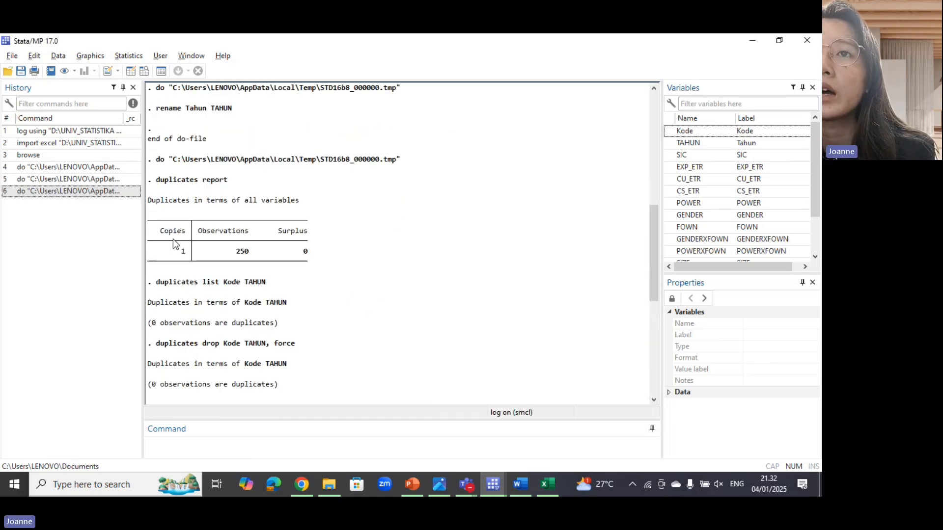
scroll(177, 245, "down", 2)
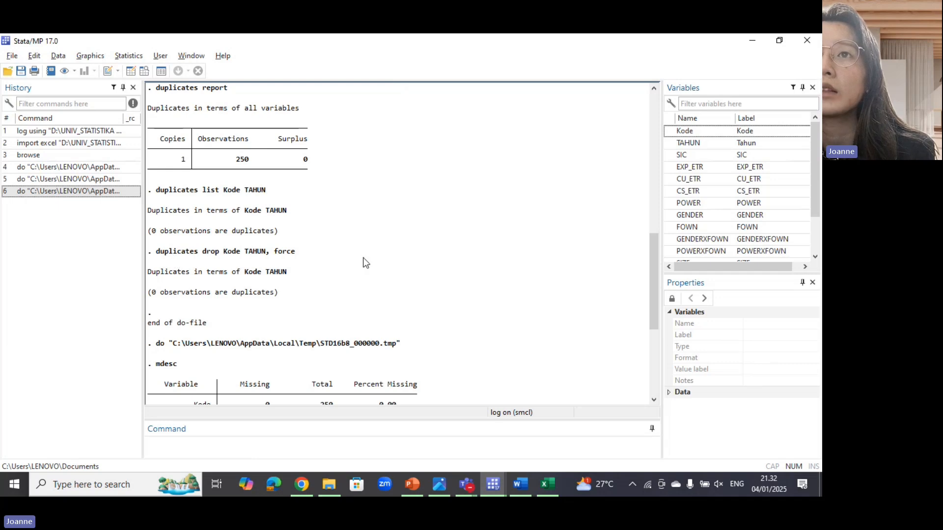
scroll(365, 263, "down", 7)
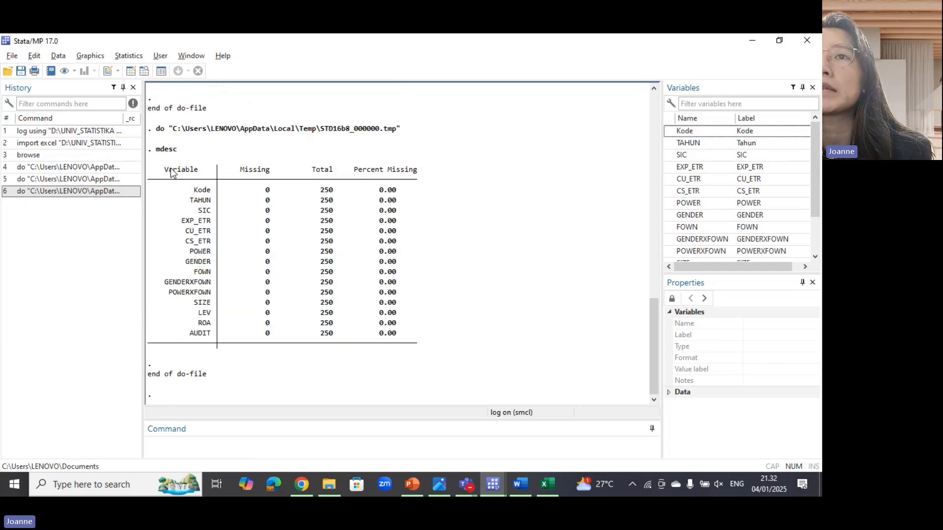
left_click_drag(172, 169, 392, 348)
left_click(475, 311)
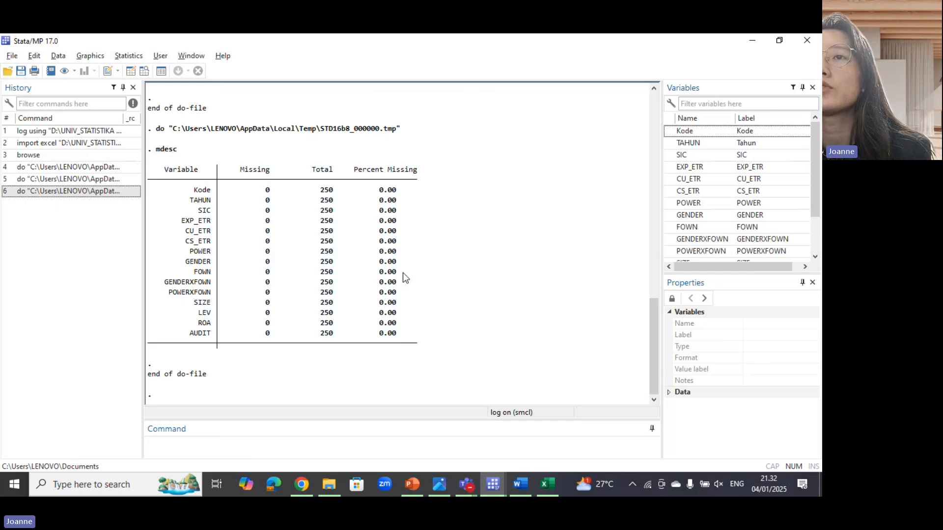
Run the do-file line that encodes Kode into the numeric variable kode_num.
key("alt+Tab")
scroll(295, 235, "down", 1)
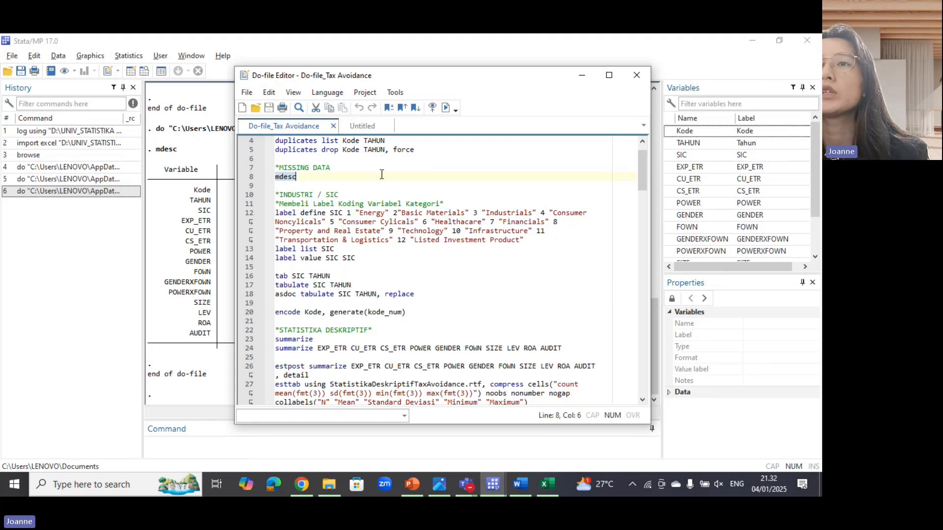
left_click_drag(407, 313, 276, 314)
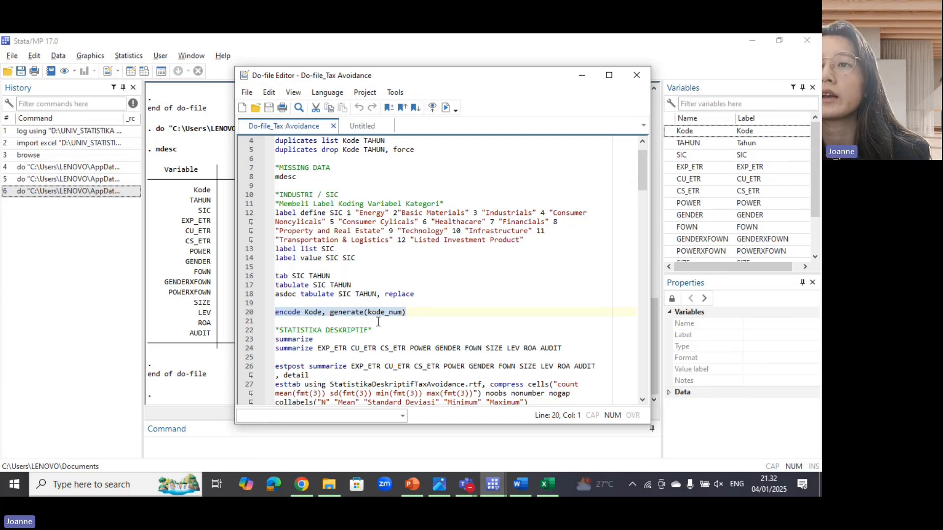
left_click(445, 108)
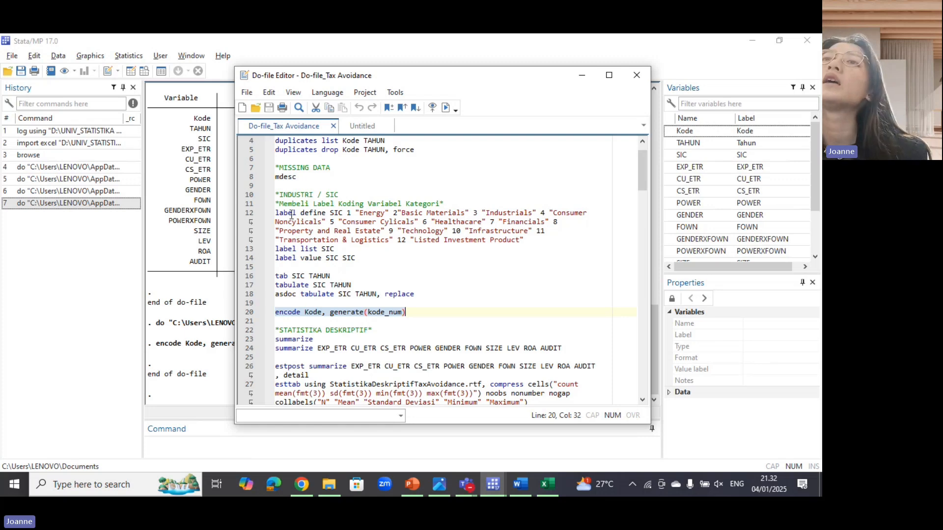
Run the INDUSTRI / SIC block from label define SIC to asdoc tabulate SIC TAHUN, and look through its output.
left_click(277, 204)
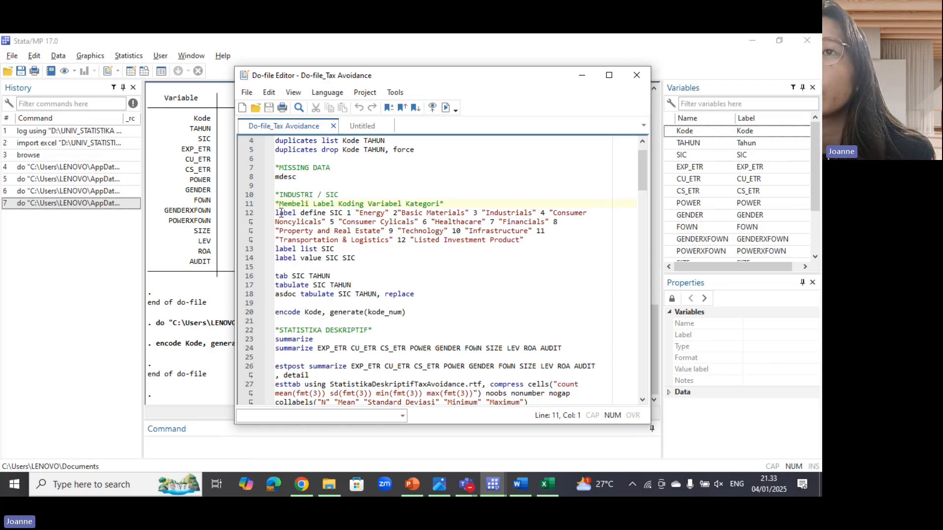
left_click_drag(277, 214, 422, 291)
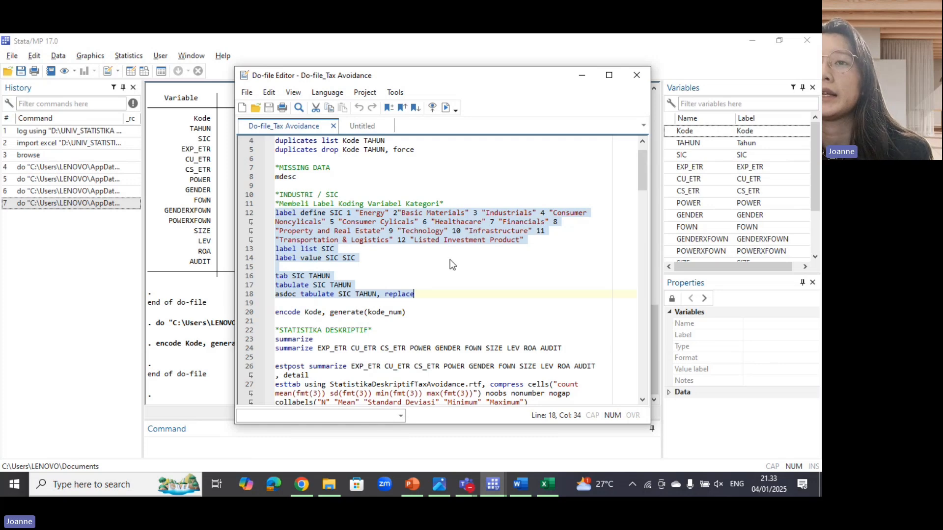
left_click(446, 109)
left_click(205, 208)
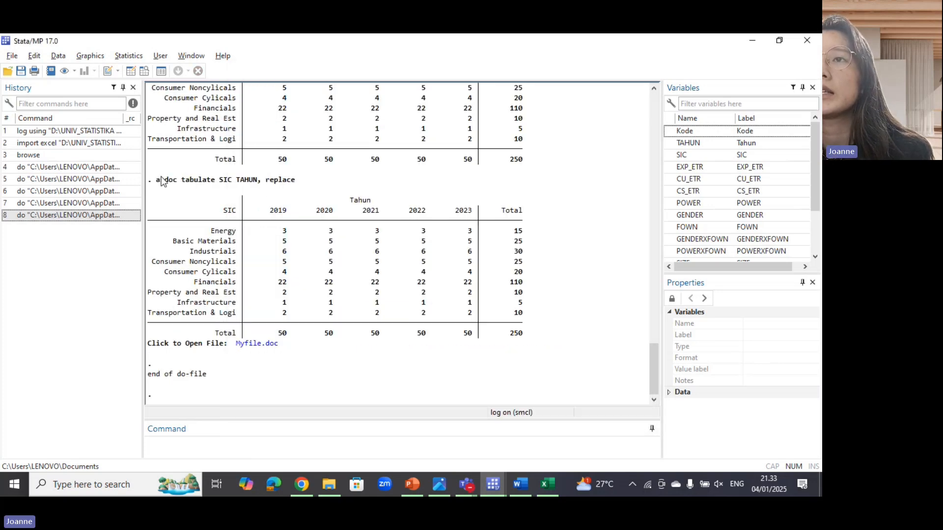
scroll(451, 280, "up", 10)
scroll(449, 280, "up", 2)
scroll(450, 280, "down", 13)
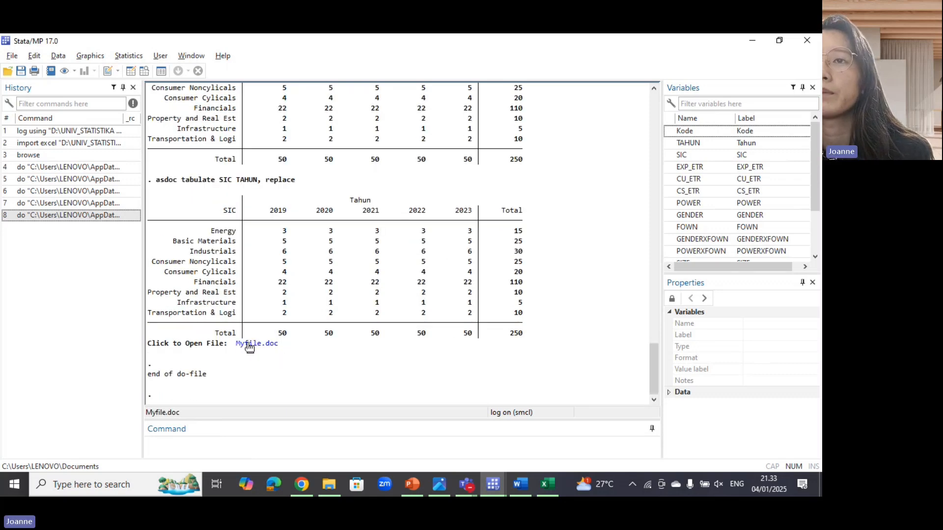
Open the exported Myfile.doc in Word, examine the SIC by TAHUN tabulation, close it and return to Stata.
left_click(250, 346)
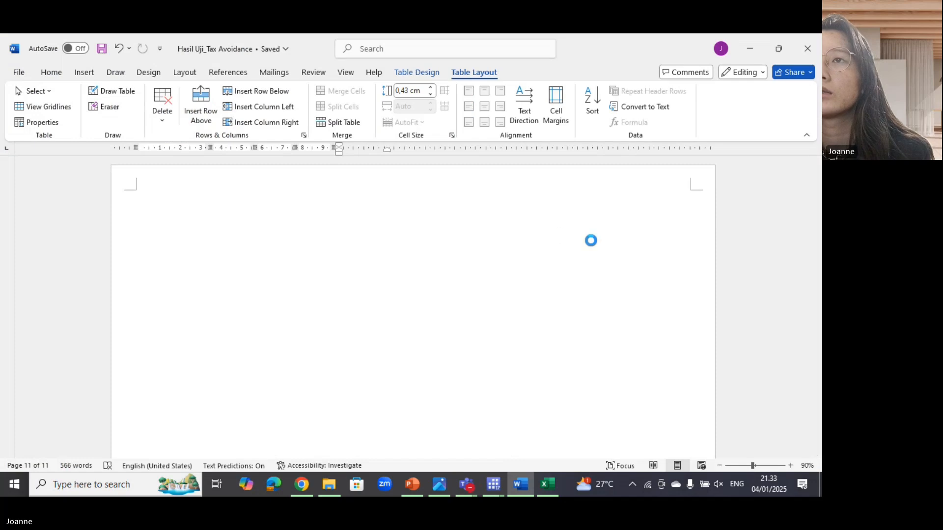
scroll(517, 286, "down", 5)
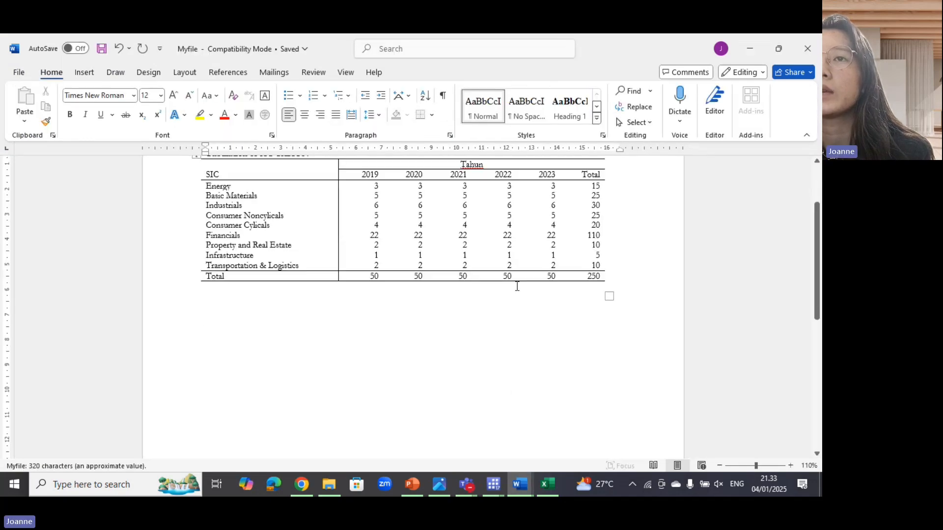
scroll(517, 287, "up", 3)
scroll(351, 273, "down", 1)
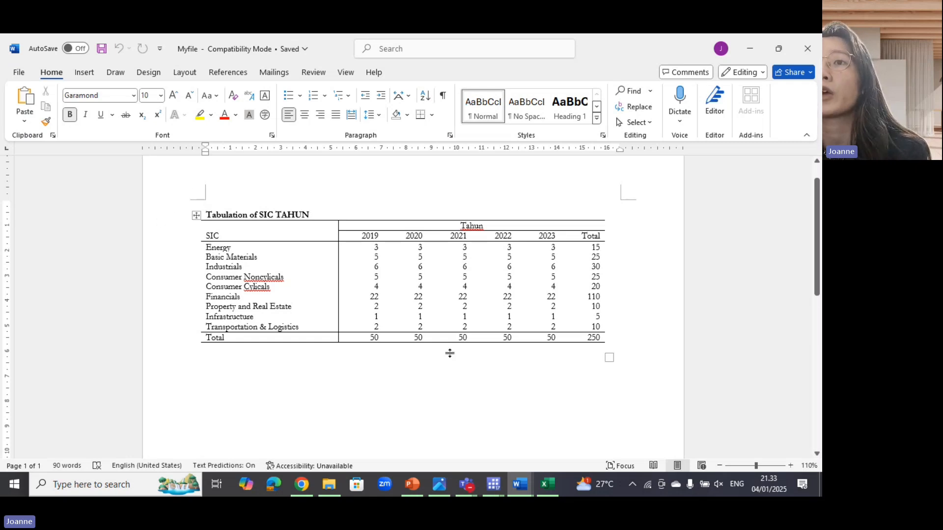
scroll(604, 196, "down", 1)
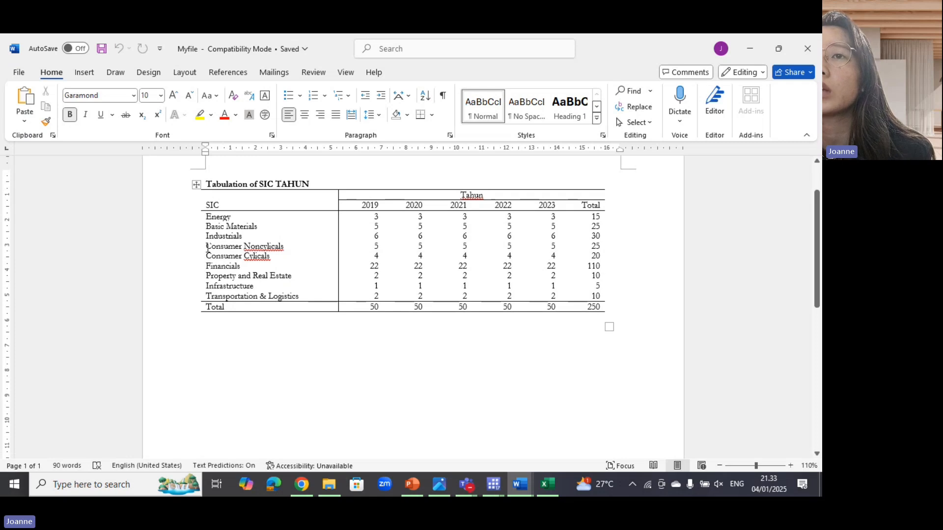
left_click_drag(208, 245, 216, 256)
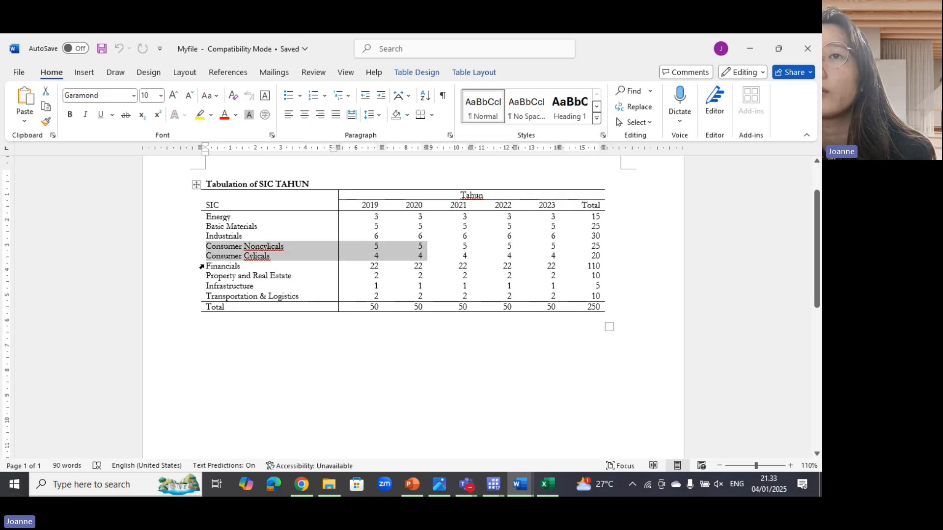
left_click(203, 265)
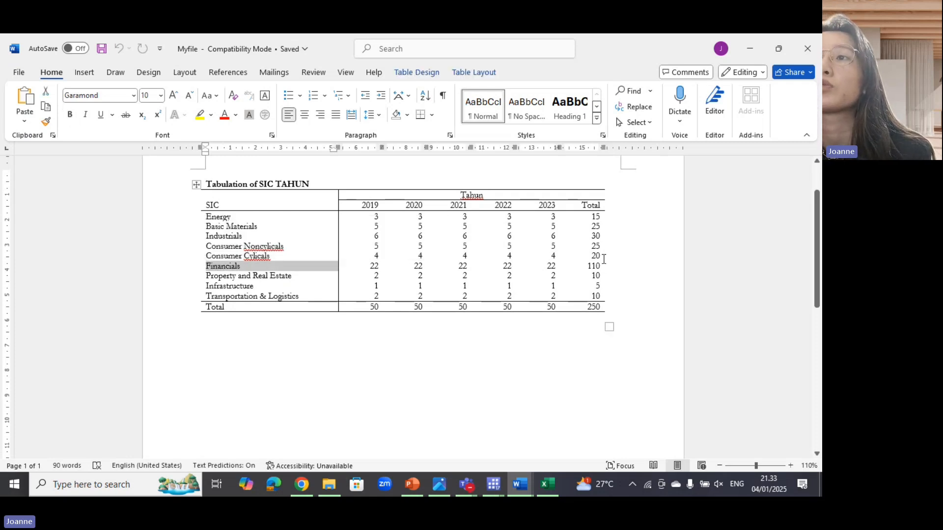
left_click(604, 259)
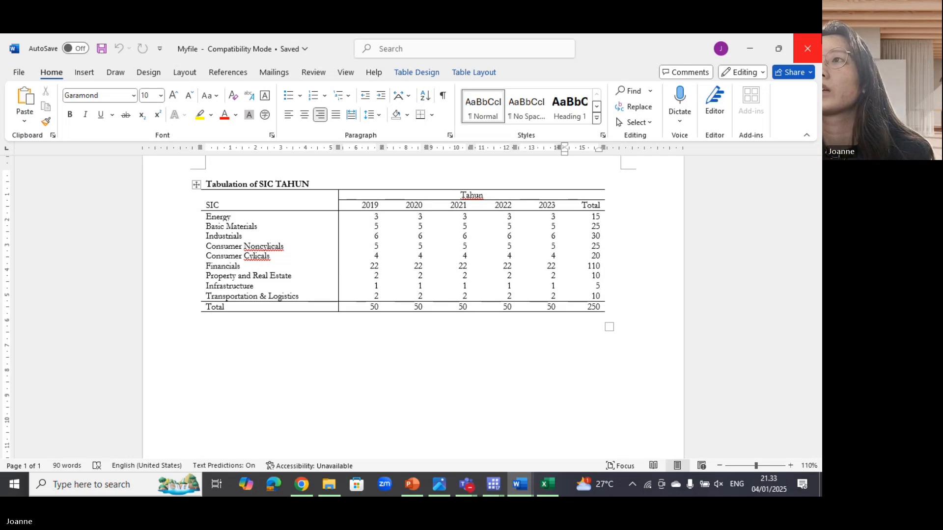
left_click(807, 48)
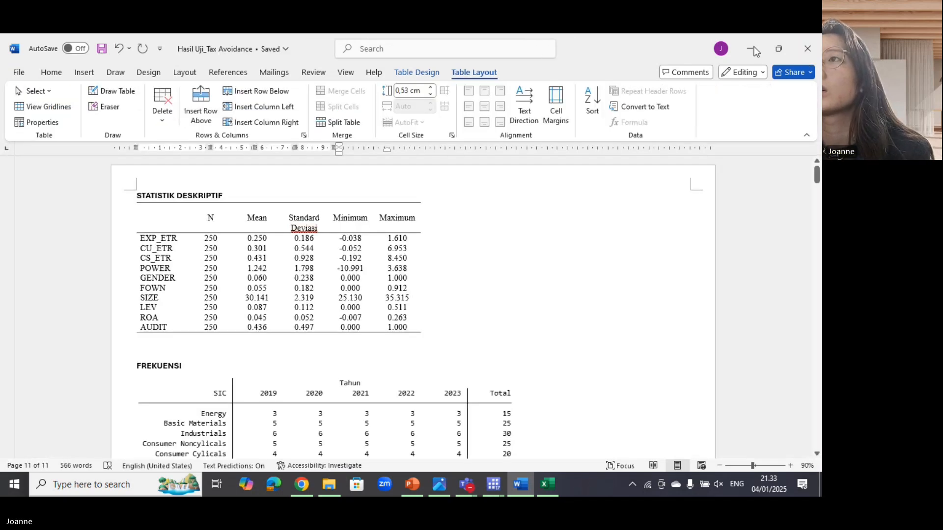
left_click(753, 49)
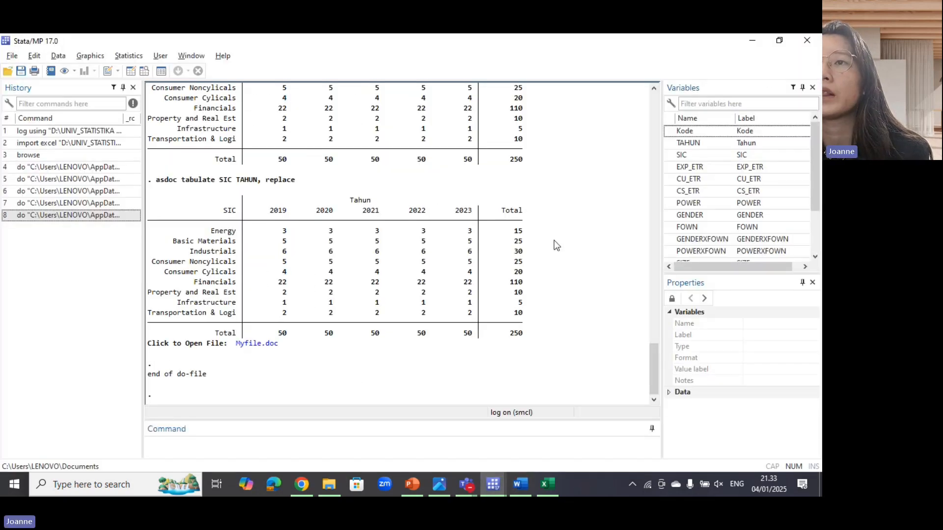
Run the STATISTIKA DESKRIPTIF block from summarize to est clear, exporting StatistikaDeskriptifTaxAvoidance.rtf, and bring its output into view.
key("alt+s")
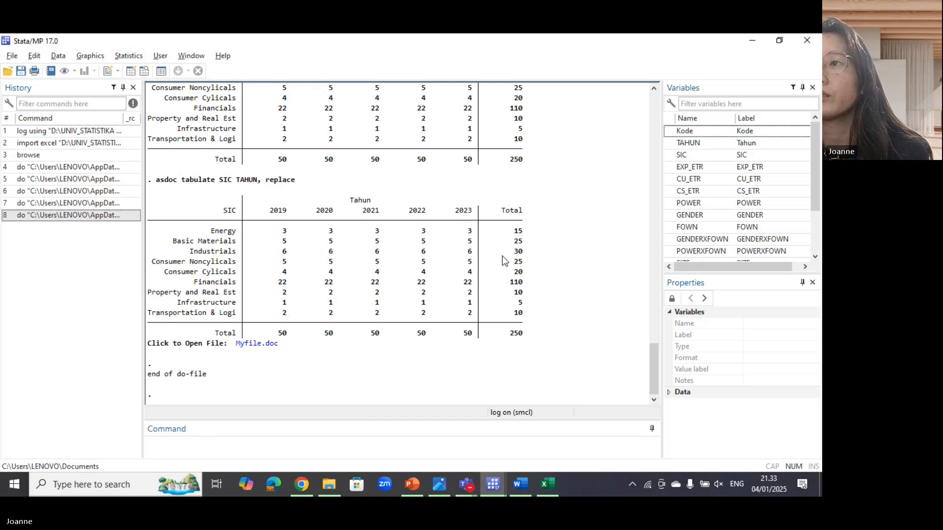
key("alt+Tab")
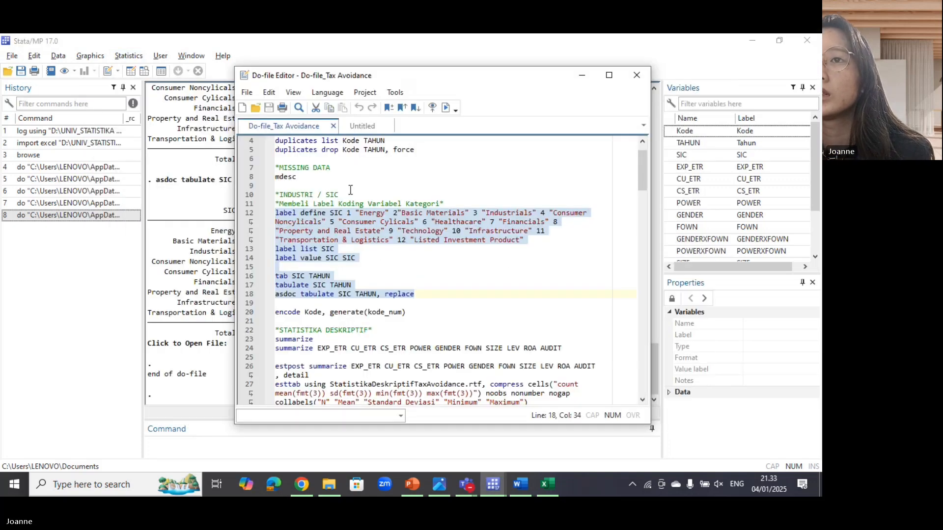
scroll(372, 250, "down", 3)
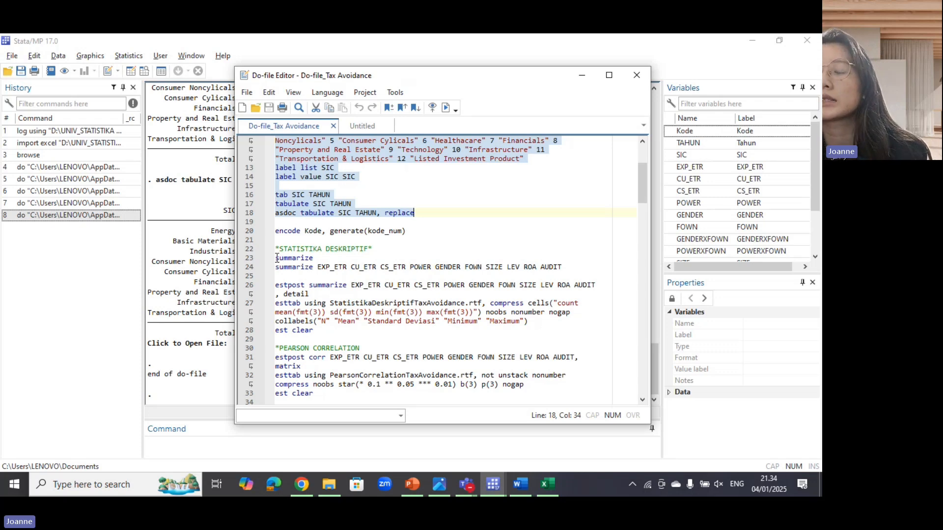
left_click(276, 258)
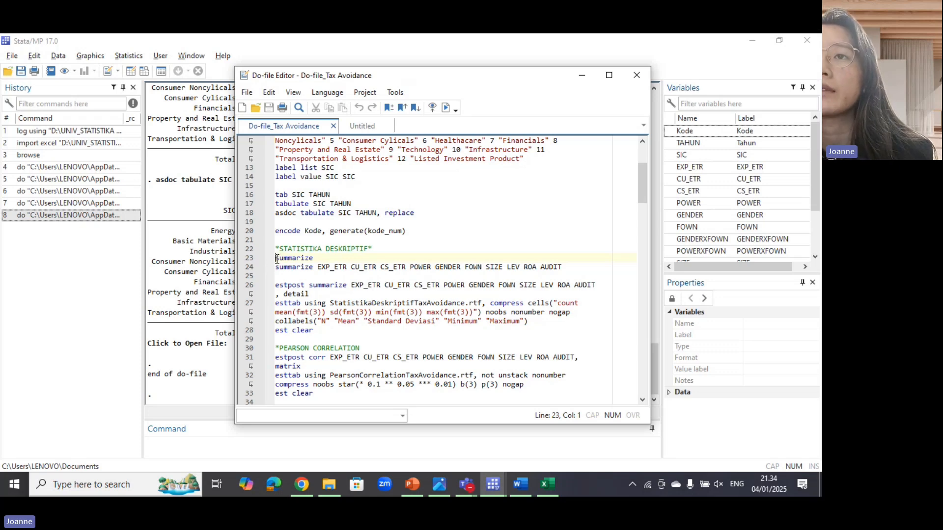
left_click_drag(275, 258, 314, 331)
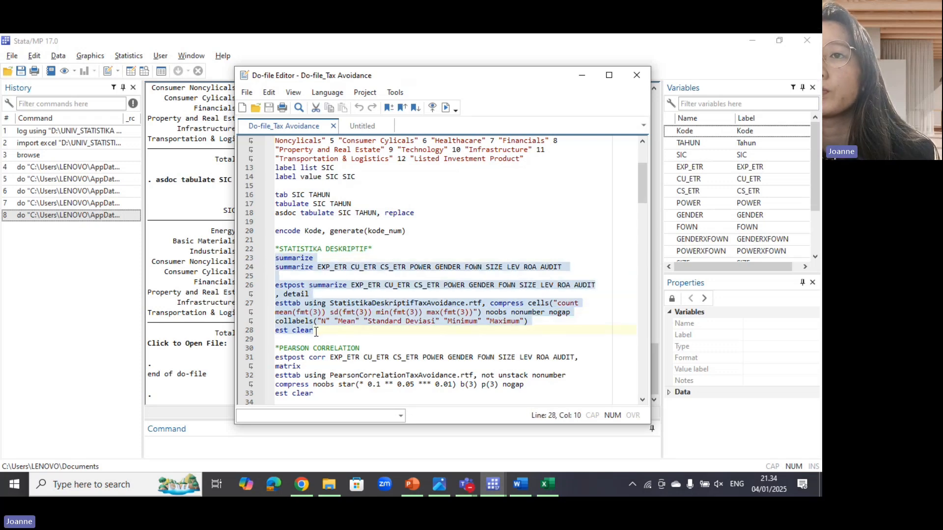
left_click(446, 107)
left_click(186, 229)
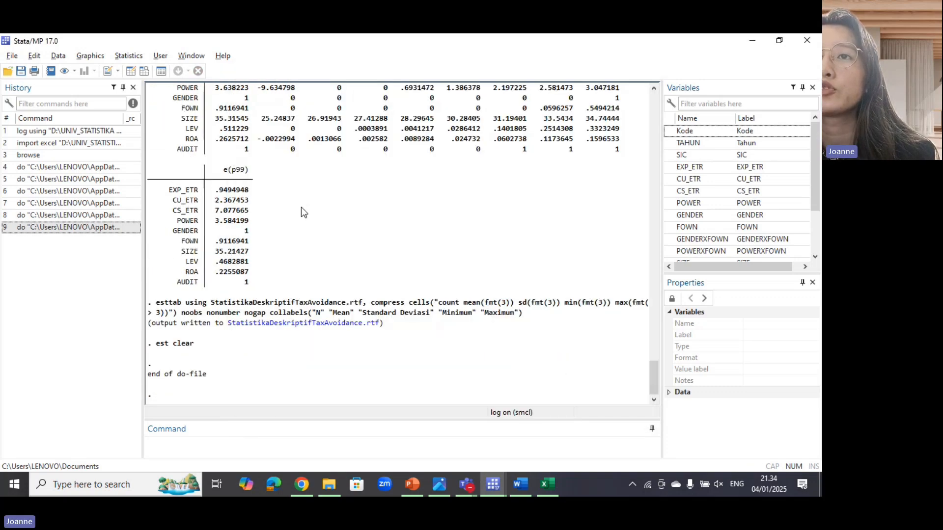
Look through the summarize output, open the exported StatistikaDeskriptifTaxAvoidance.rtf in Word and examine the mean, standard deviation, minimum and maximum columns.
scroll(488, 259, "up", 5)
scroll(488, 257, "up", 15)
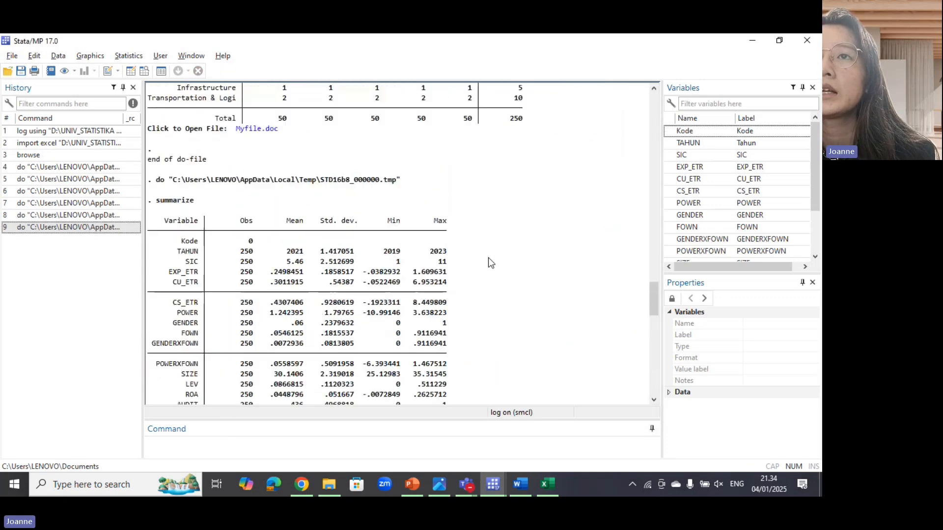
scroll(488, 257, "down", 5)
scroll(488, 257, "down", 20)
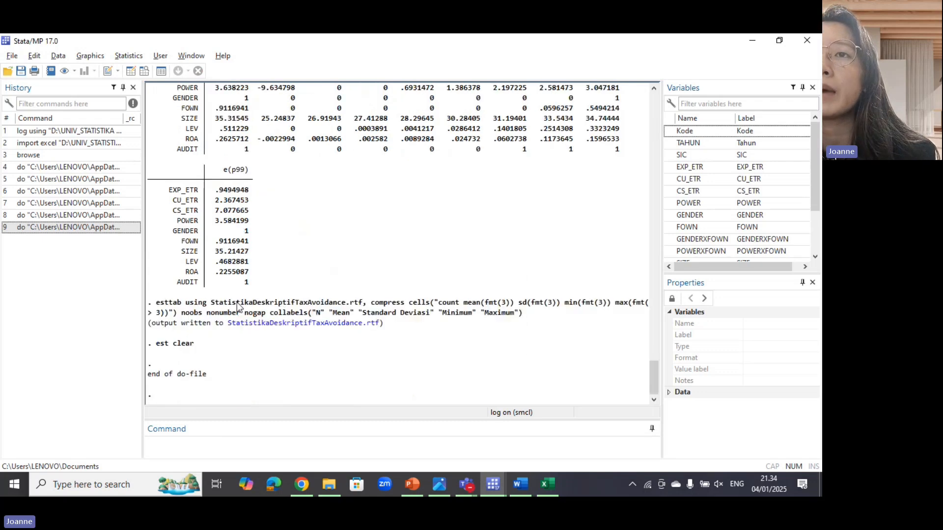
left_click(264, 330)
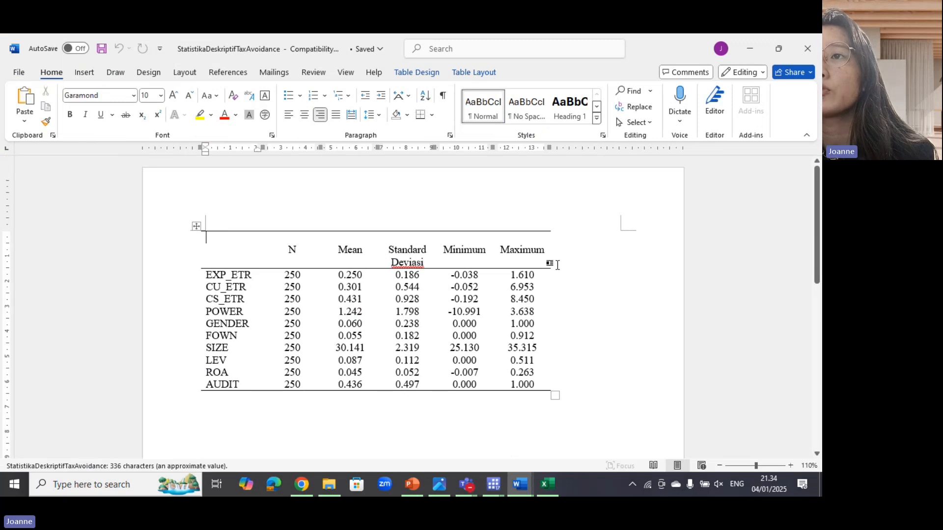
scroll(354, 300, "down", 2)
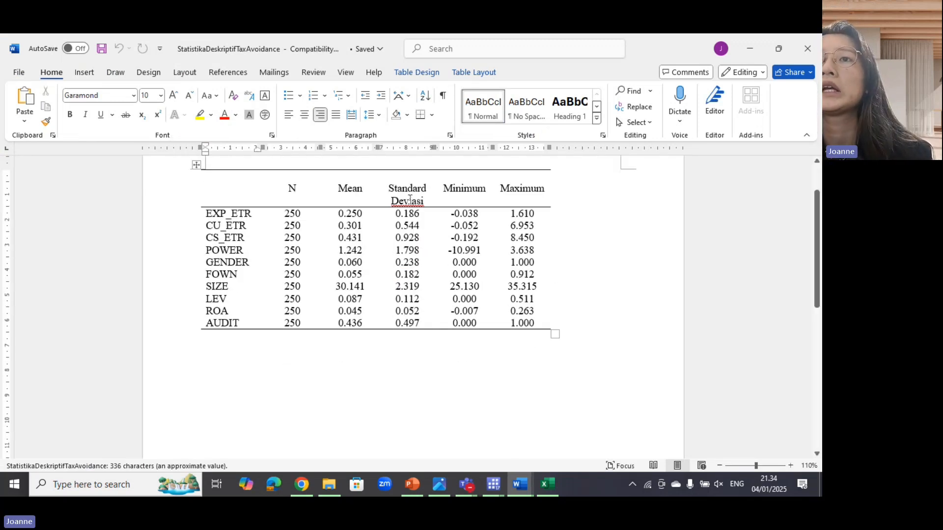
left_click_drag(343, 188, 392, 194)
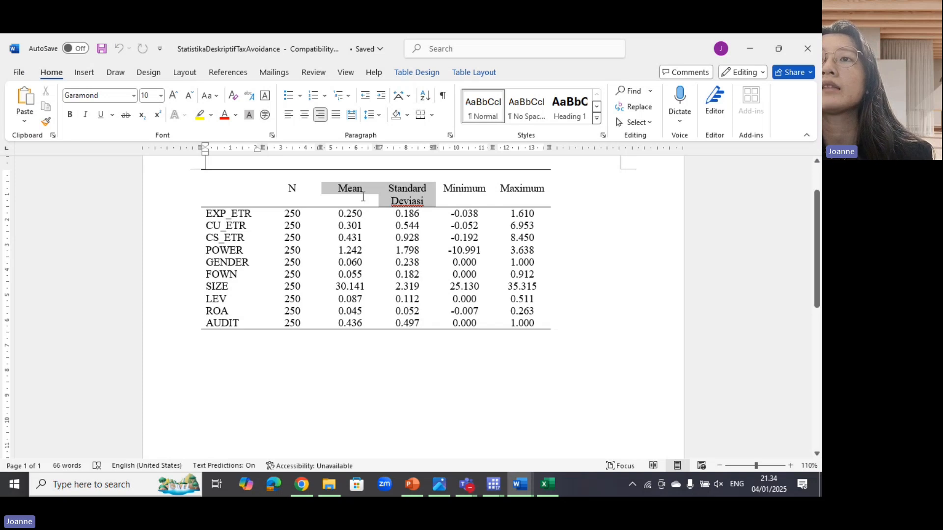
left_click_drag(454, 195, 523, 194)
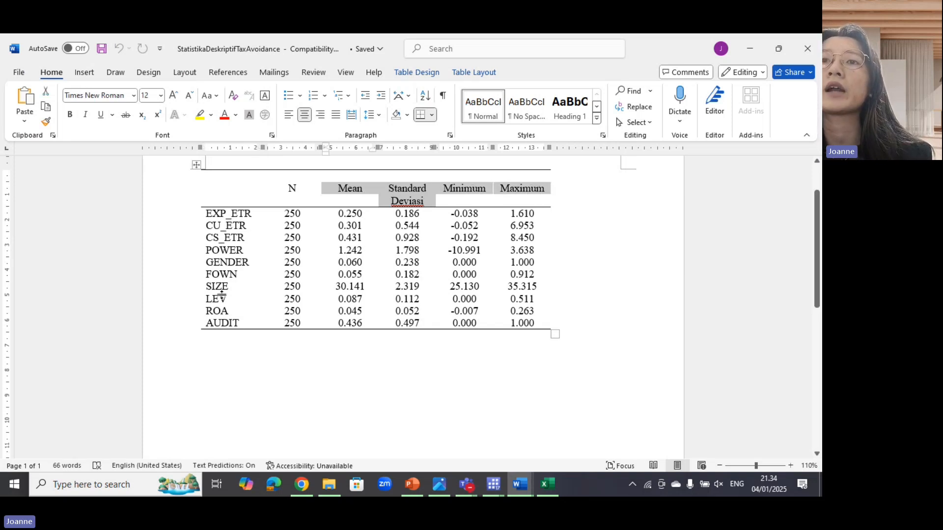
left_click(222, 296)
key("Return")
key("ctrl+z")
key("ctrl+z")
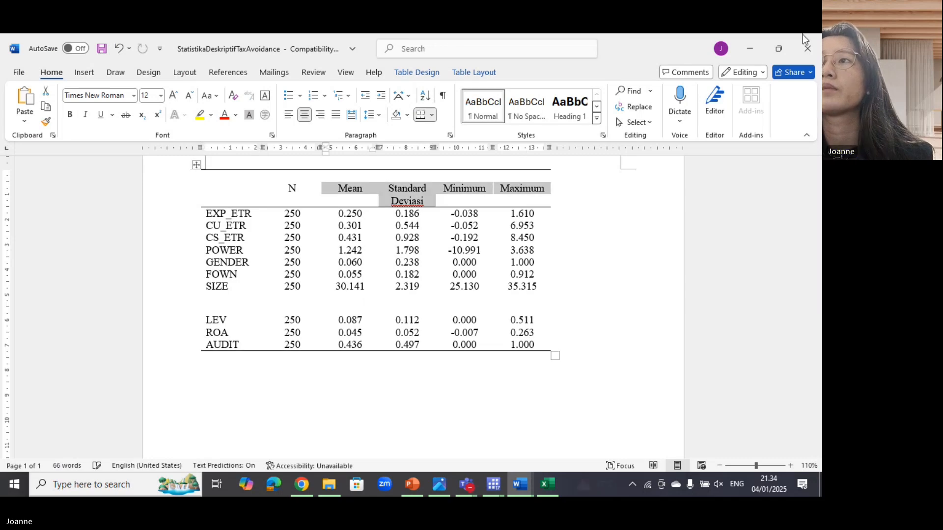
Close the descriptive statistics document without saving its changes and return to the do-file in Stata.
left_click(813, 48)
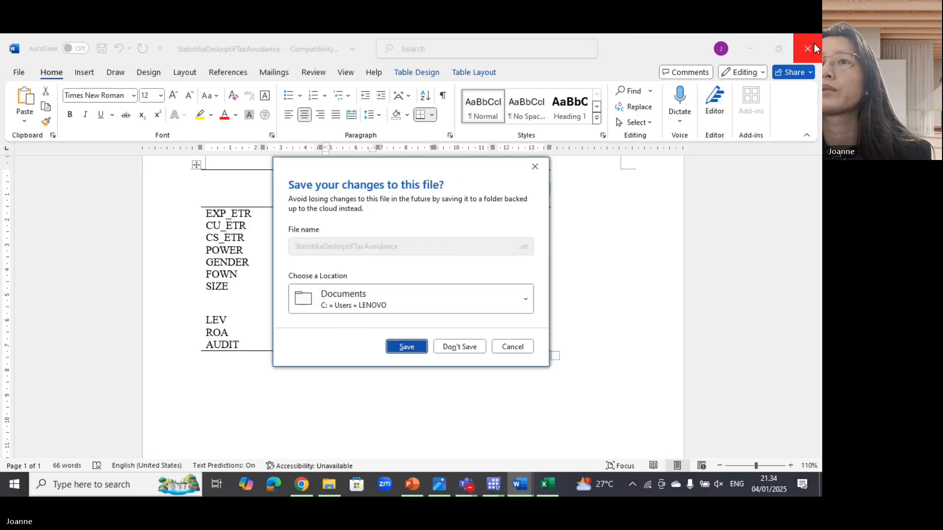
left_click(454, 346)
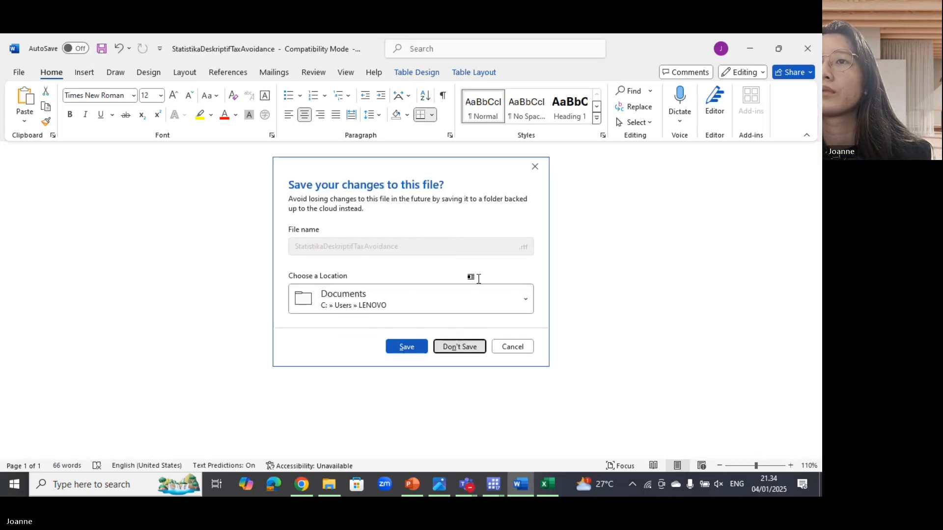
key("alt+Tab")
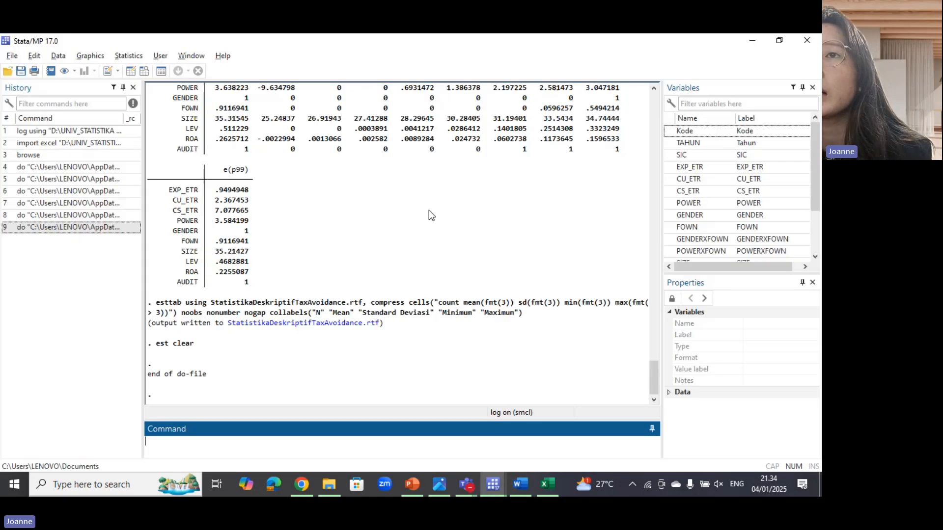
key("alt+Tab")
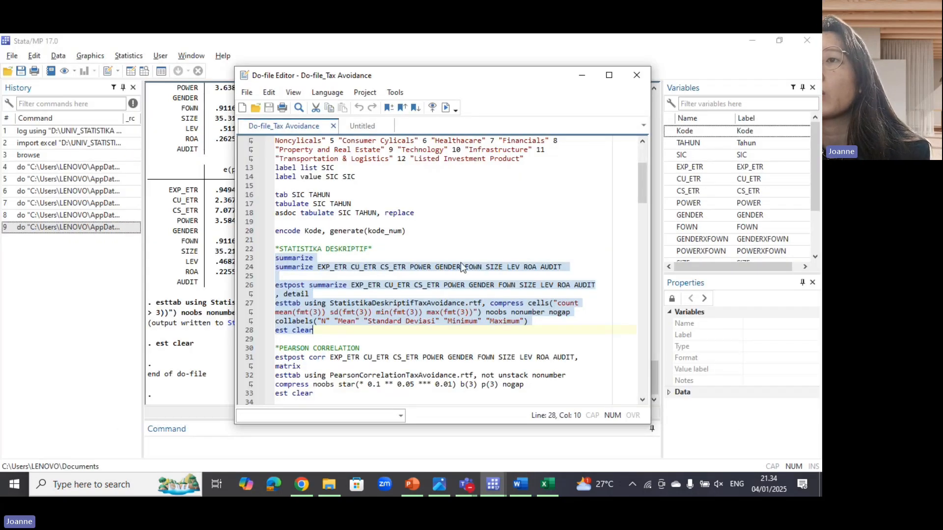
Run the PEARSON CORRELATION block from estpost corr to est clear, exporting PearsonCorrelationTaxAvoidance.rtf, and look through its output.
scroll(446, 296, "down", 2)
left_click(338, 283)
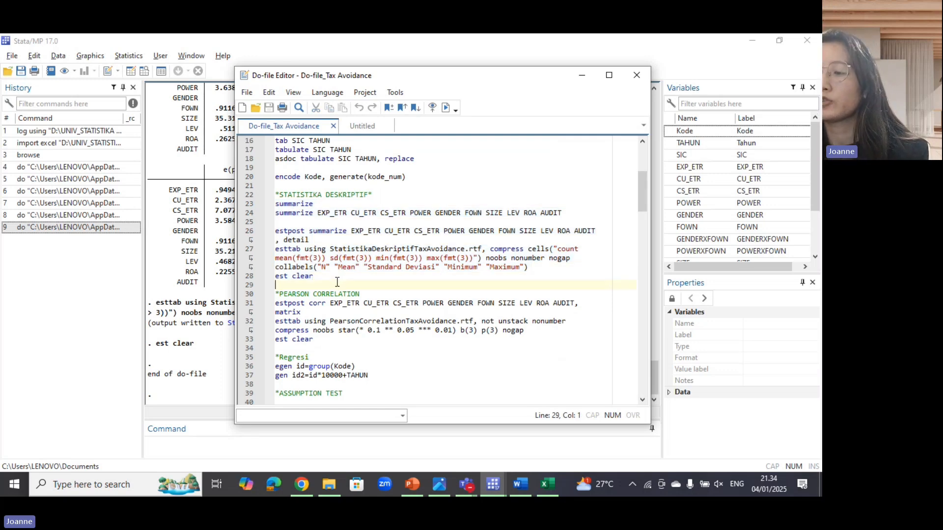
scroll(340, 276, "down", 1)
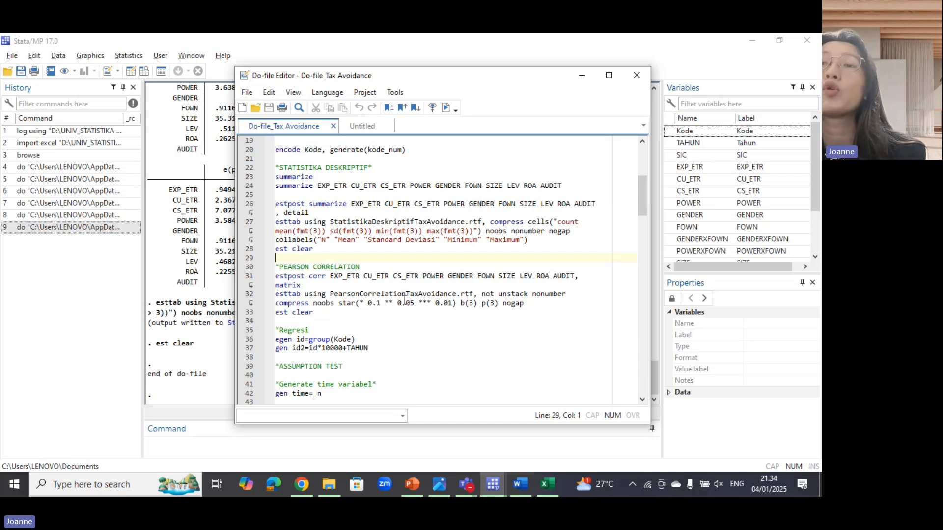
left_click(392, 265)
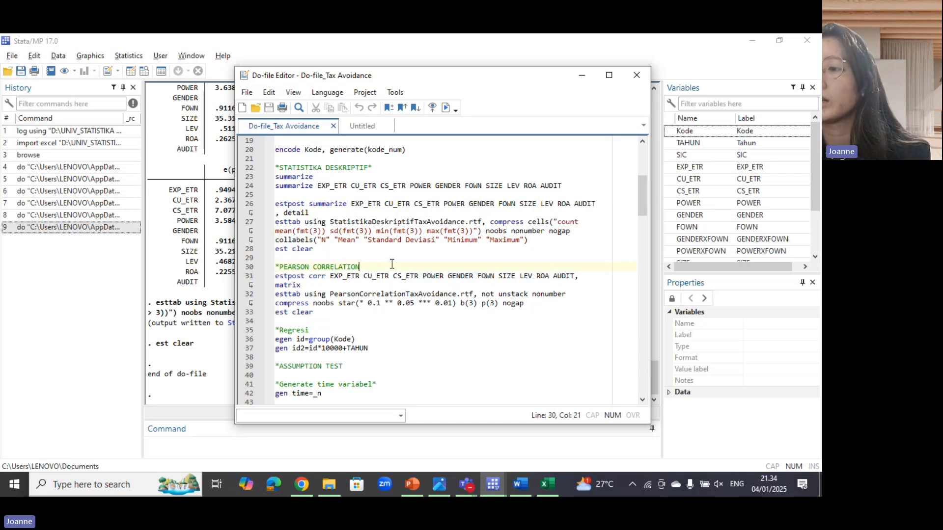
key("Right")
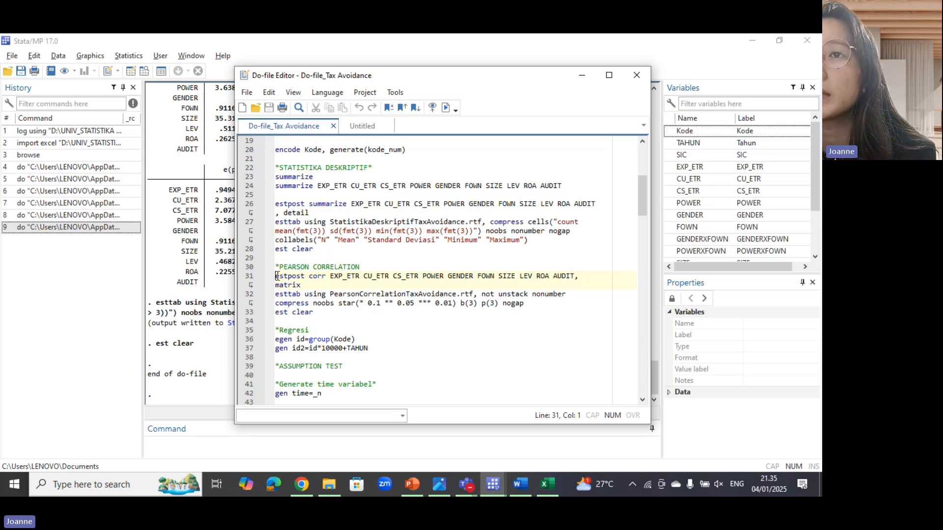
left_click_drag(276, 277, 314, 313)
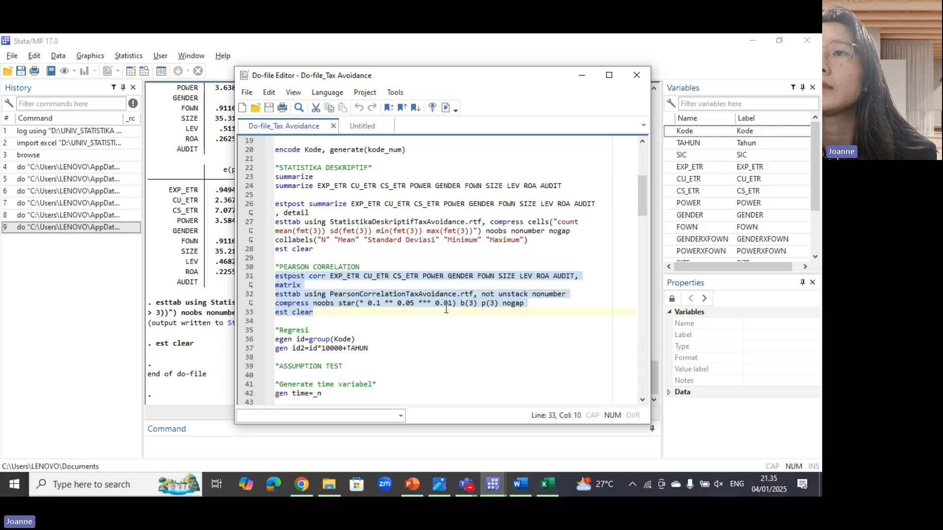
left_click(446, 107)
left_click(182, 268)
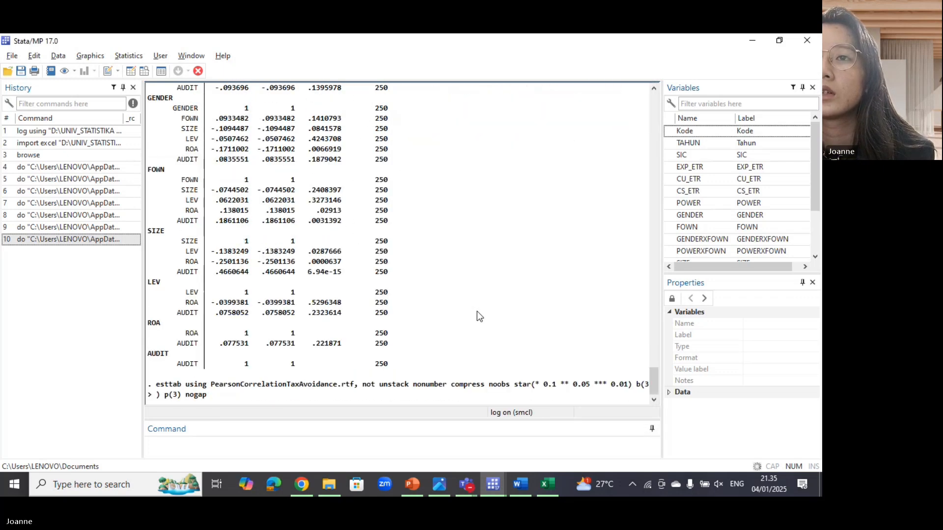
scroll(377, 224, "up", 20)
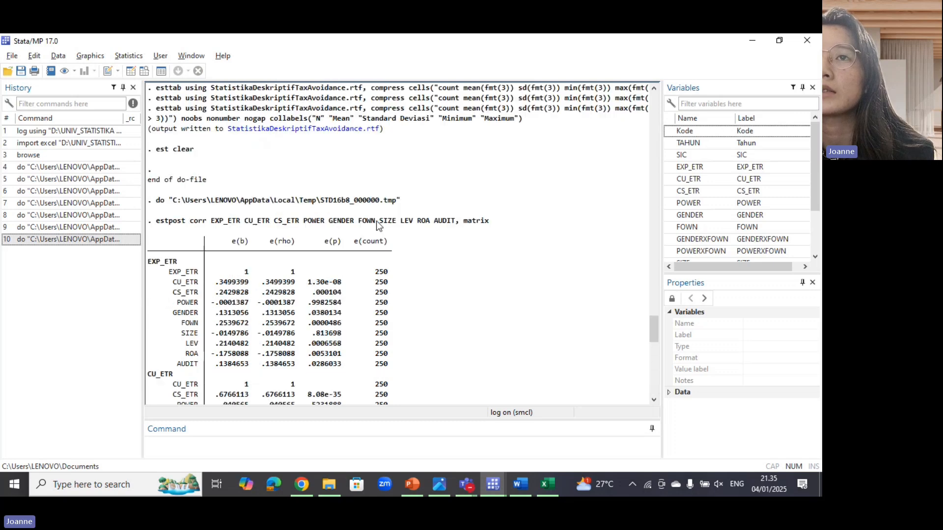
scroll(393, 221, "down", 4)
scroll(408, 220, "down", 20)
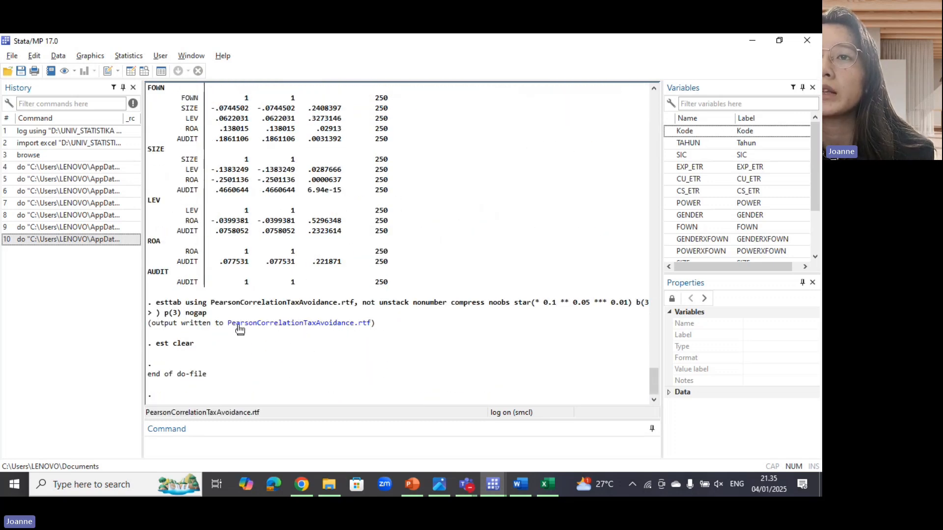
Open the exported PearsonCorrelationTaxAvoidance.rtf in Word, examine the coefficients, p-values and significance notes, close it and return to Stata.
left_click(240, 324)
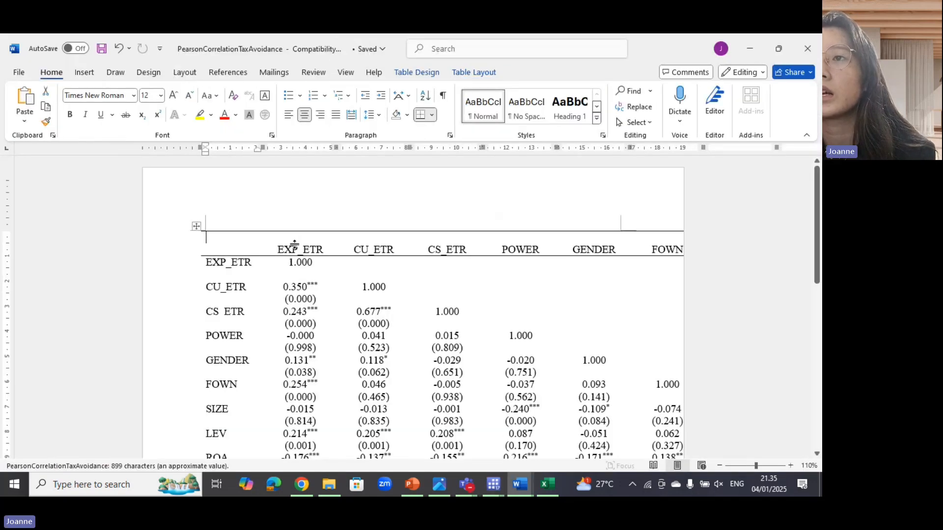
scroll(531, 312, "down", 1)
scroll(531, 315, "down", 3)
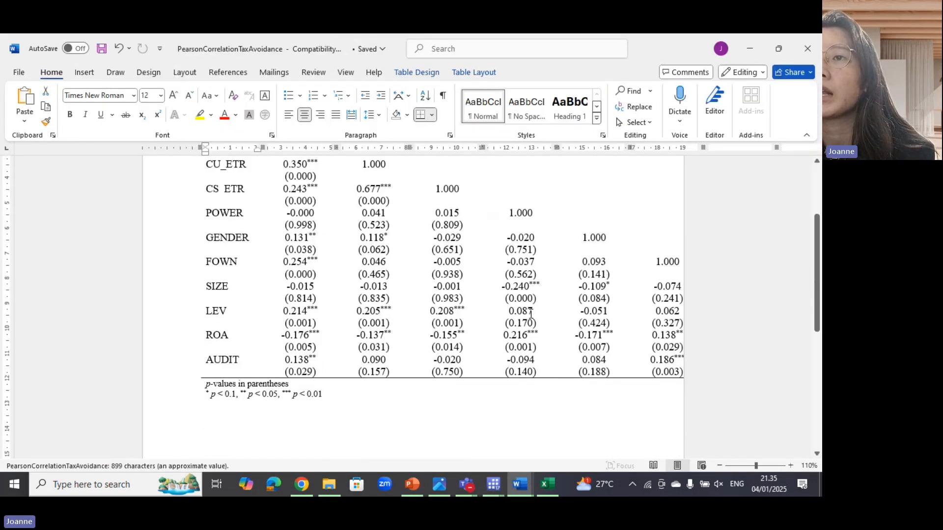
scroll(531, 315, "down", 2)
scroll(530, 315, "up", 2)
scroll(531, 314, "up", 4)
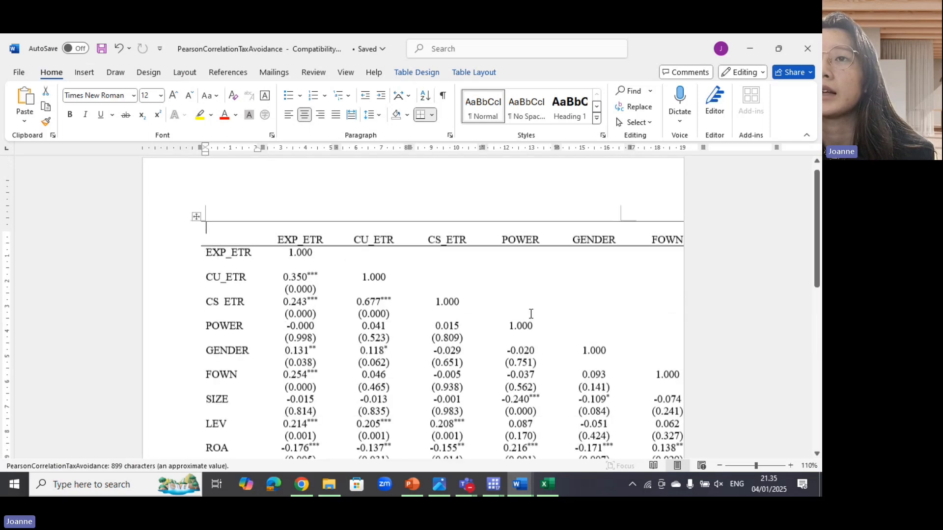
scroll(531, 314, "down", 2)
left_click_drag(283, 237, 321, 240)
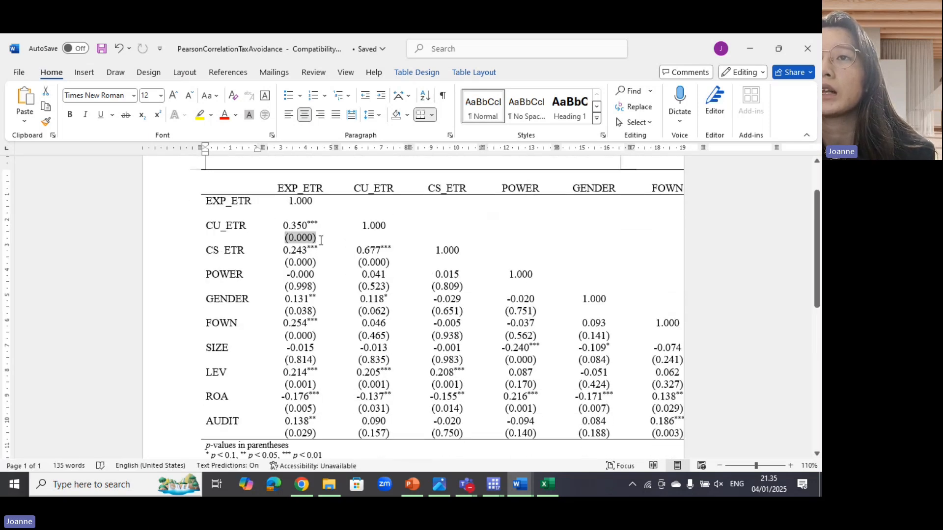
left_click(266, 226)
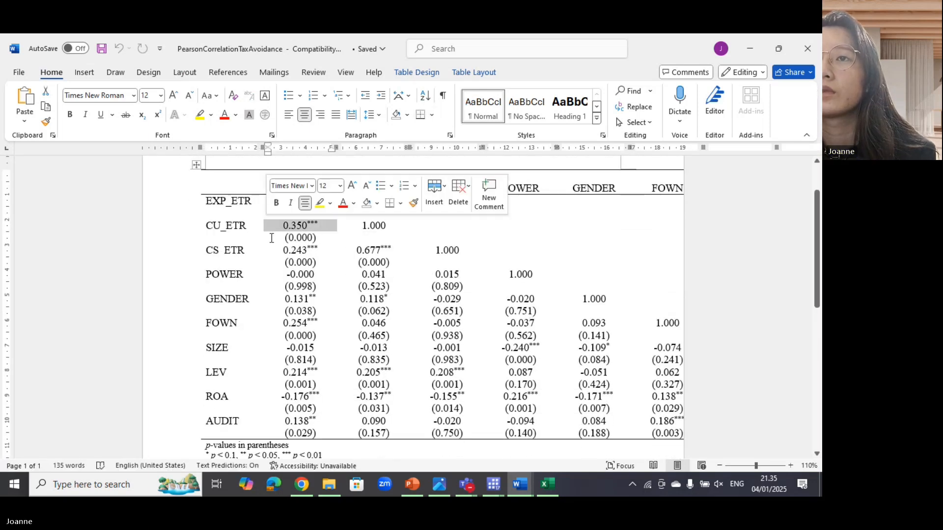
left_click(276, 238)
scroll(326, 274, "down", 7)
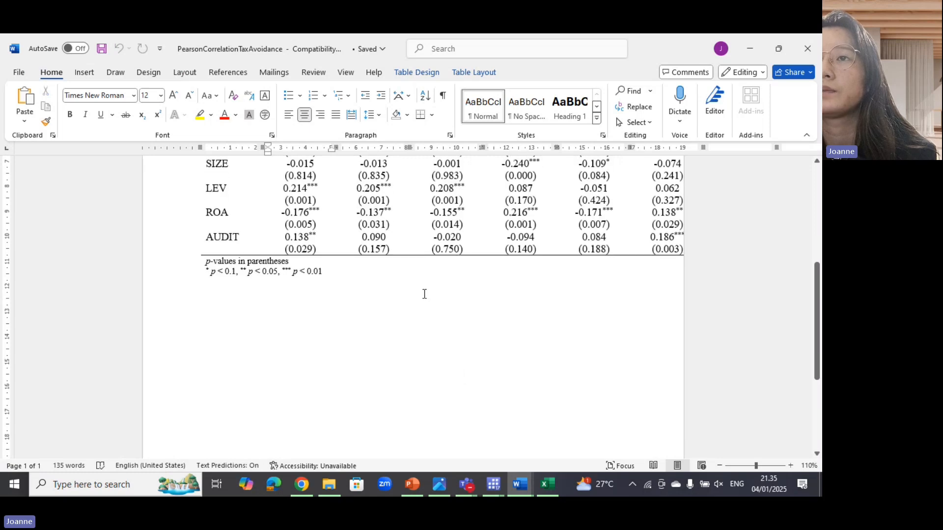
scroll(421, 295, "up", 2)
scroll(423, 293, "up", 5)
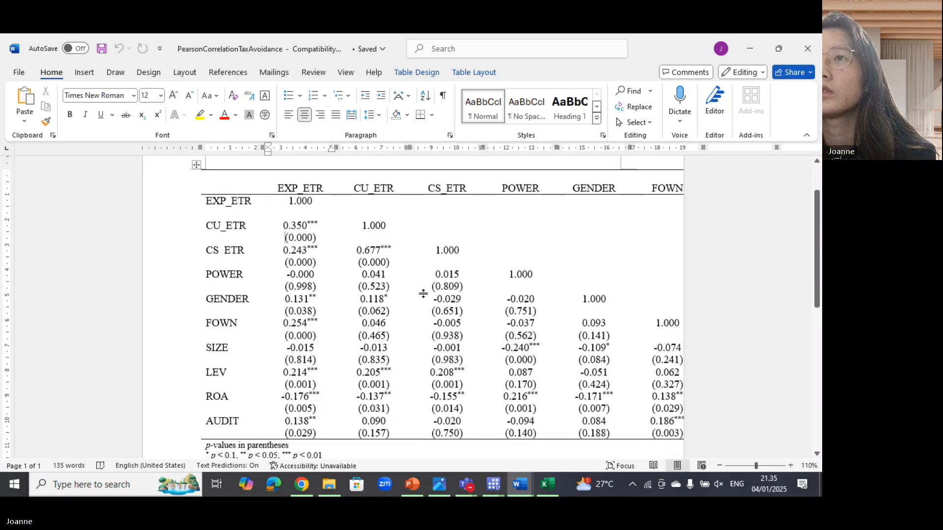
left_click(808, 47)
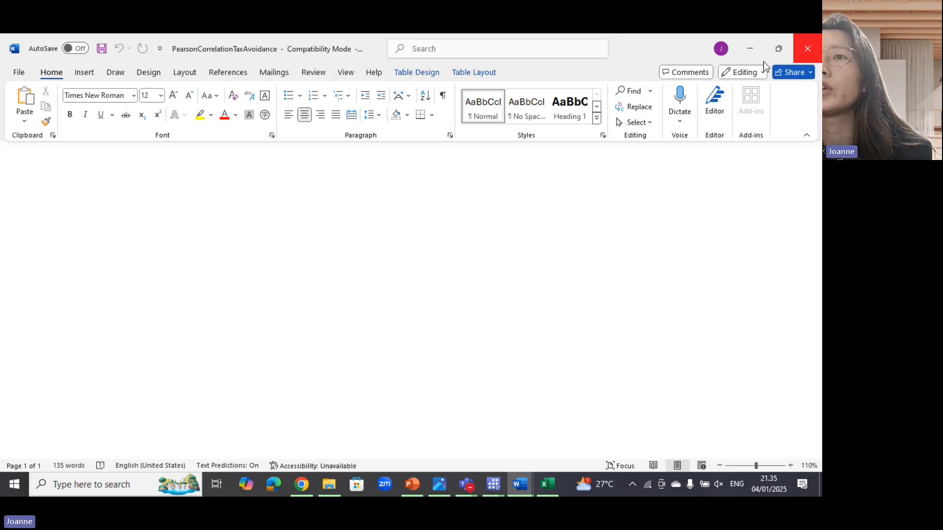
key("alt+Tab")
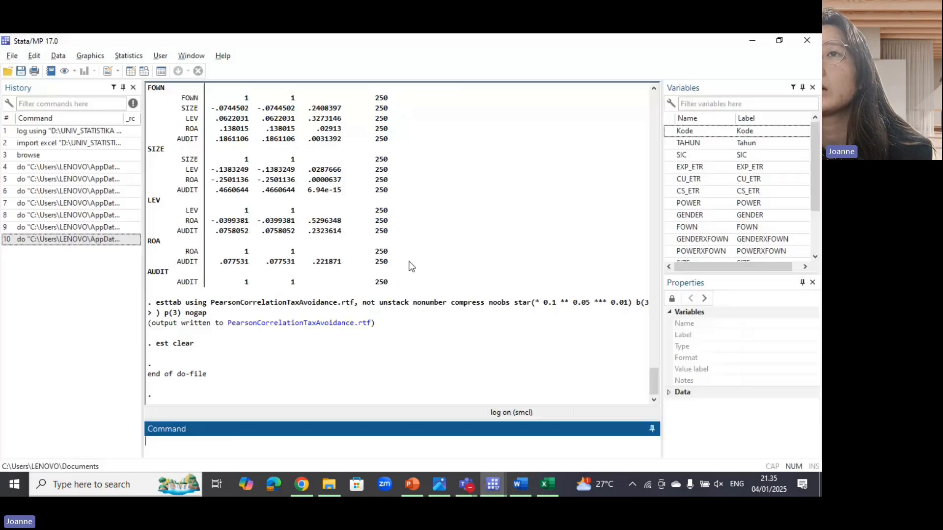
Run the two Regresi lines of the do-file that generate id from group(Kode) and id2 as id*10000+TAHUN.
key("alt+Tab")
key("alt+Tab")
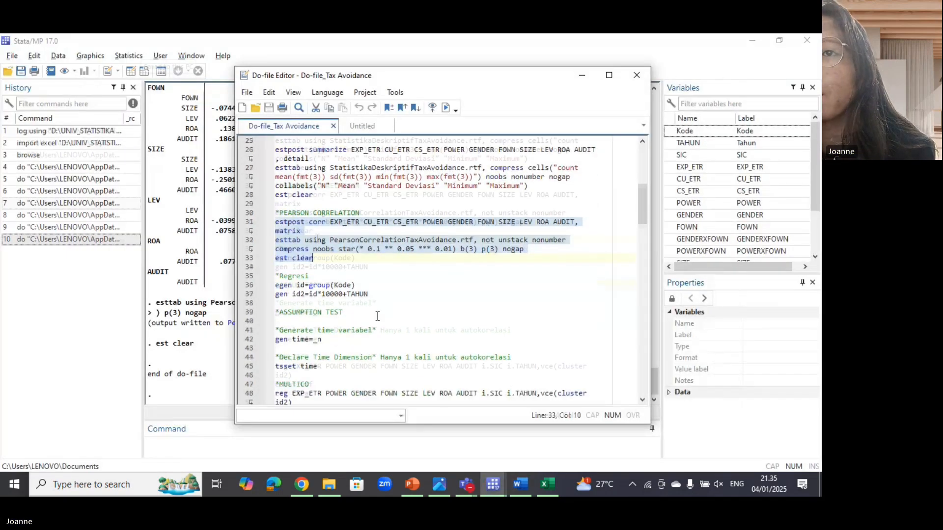
left_click(317, 240)
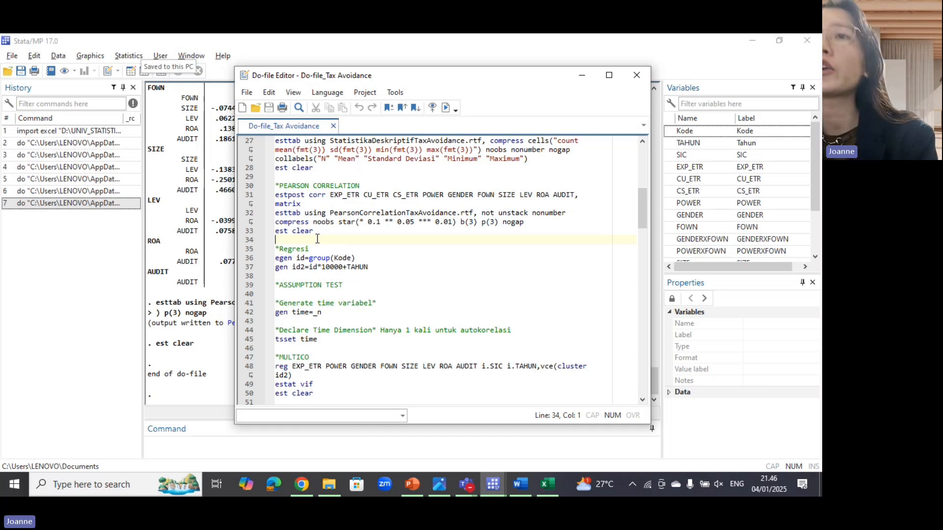
left_click_drag(397, 266, 267, 261)
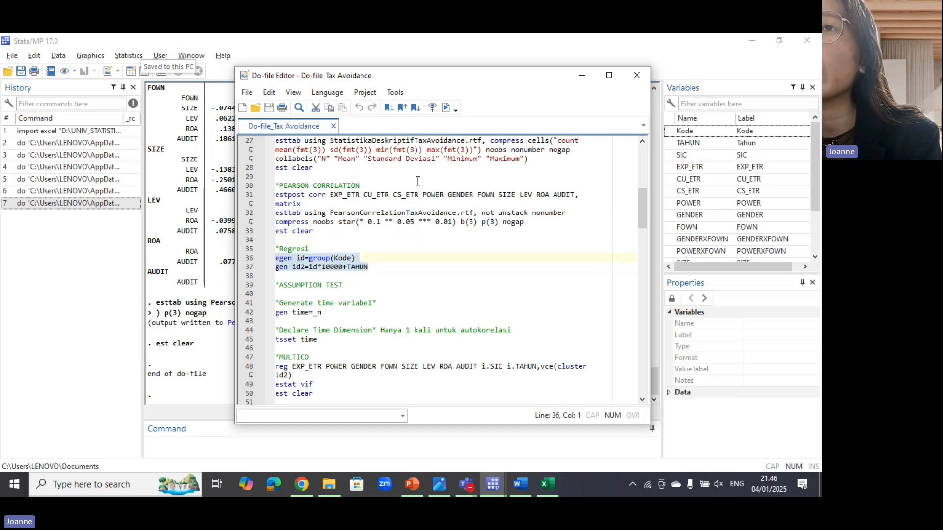
left_click(445, 107)
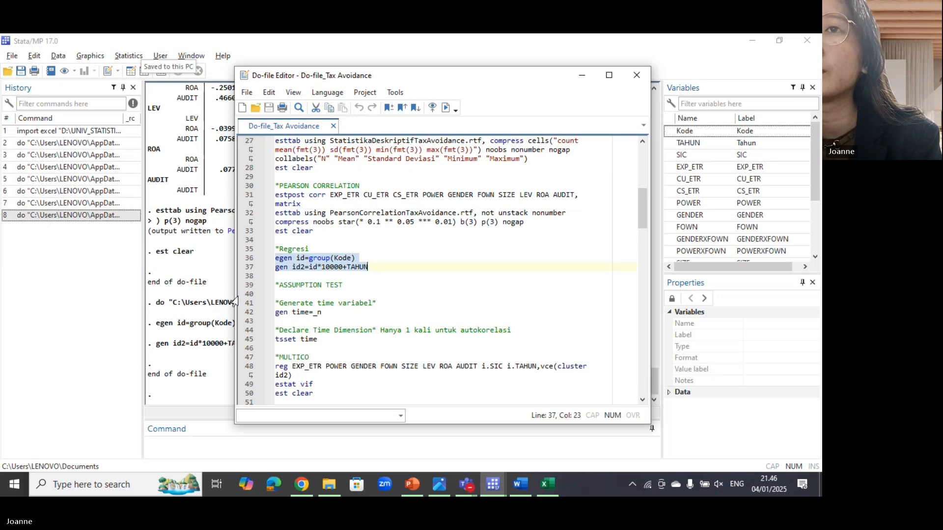
Look through the do-file's ASSUMPTION TEST section, covering the MULTICO, NORMALITY, AUTOKORELASI and HETERO blocks.
scroll(384, 259, "down", 1)
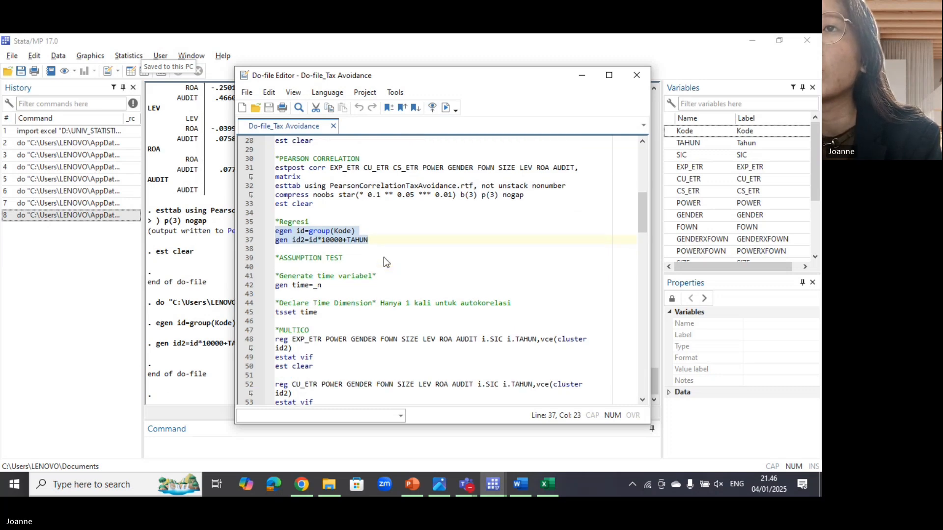
scroll(384, 261, "down", 1)
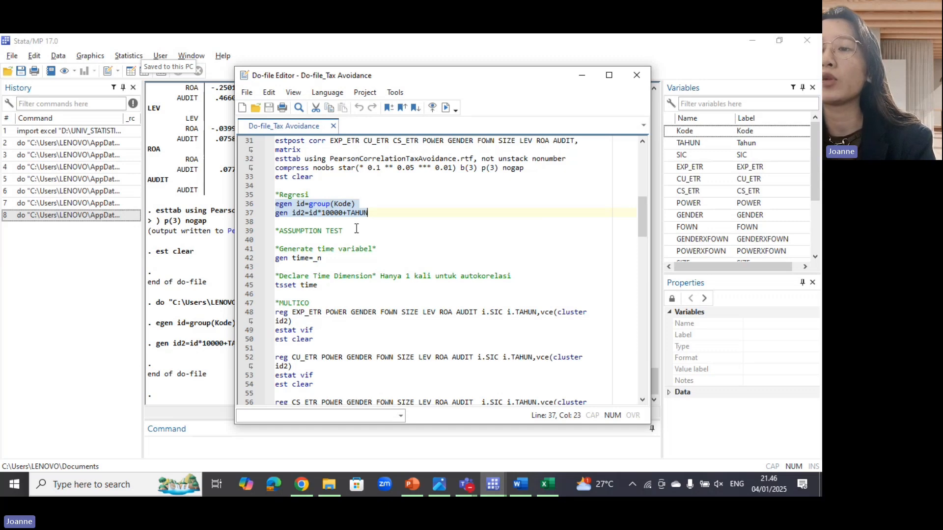
scroll(339, 218, "down", 3)
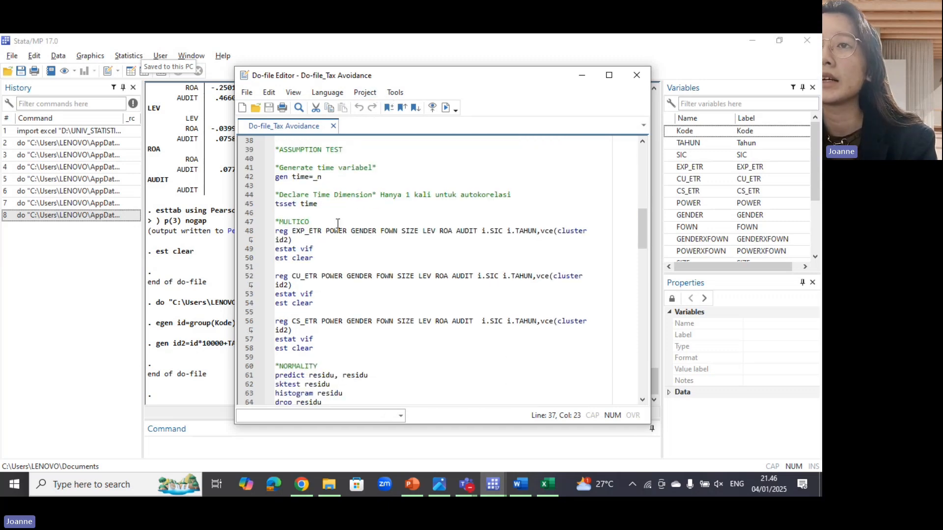
left_click(318, 219)
key("shift+Home")
scroll(318, 216, "down", 3)
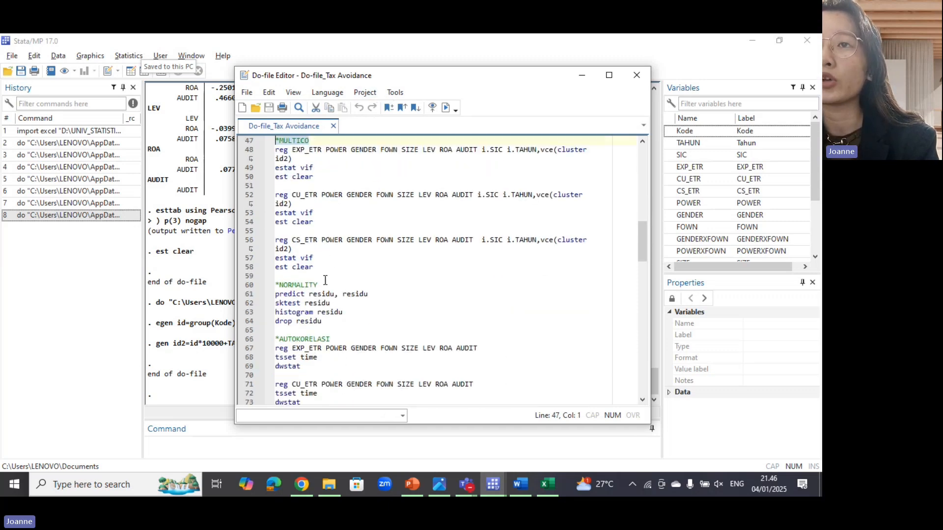
left_click_drag(318, 286, 278, 286)
scroll(278, 286, "down", 2)
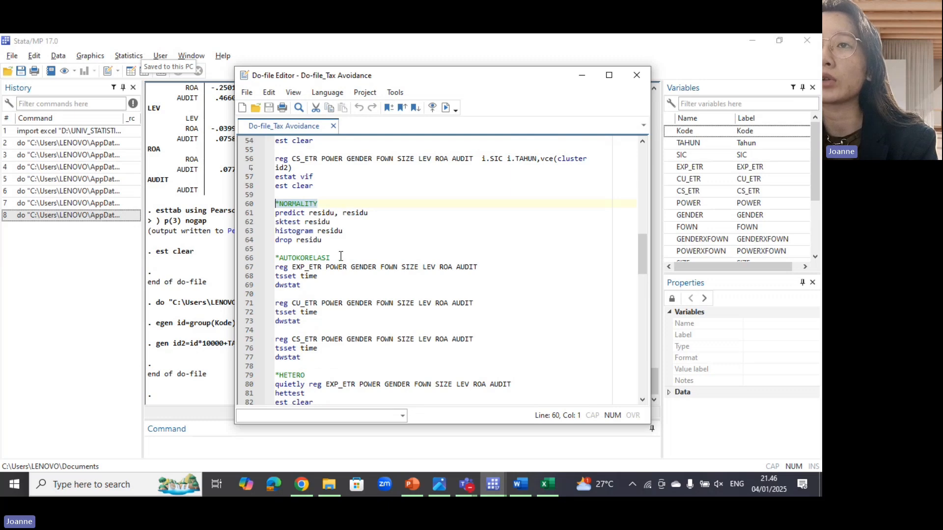
left_click(338, 255)
key("shift+Up")
scroll(338, 256, "down", 2)
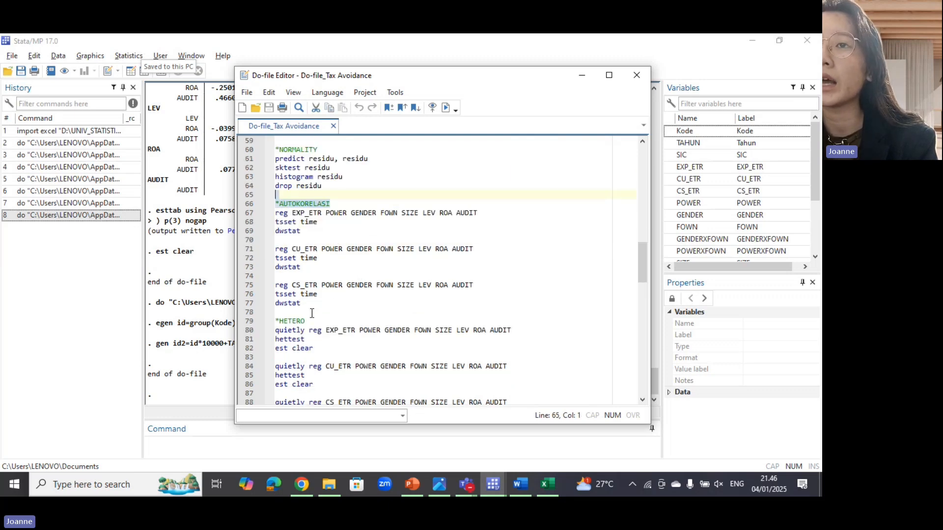
left_click_drag(308, 322, 286, 323)
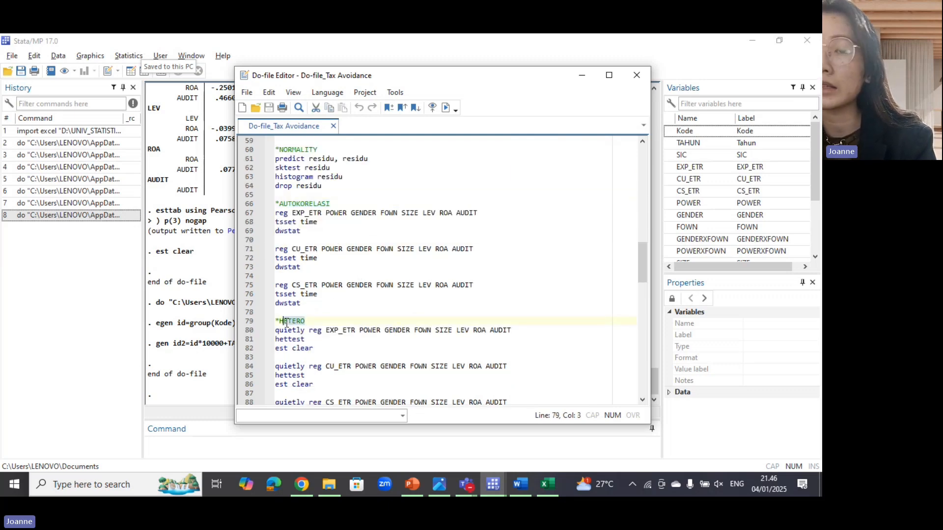
left_click(281, 322)
Run only the gen time=_n line of the do-file to generate the time variable.
scroll(375, 291, "up", 5)
scroll(374, 291, "up", 3)
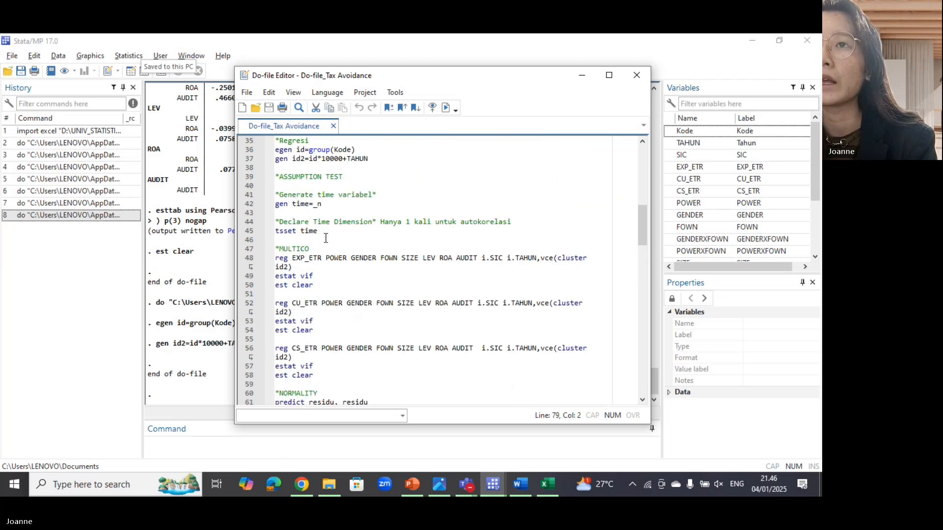
scroll(337, 183, "up", 1)
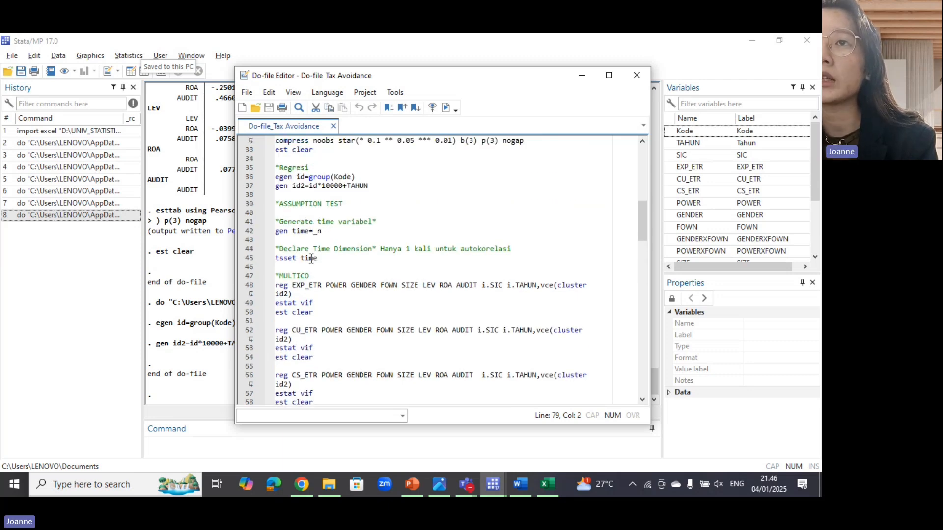
left_click_drag(324, 232, 274, 233)
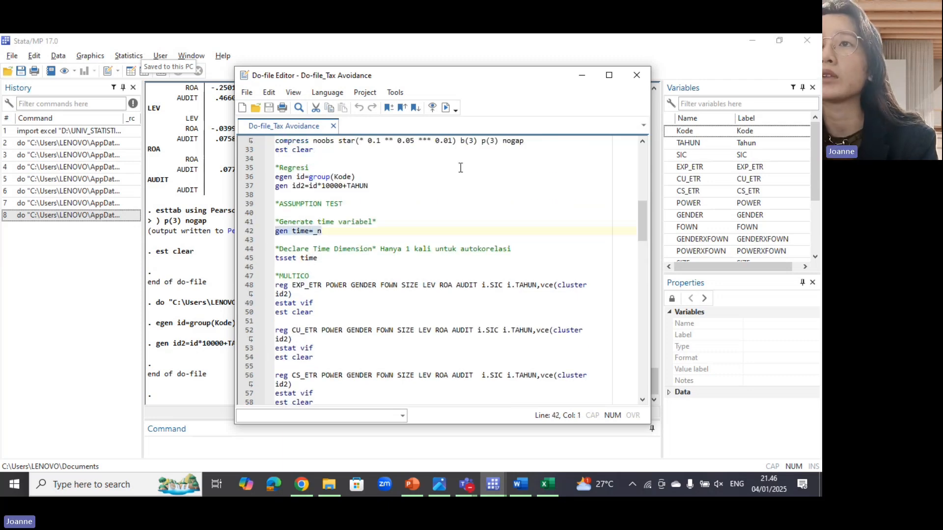
left_click(448, 108)
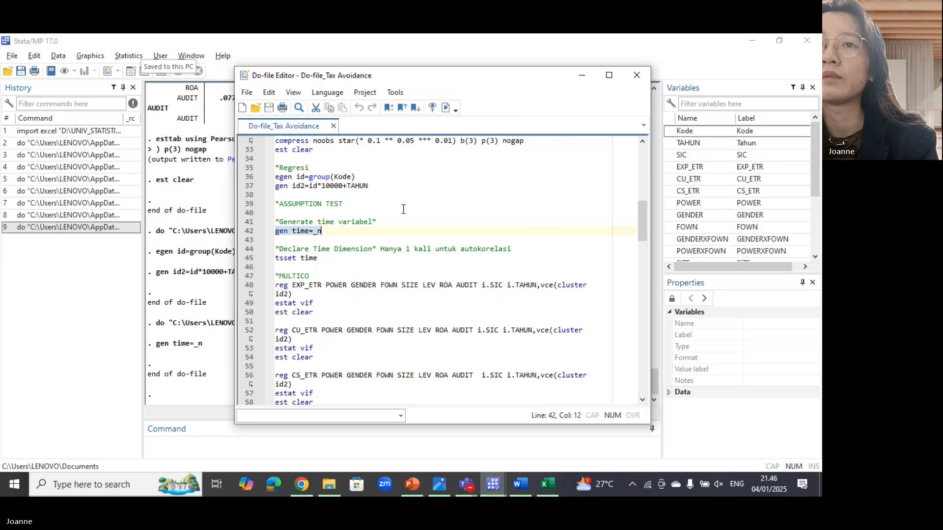
Run the whole MULTICO block, with the EXP_ETR, CU_ETR and CS_ETR regressions each followed by estat vif and est clear.
scroll(361, 225, "down", 1)
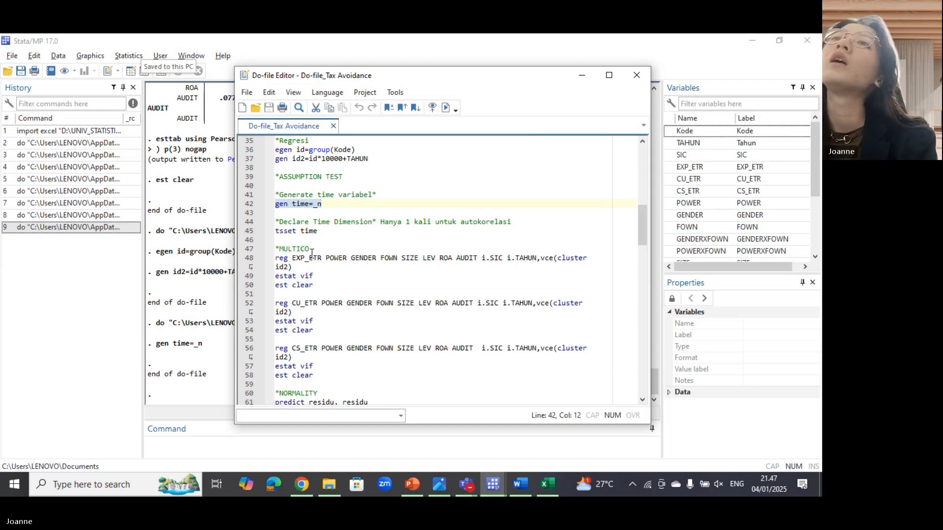
scroll(303, 211, "down", 2)
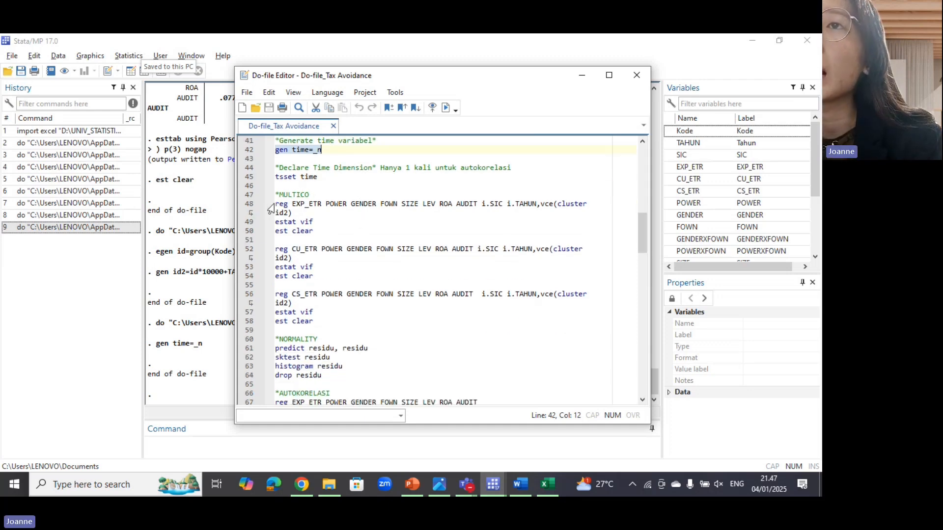
left_click_drag(276, 204, 308, 267)
left_click(319, 322)
left_click_drag(320, 322, 274, 206)
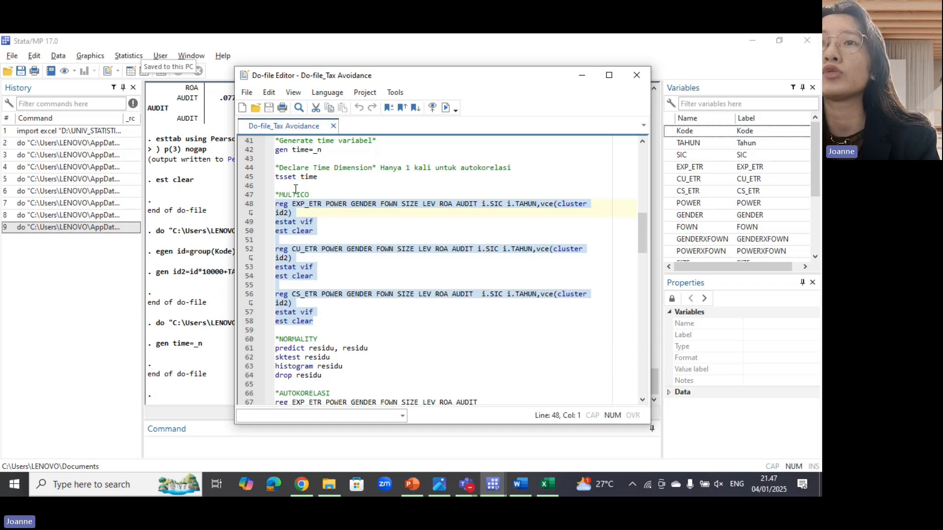
left_click(446, 107)
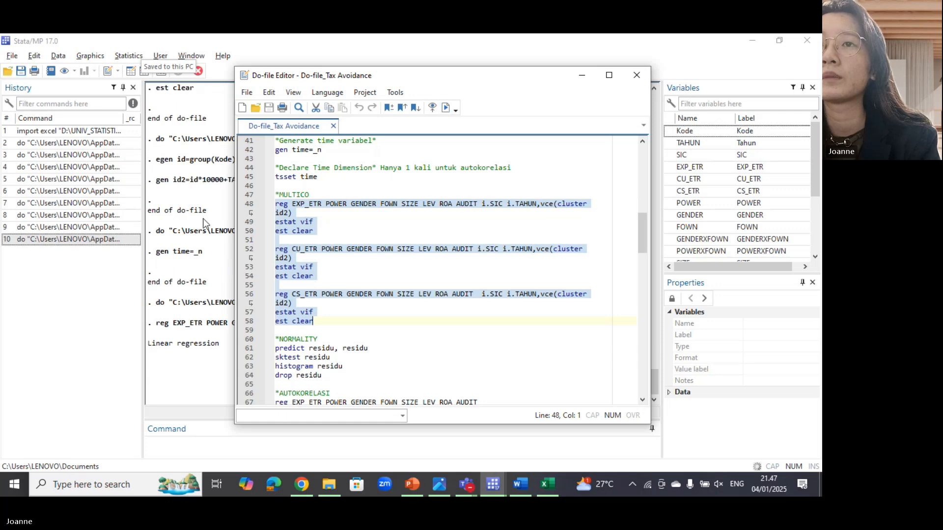
Examine the regression and VIF tables in the results for EXP_ETR, CU_ETR and CS_ETR, including the mean VIF.
left_click(213, 215)
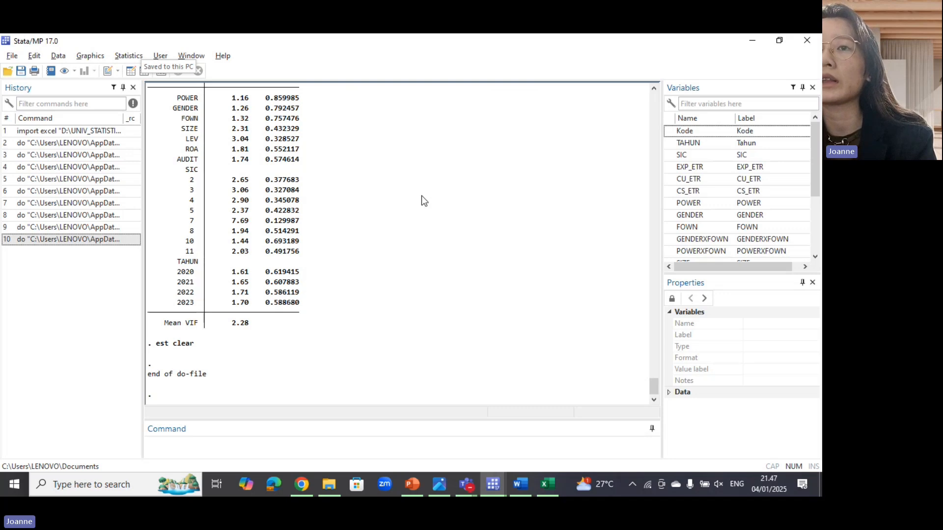
scroll(373, 270, "up", 12)
scroll(366, 223, "down", 8)
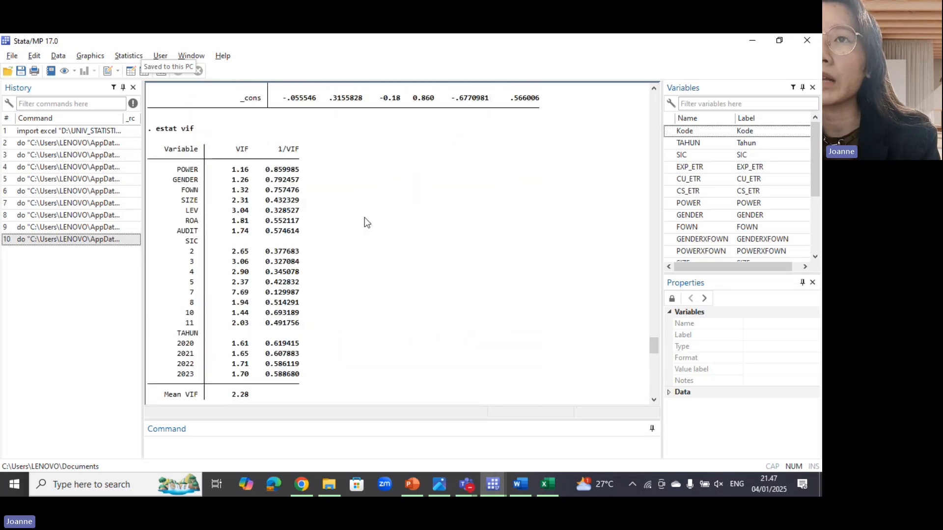
scroll(365, 221, "up", 8)
scroll(364, 221, "down", 12)
scroll(292, 206, "down", 7)
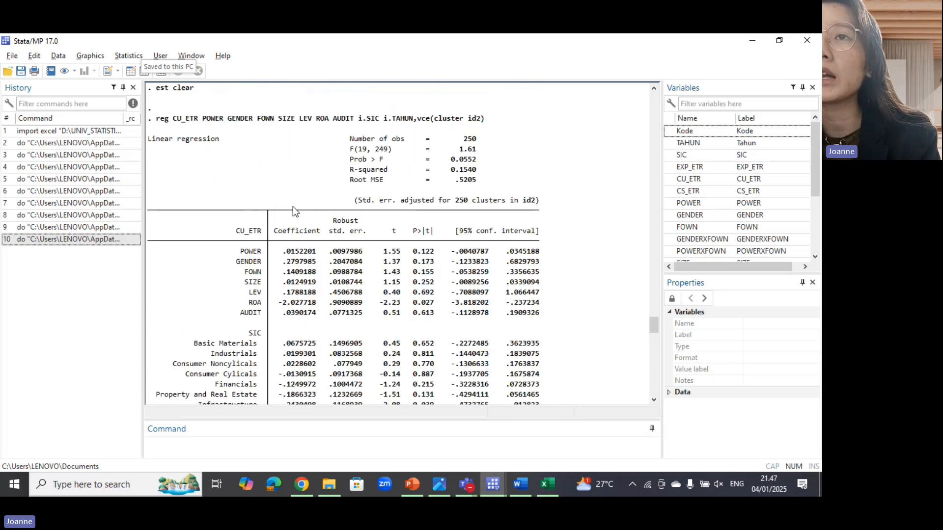
scroll(294, 235, "up", 15)
scroll(291, 273, "down", 8)
scroll(275, 227, "up", 12)
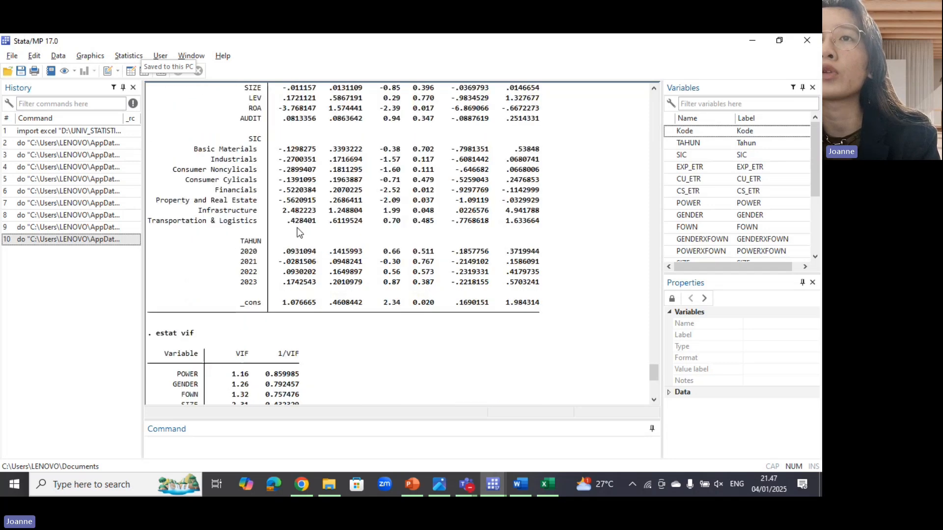
scroll(299, 245, "down", 9)
left_click_drag(252, 320, 216, 322)
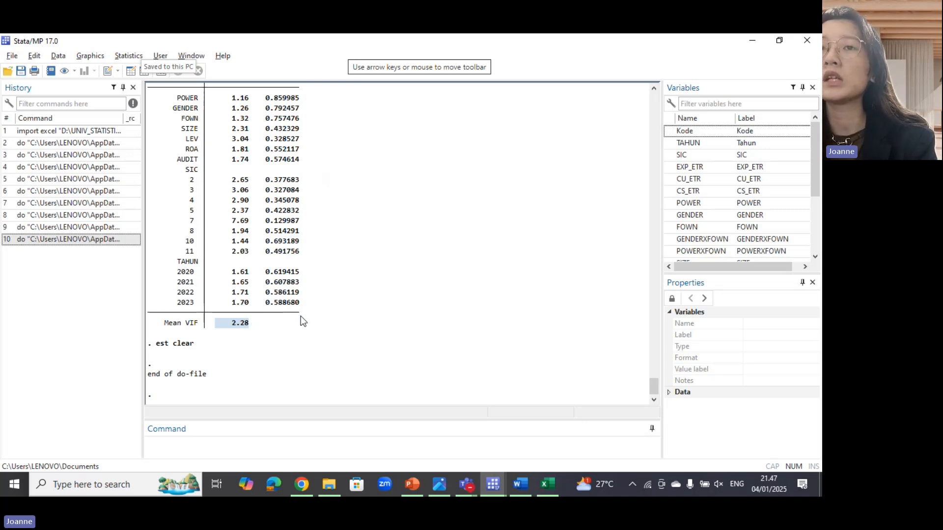
Run the NORMALITY block from predict residu to drop residu, including sktest and the histogram, and bring up its results.
scroll(391, 259, "down", 3)
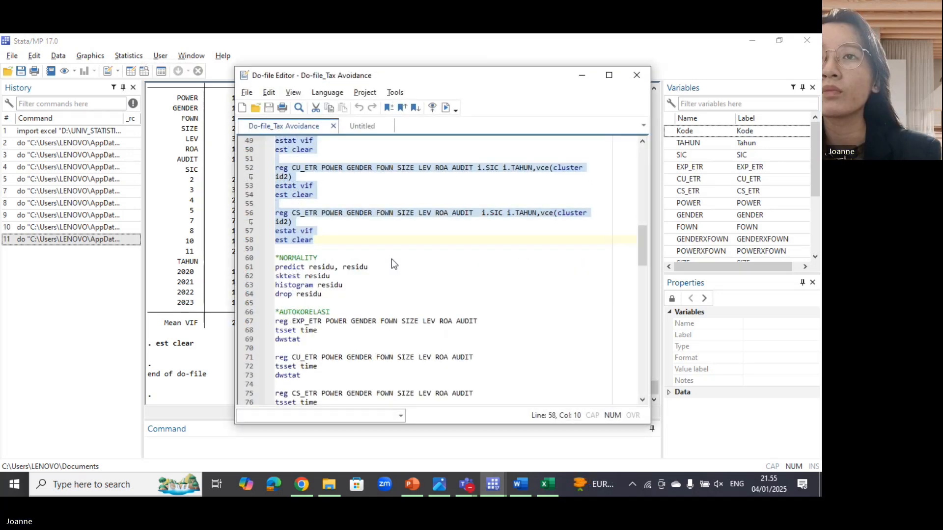
left_click_drag(322, 268, 276, 243)
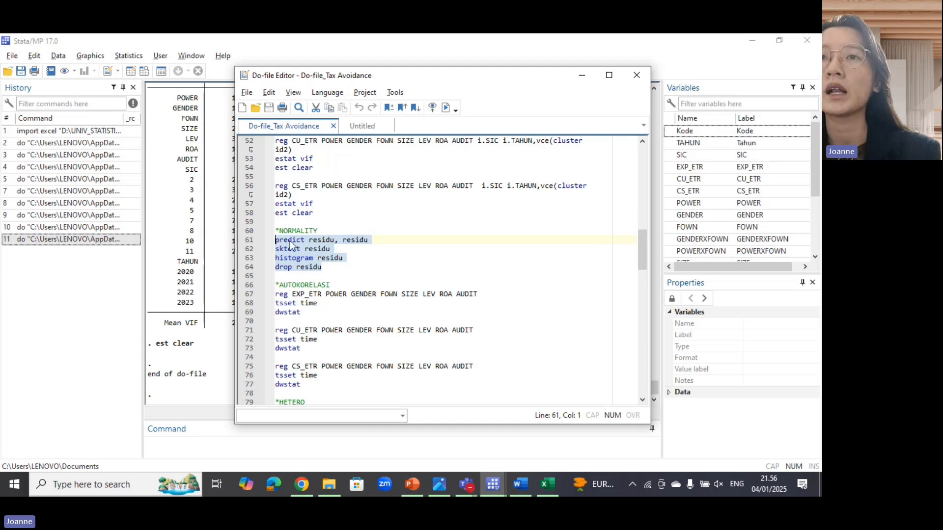
left_click(444, 109)
left_click(154, 212)
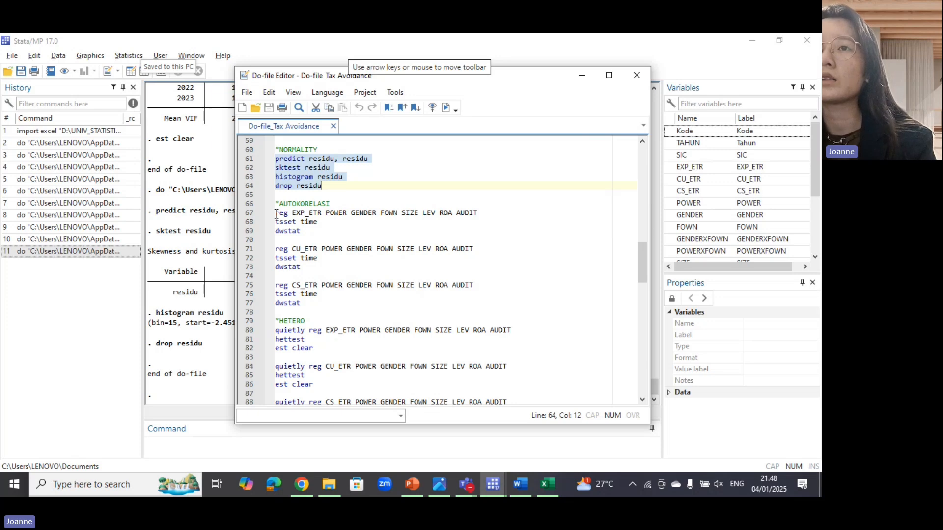
Run the AUTOKORELASI block, with the EXP_ETR, CU_ETR and CS_ETR regressions each followed by tsset time and dwstat.
scroll(274, 212, "down", 2)
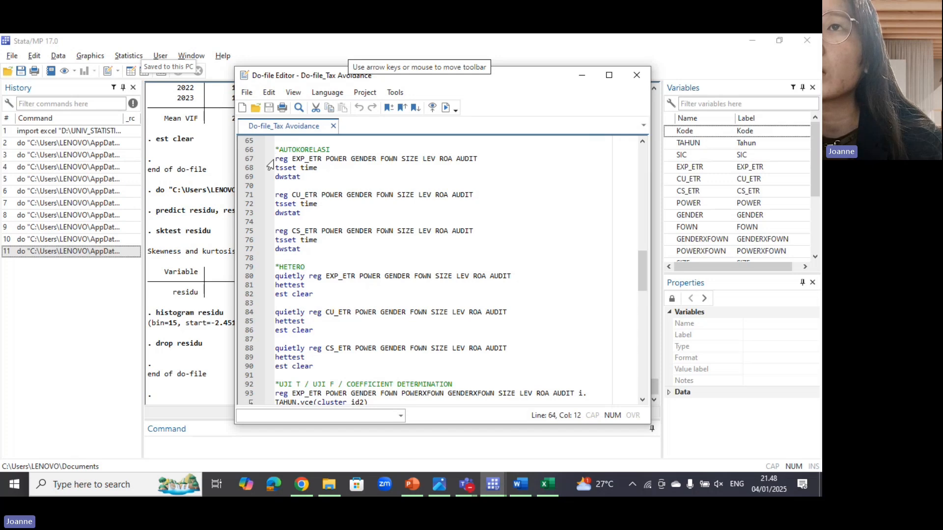
left_click_drag(270, 162, 307, 249)
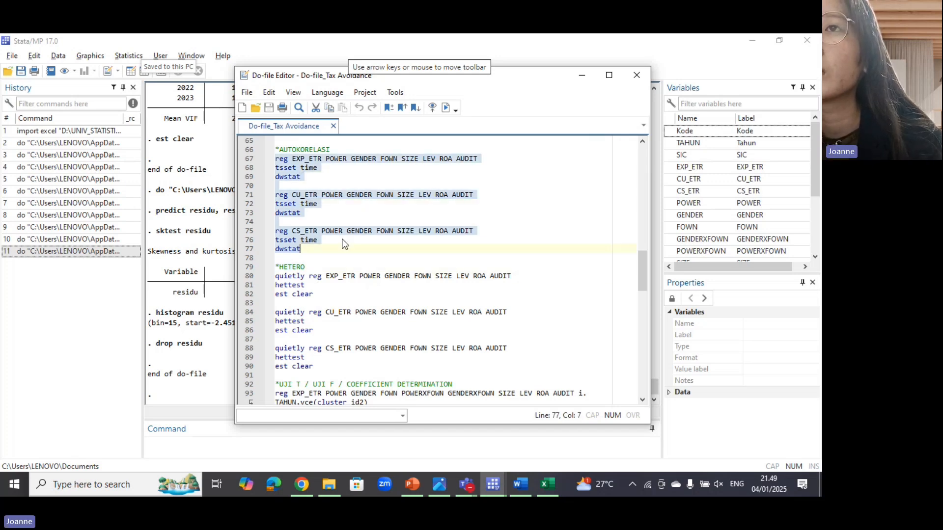
scroll(304, 249, "up", 1)
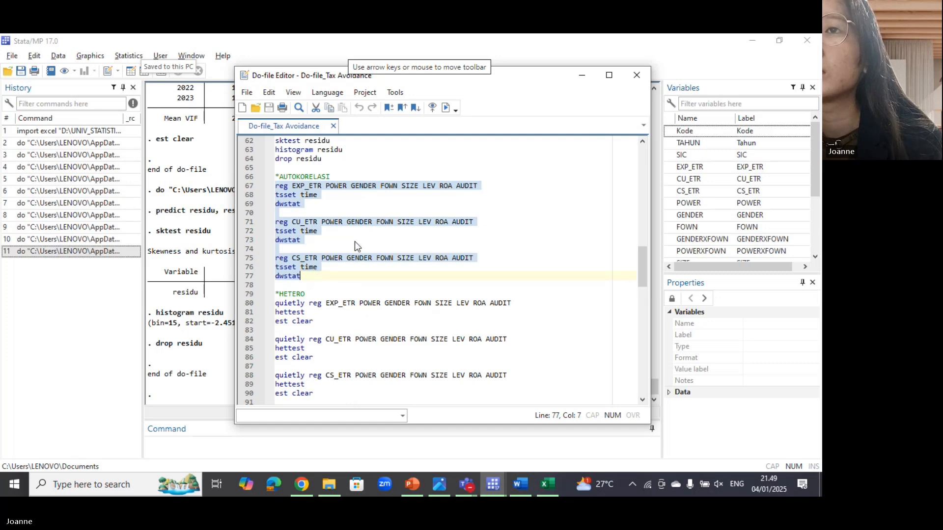
scroll(364, 248, "up", 1)
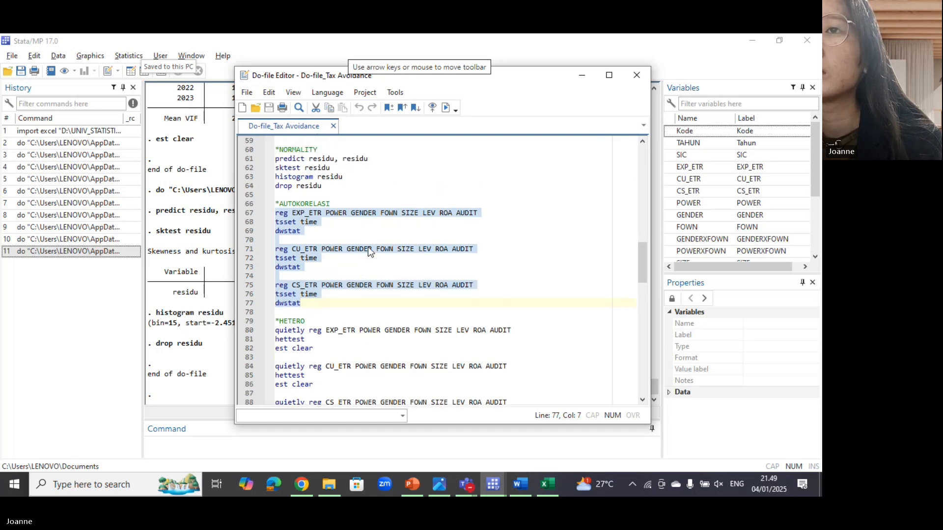
left_click(444, 109)
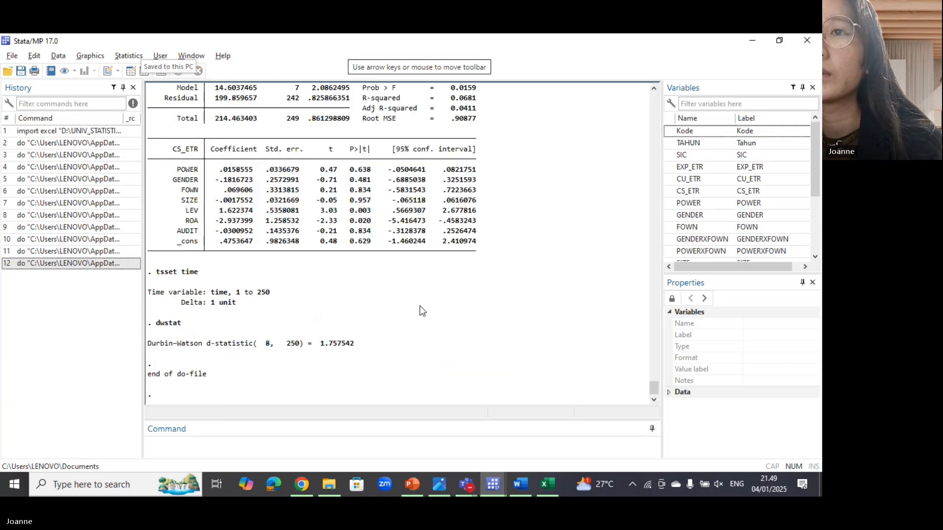
Examine the Durbin-Watson d-statistics of the EXP_ETR, CU_ETR and CS_ETR regressions in the results.
scroll(435, 319, "up", 4)
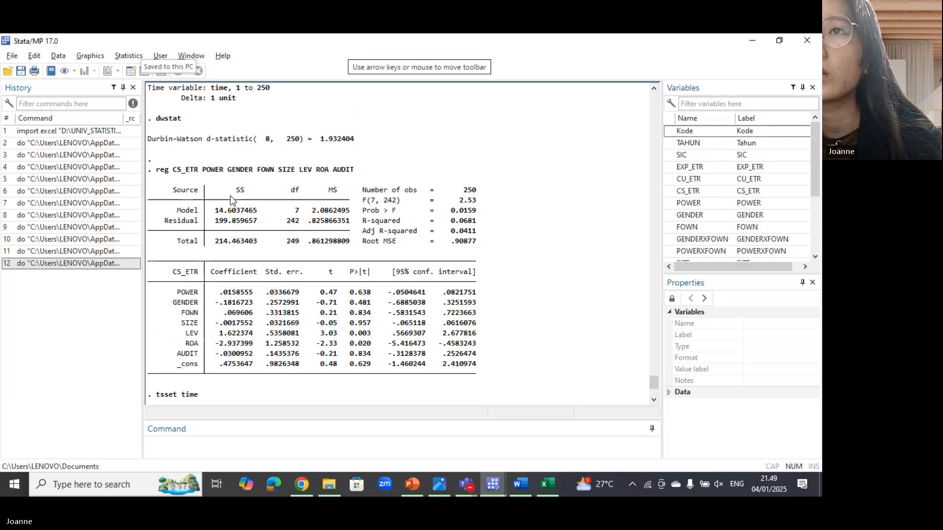
scroll(393, 244, "up", 9)
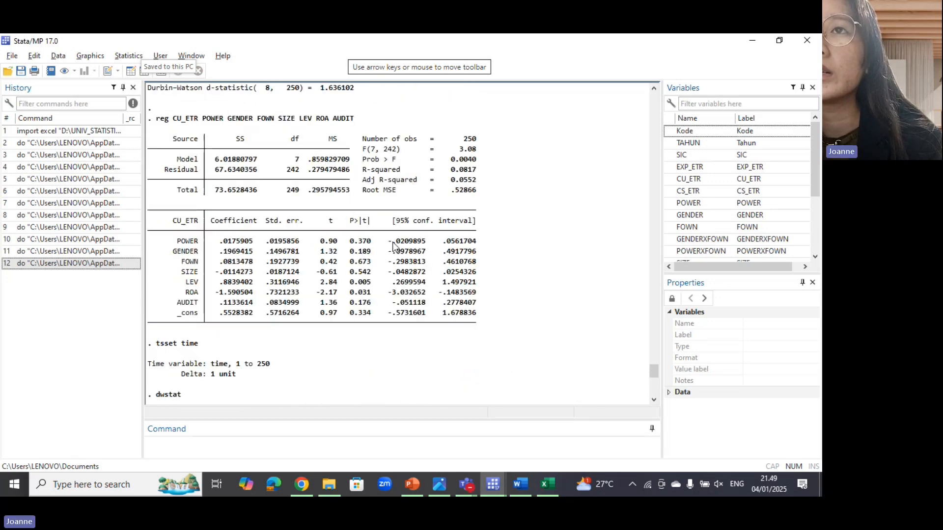
scroll(260, 216, "up", 15)
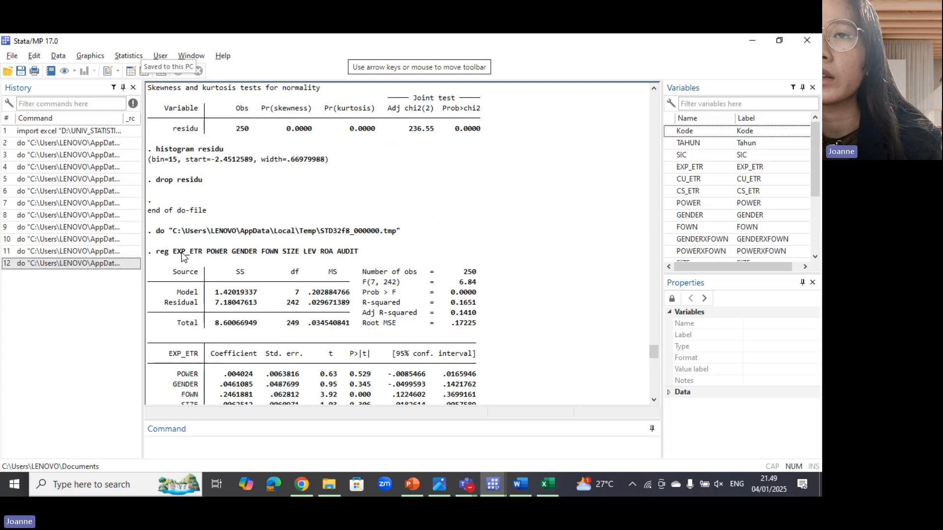
scroll(325, 273, "down", 10)
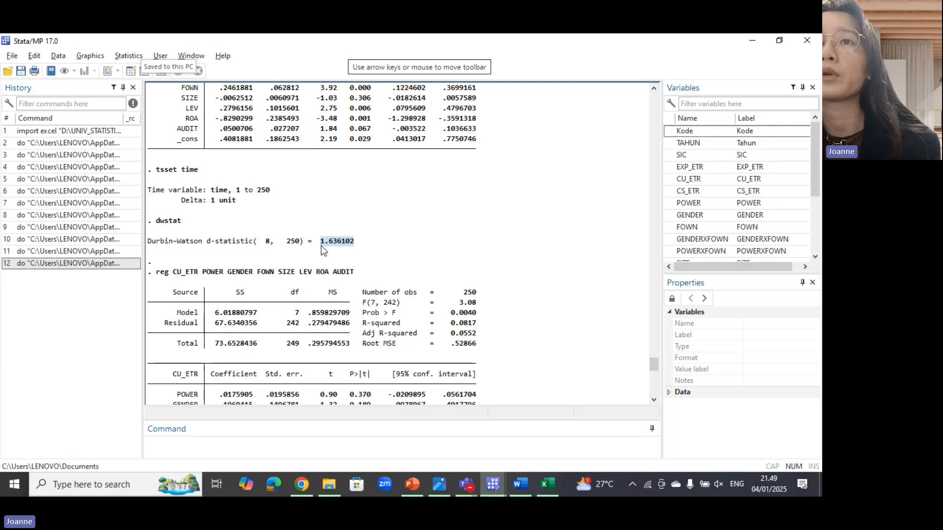
scroll(322, 250, "down", 10)
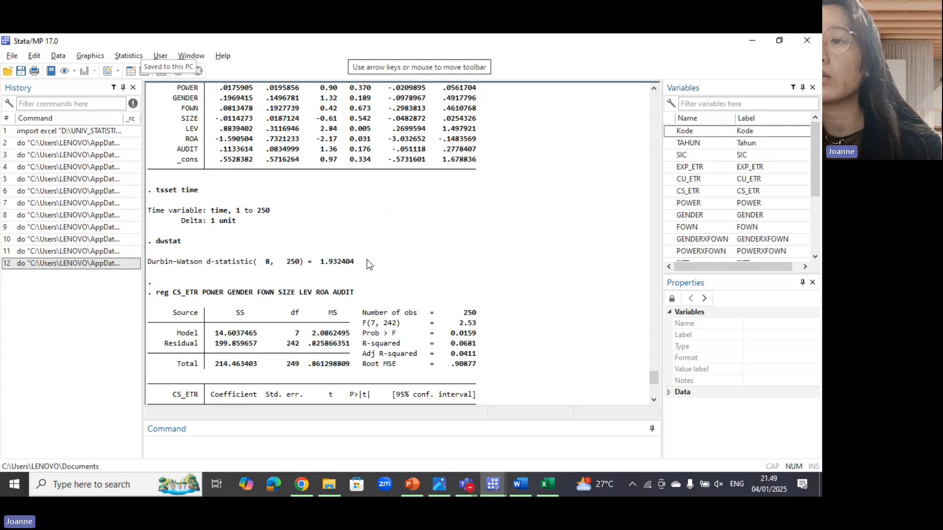
scroll(378, 257, "down", 8)
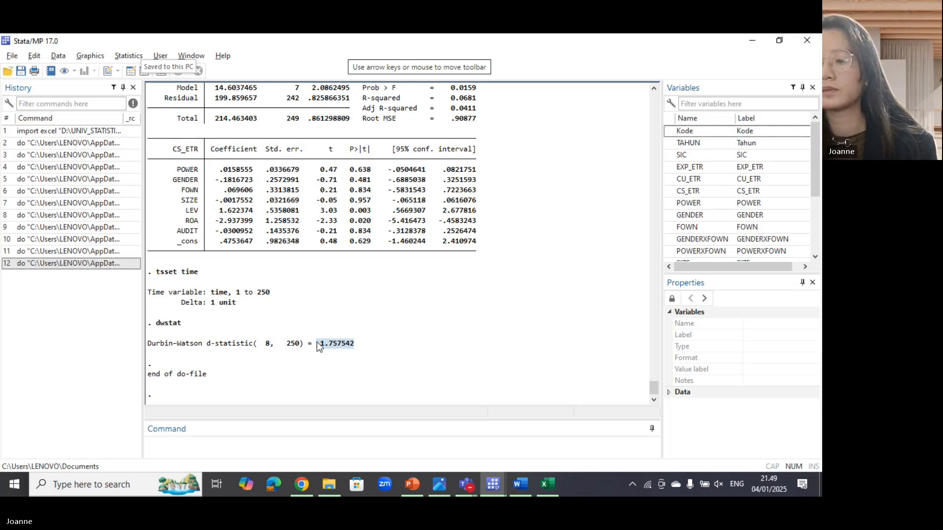
left_click(399, 297)
scroll(459, 308, "up", 2)
scroll(458, 309, "down", 2)
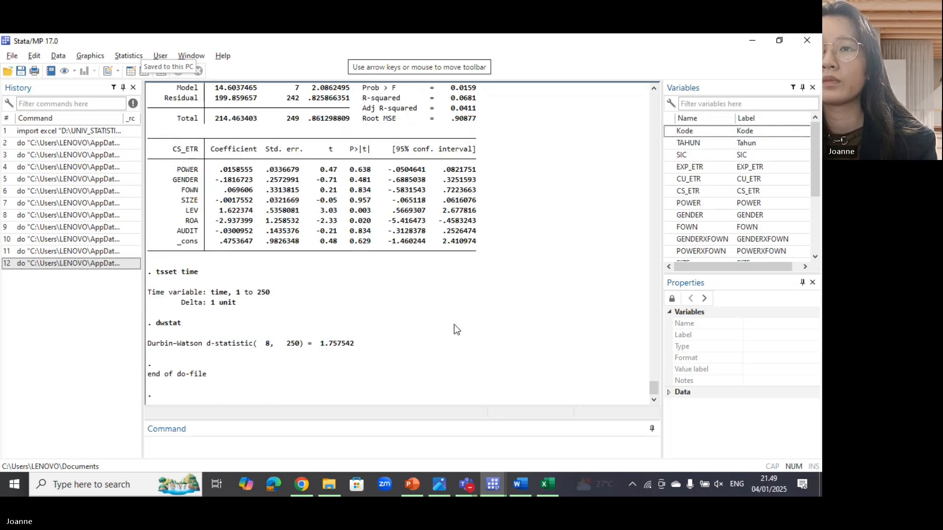
Run the HETERO block, with the quiet EXP_ETR, CU_ETR and CS_ETR regressions each followed by hettest and est clear.
key("alt+Tab")
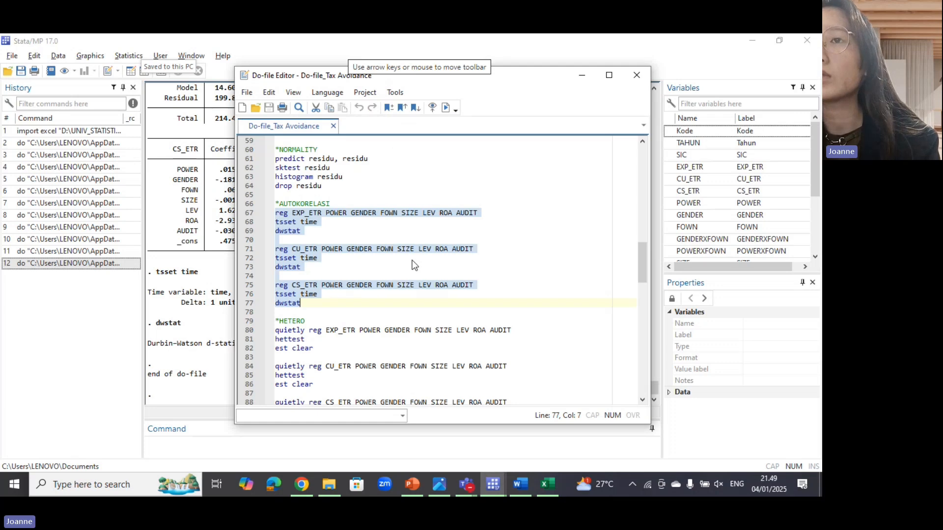
scroll(396, 275, "down", 4)
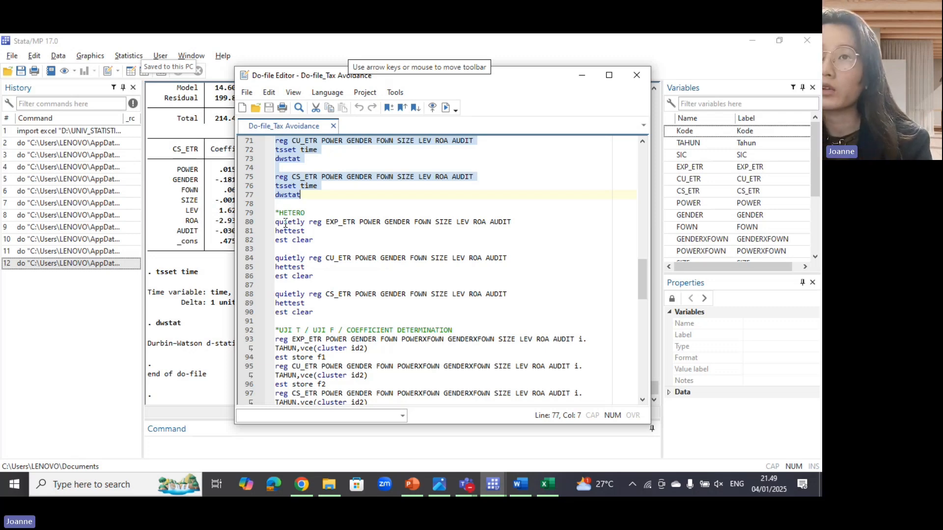
scroll(326, 226, "down", 1)
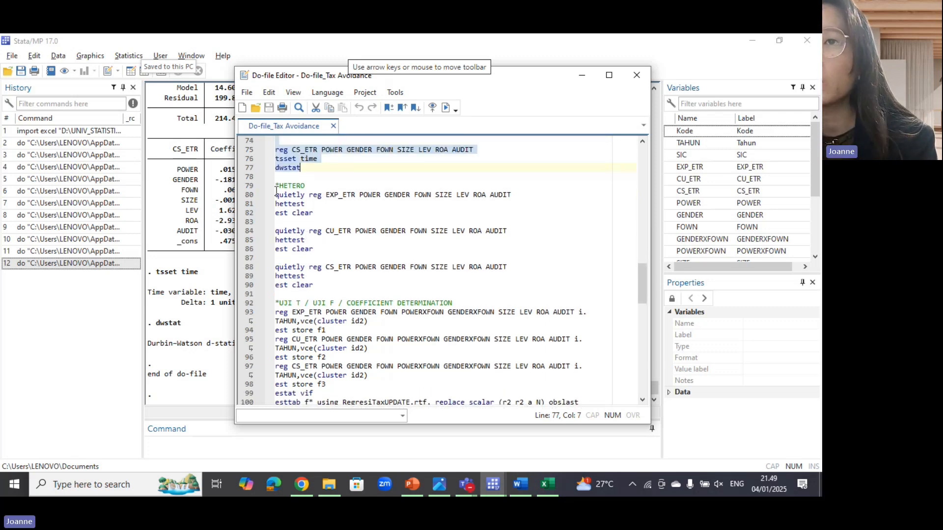
left_click_drag(269, 195, 315, 281)
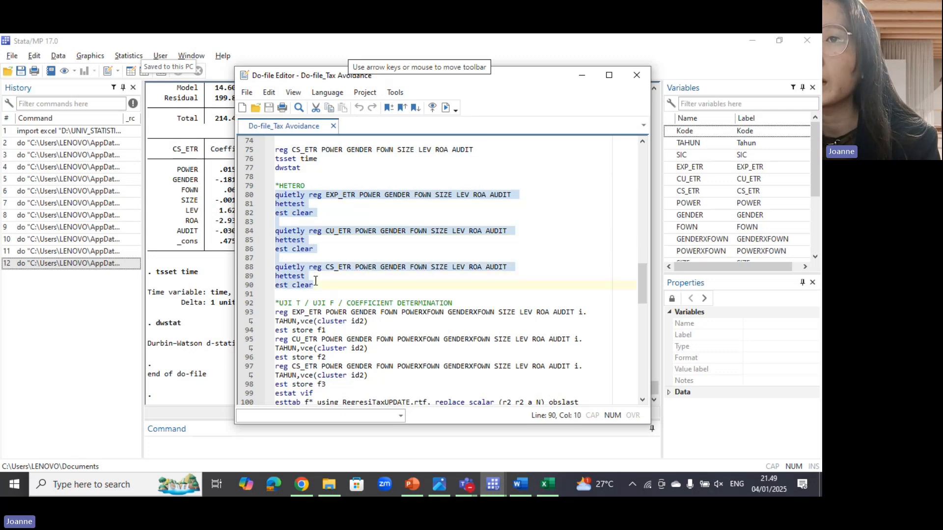
left_click(445, 107)
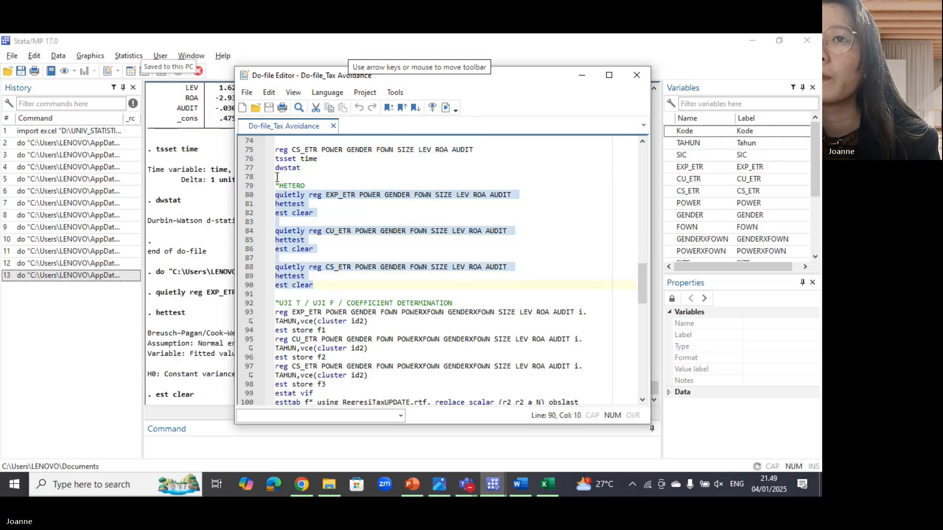
Examine the Breusch-Pagan heteroskedasticity tests for EXP_ETR, CU_ETR and CS_ETR in the results, including each Prob > chi2.
scroll(296, 273, "up", 7)
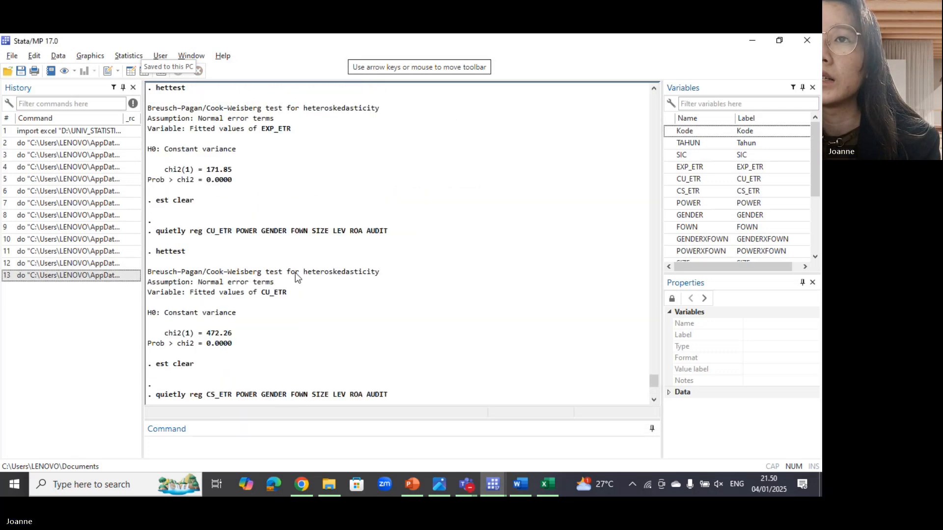
scroll(281, 269, "up", 4)
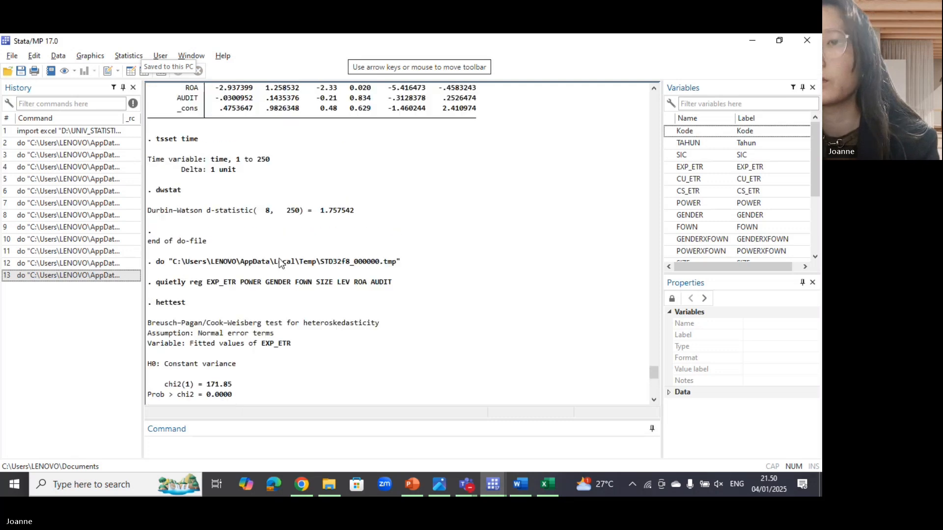
scroll(337, 277, "down", 2)
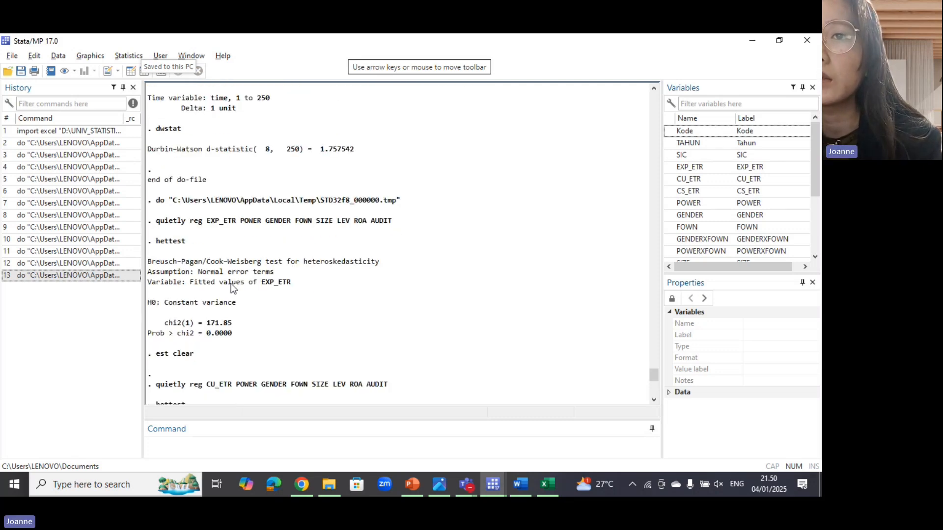
scroll(231, 284, "down", 3)
left_click_drag(238, 241, 155, 241)
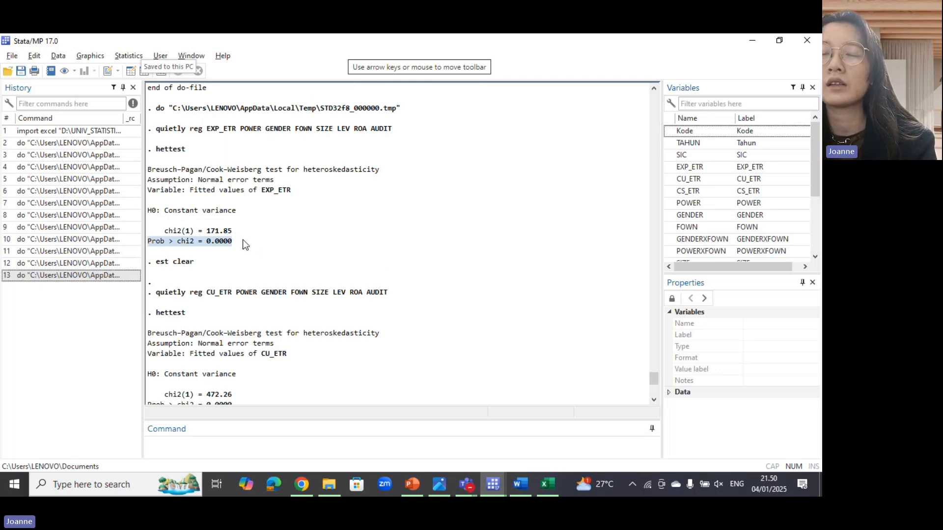
scroll(242, 240, "down", 3)
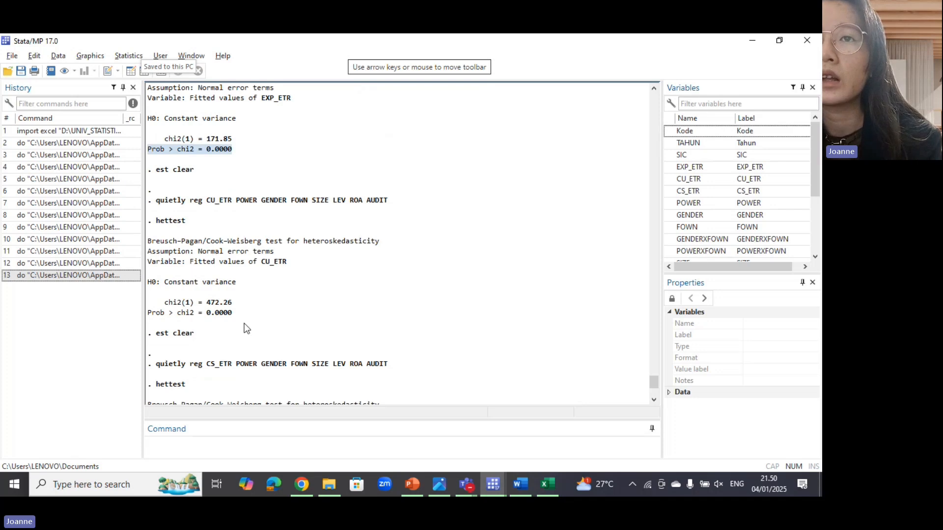
scroll(244, 323, "down", 5)
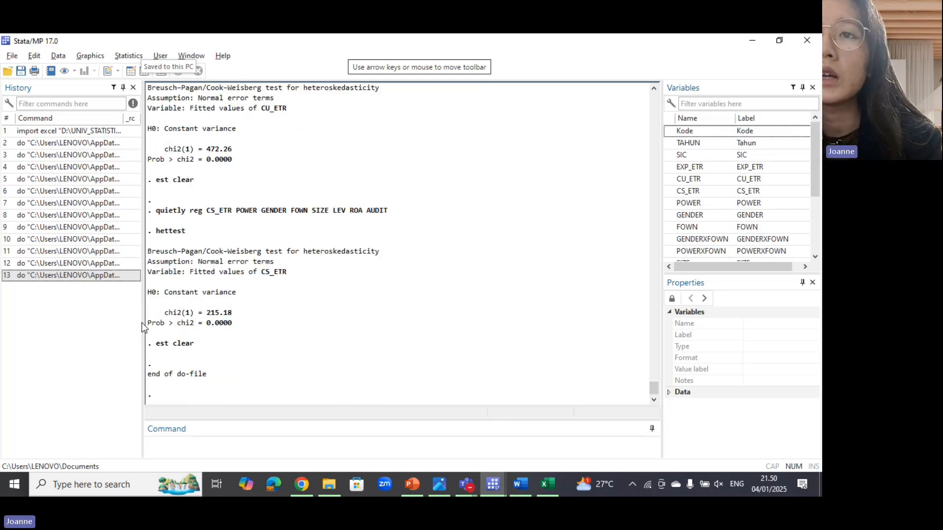
left_click_drag(232, 324, 149, 317)
left_click(232, 324)
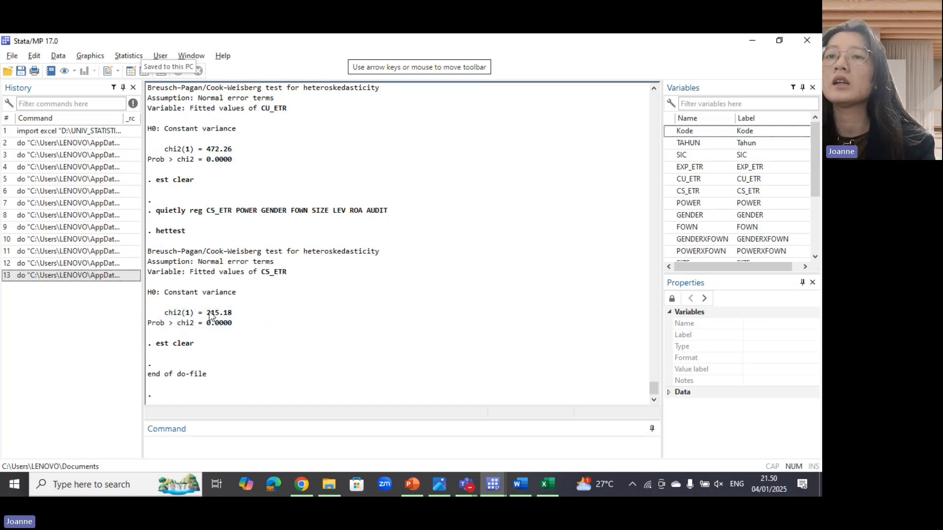
scroll(263, 299, "up", 5)
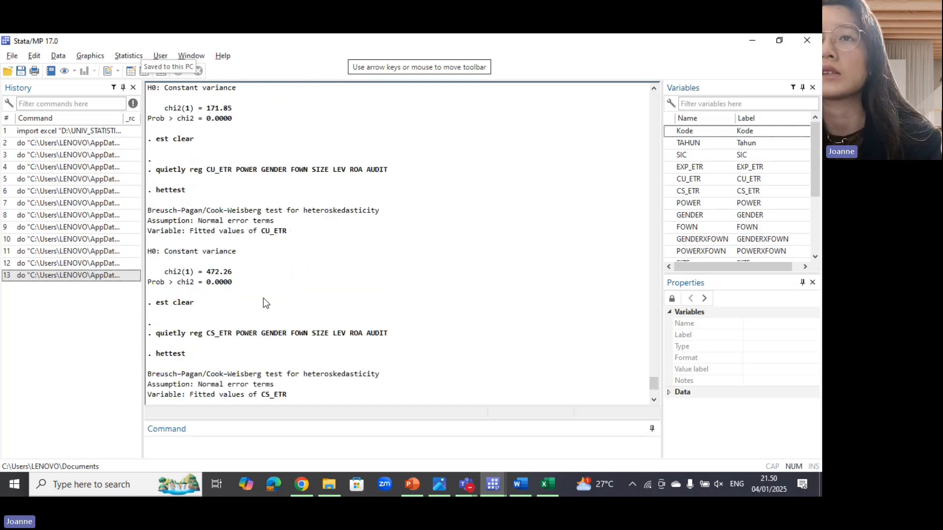
scroll(264, 300, "down", 5)
Try to run the DENGAN INDUSTRI block, from the EXP_ETR regression with i.SIC and i.TAHUN through the esttab export and est clear.
key("alt+Tab")
scroll(371, 268, "down", 3)
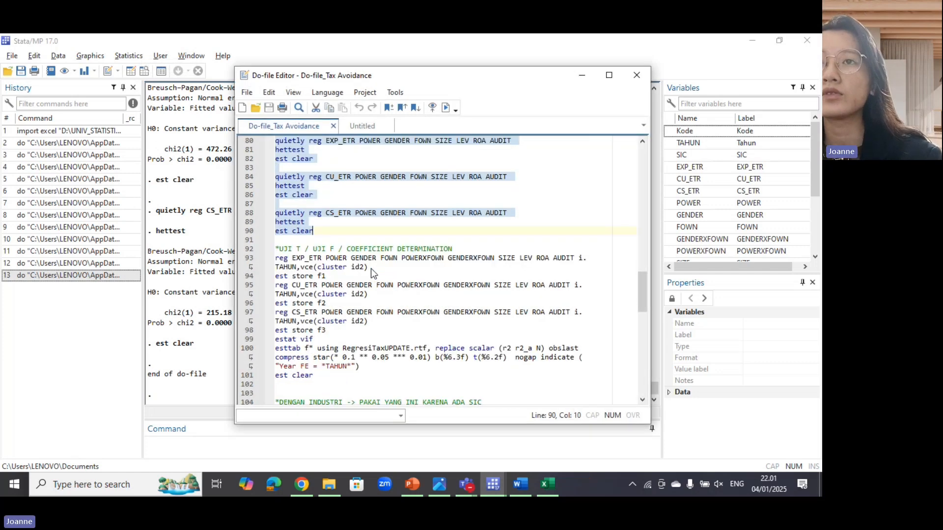
scroll(370, 268, "down", 1)
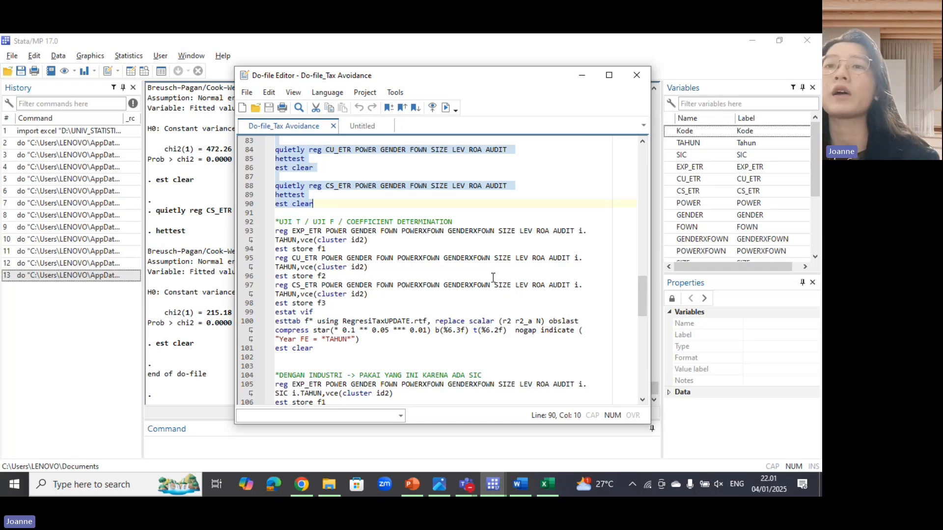
scroll(355, 216, "down", 5)
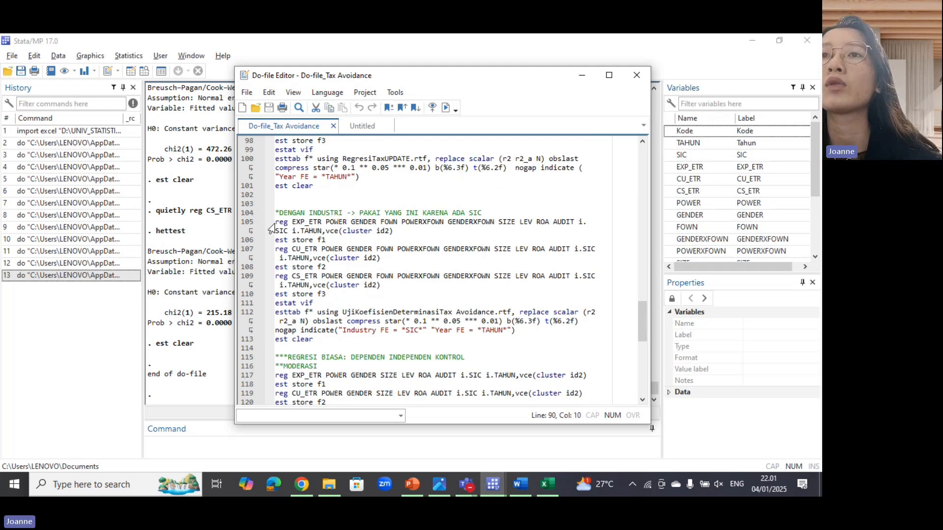
left_click_drag(277, 222, 316, 340)
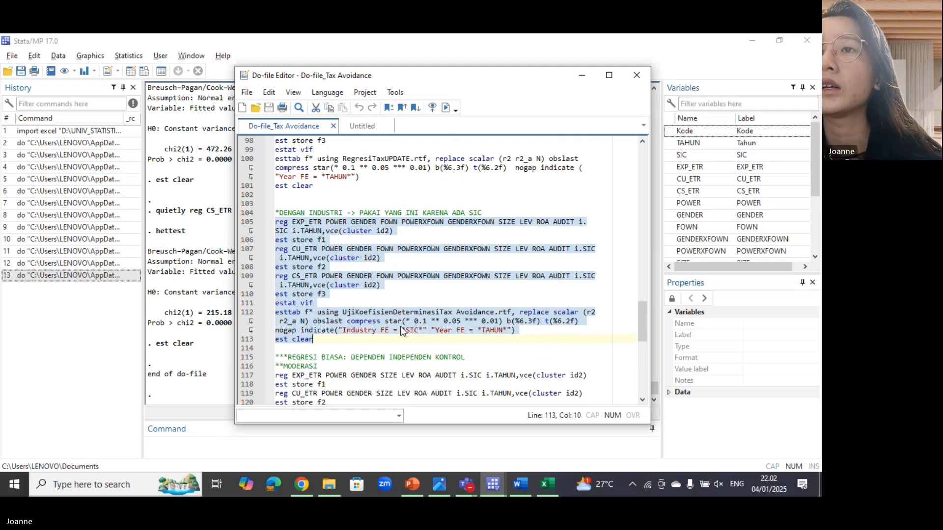
left_click(445, 108)
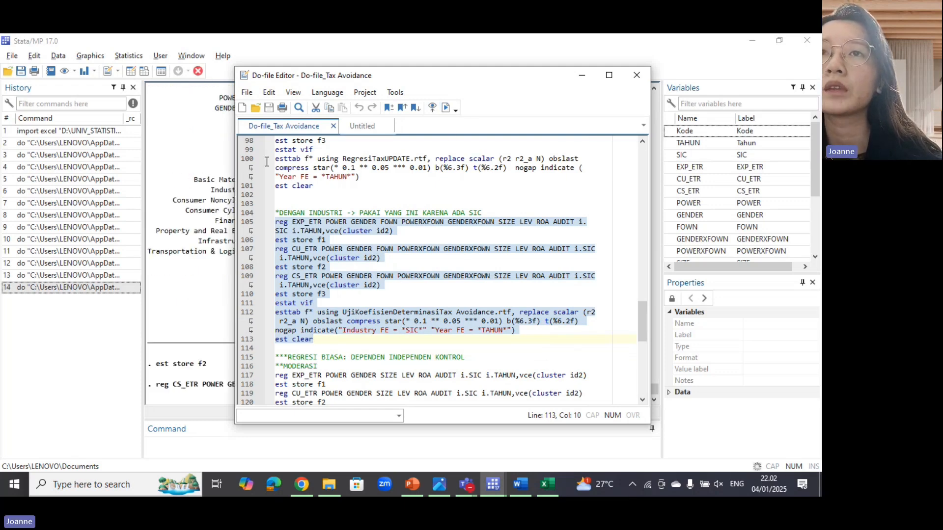
left_click(462, 267)
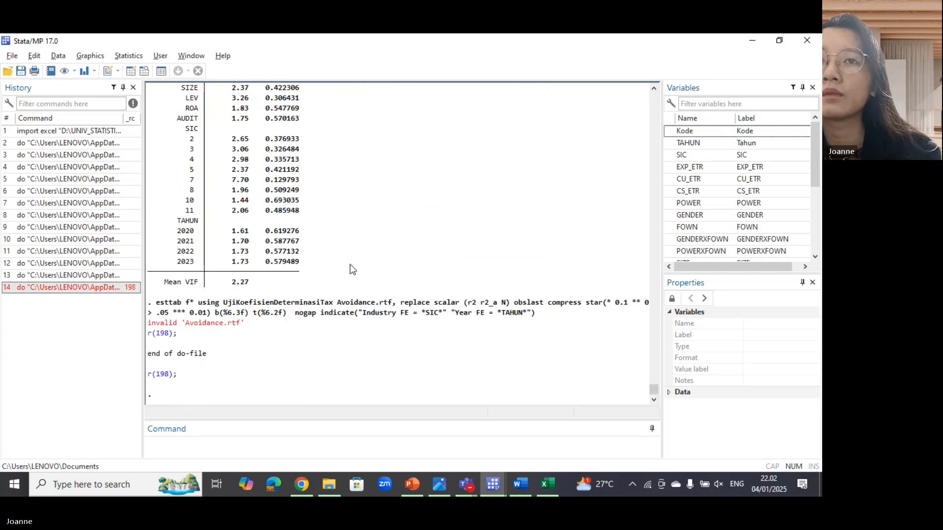
Remove the space from the esttab output file name on line 112, making it UjiKoefisienDeterminasiTaxAvoidance.rtf.
key("alt+Tab")
left_click(463, 318)
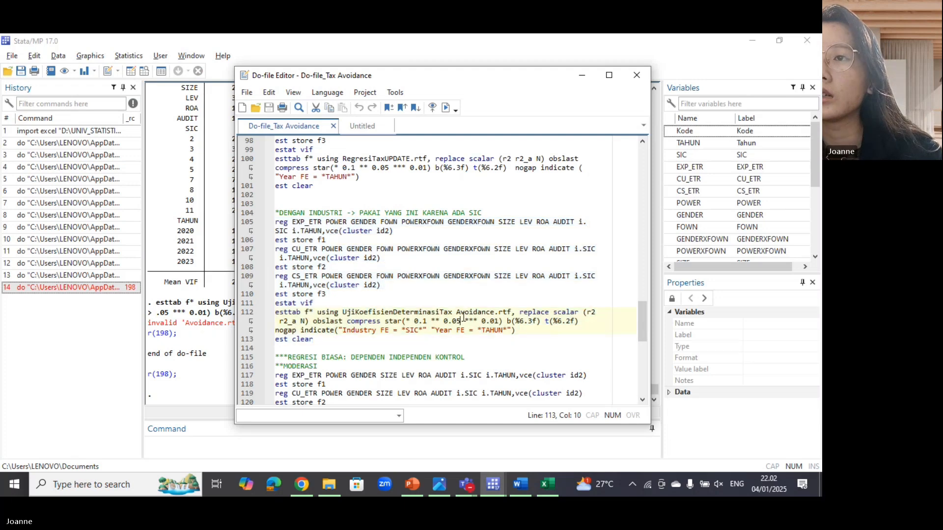
left_click(465, 313)
key("BackSpace")
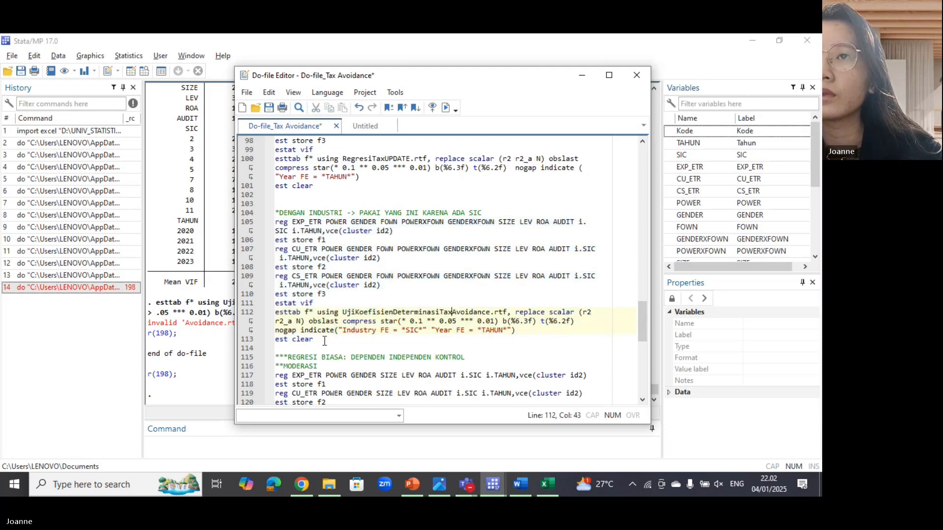
Rerun the whole DENGAN INDUSTRI block with the corrected export file name and review its regression and VIF results.
left_click_drag(325, 341, 273, 220)
left_click(193, 308)
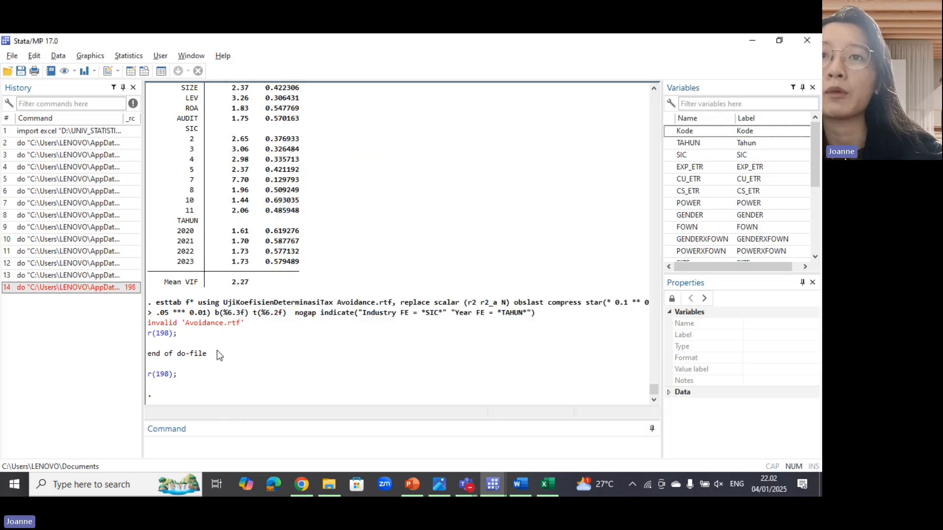
key("alt+Tab")
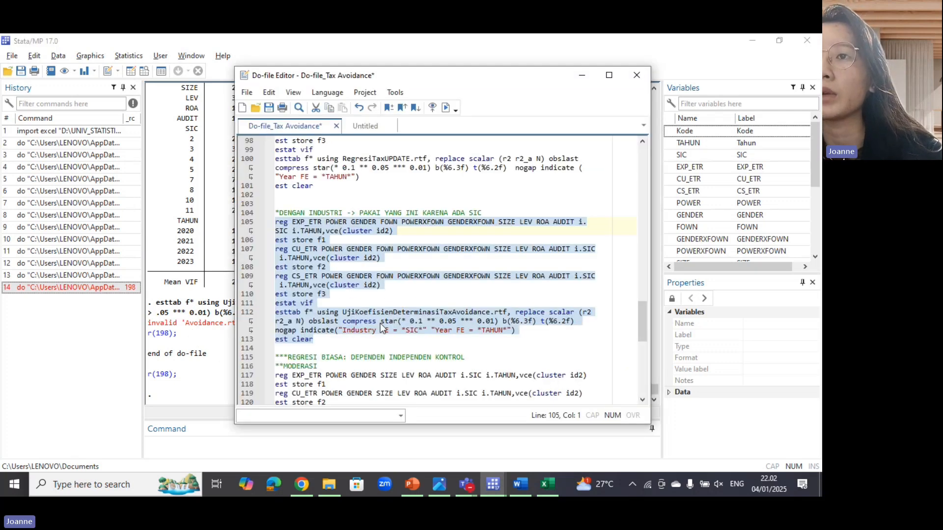
left_click(445, 108)
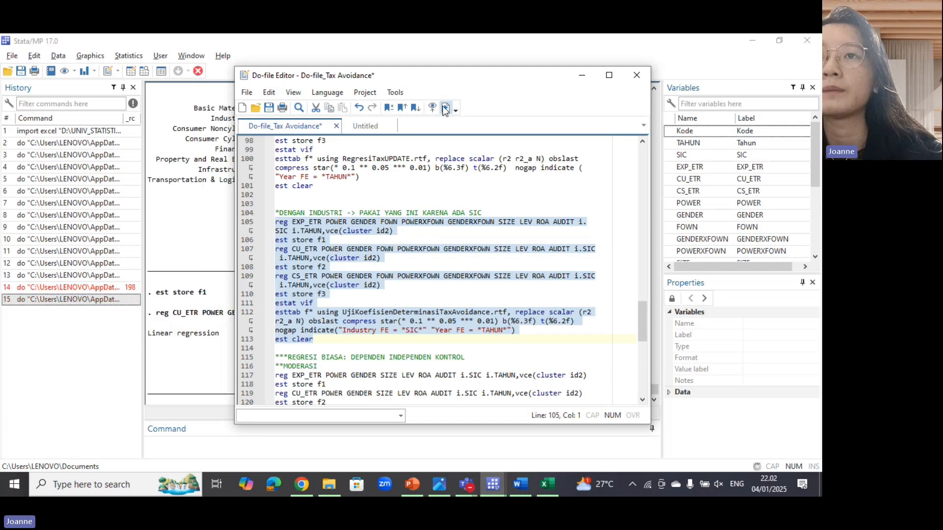
left_click(194, 264)
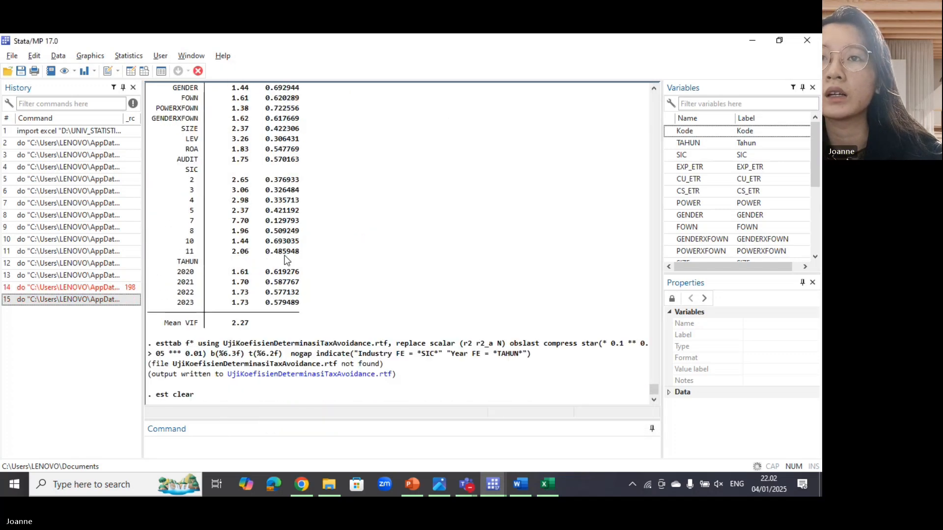
scroll(343, 343, "up", 10)
scroll(343, 287, "up", 15)
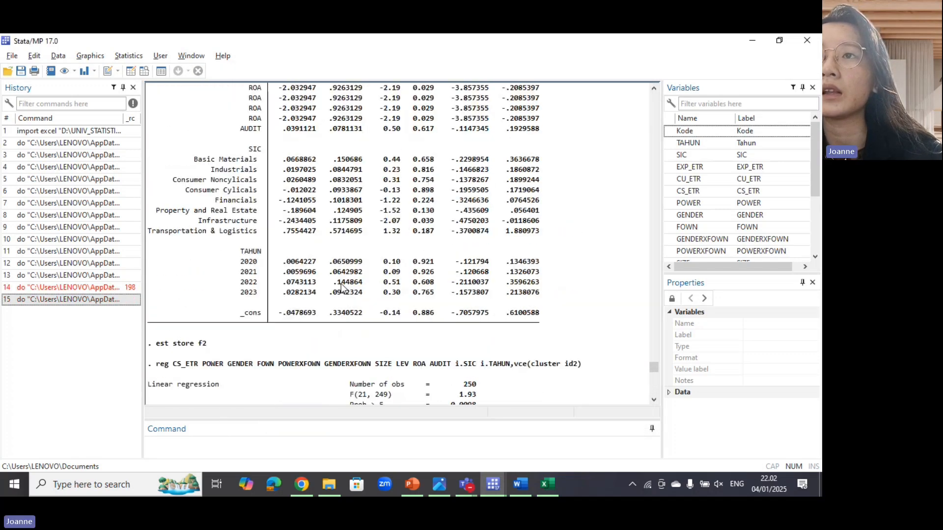
scroll(342, 287, "down", 20)
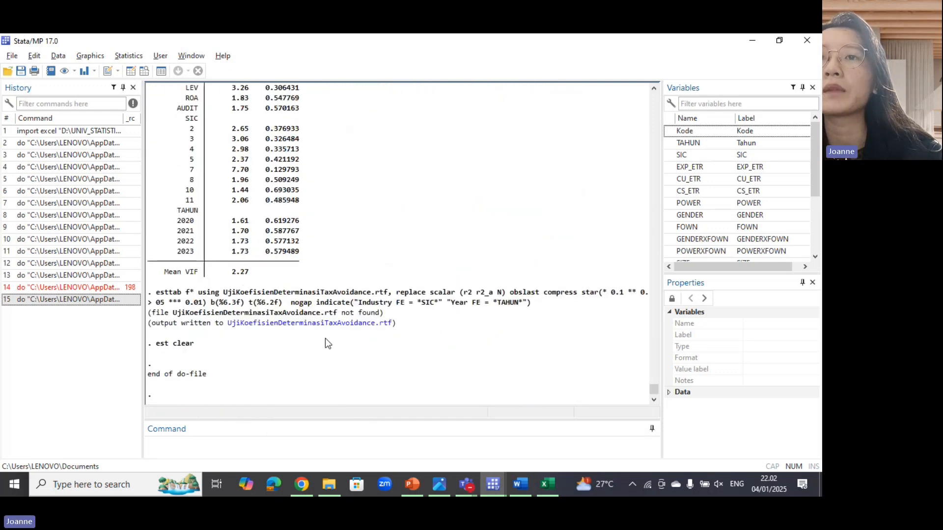
Open the exported UjiKoefisienDeterminasiTaxAvoidance.rtf in Word and examine its regression table, including the coefficients, significance stars and r2 row.
left_click(279, 324)
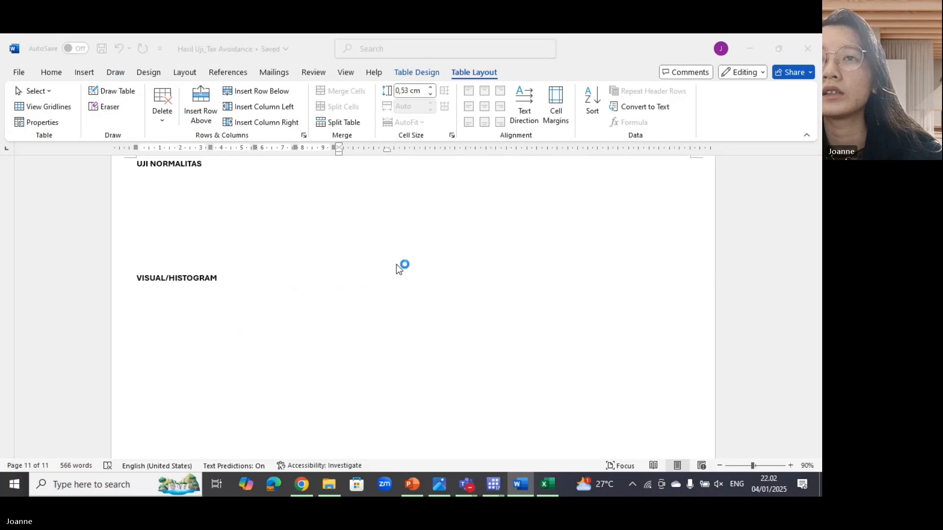
scroll(473, 314, "down", 6)
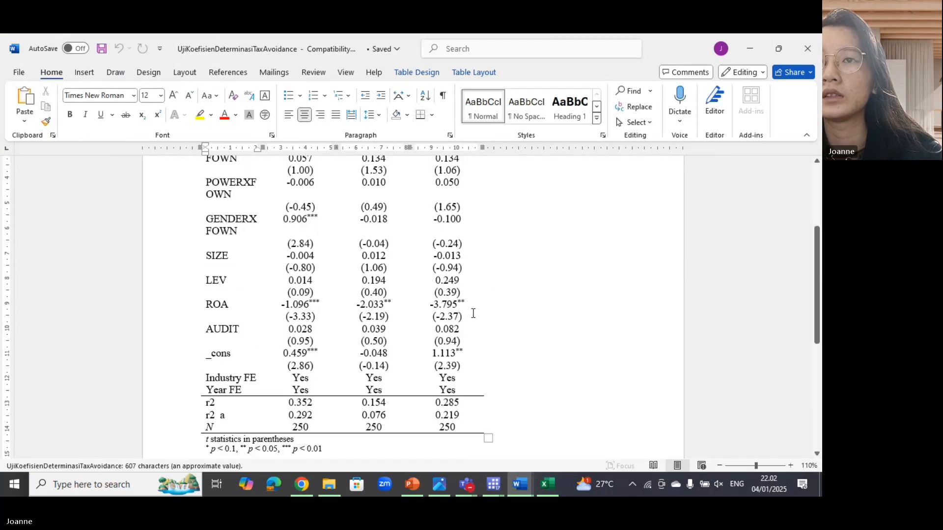
scroll(473, 345, "up", 6)
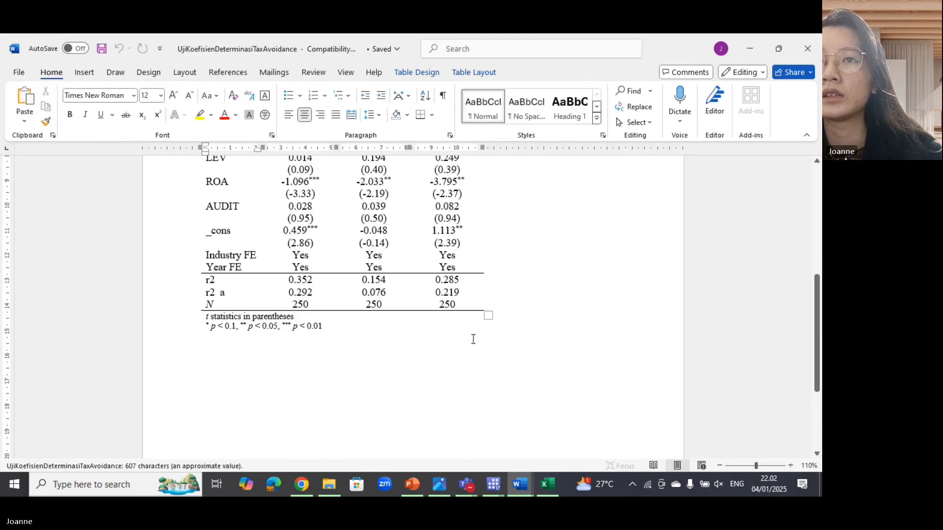
scroll(337, 274, "up", 2)
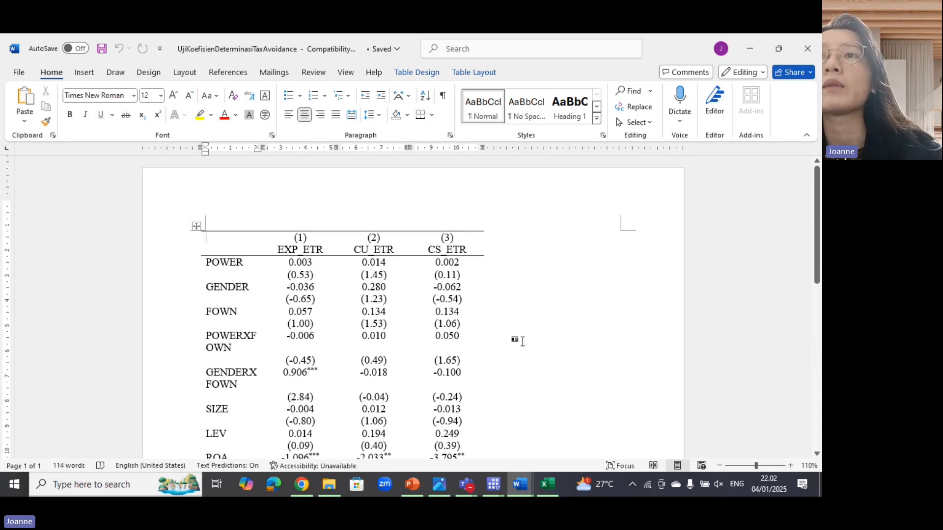
scroll(518, 338, "down", 3)
scroll(516, 319, "up", 3)
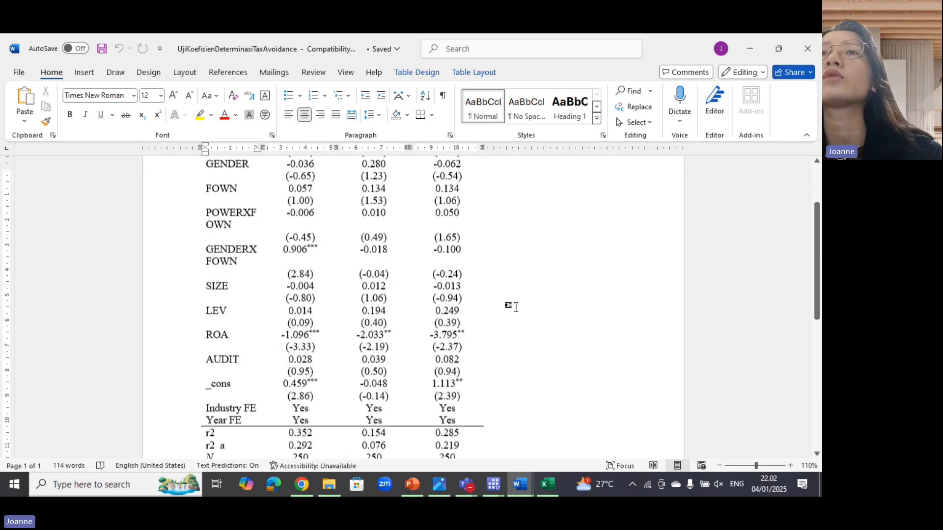
scroll(467, 319, "down", 10)
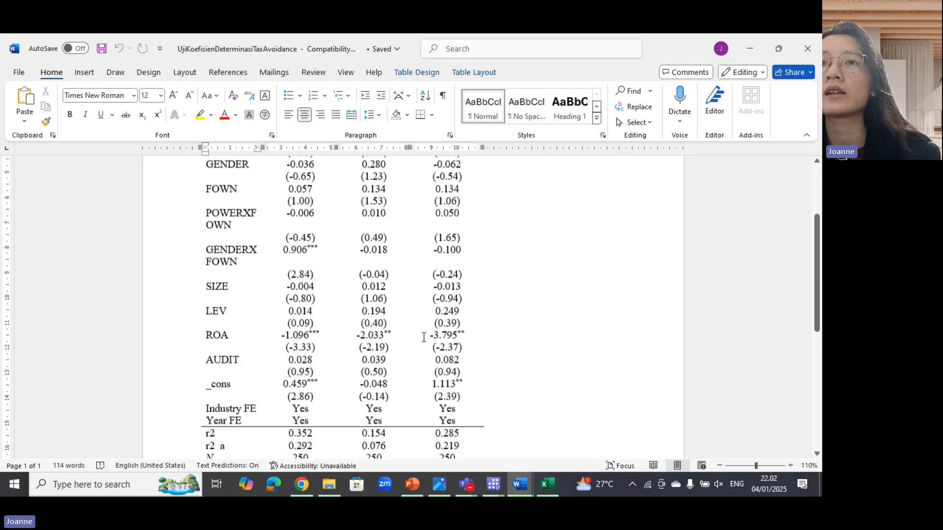
scroll(309, 265, "up", 3)
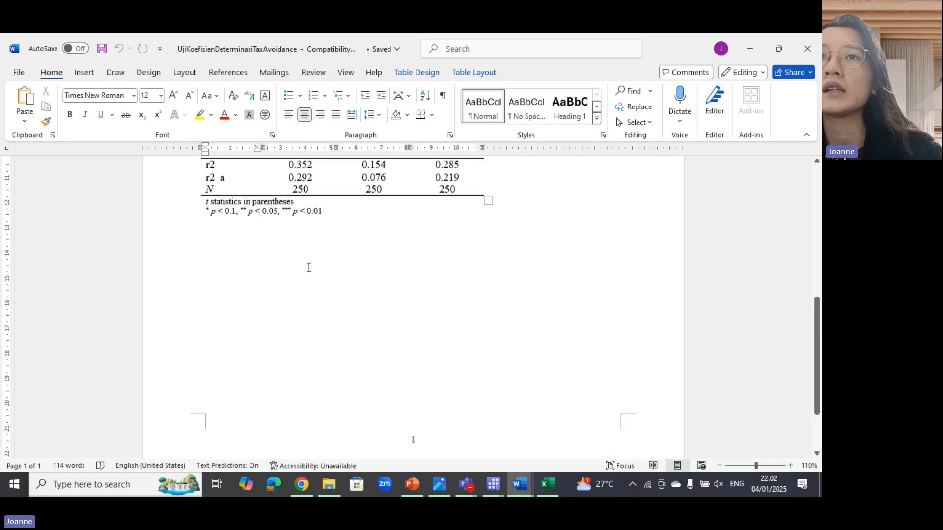
left_click_drag(203, 232, 478, 227)
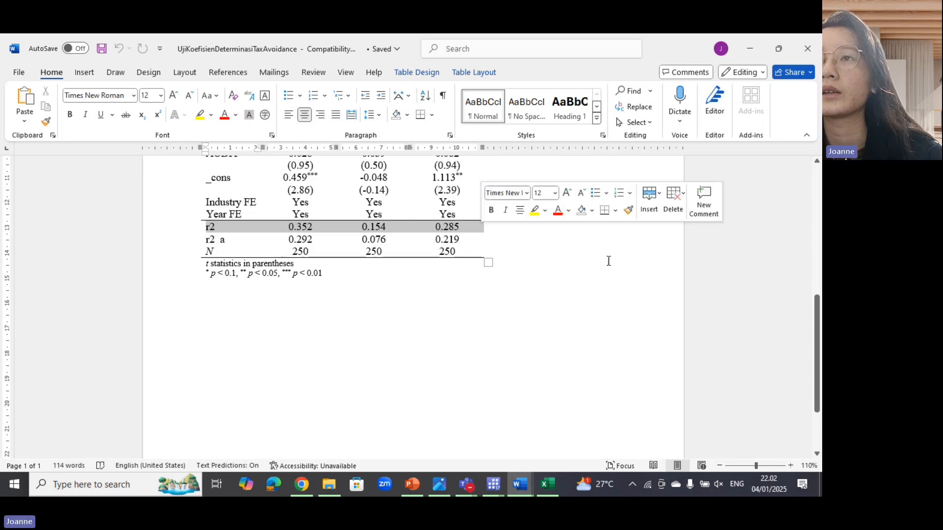
Close the exported determination coefficient table, return to Stata and review the CS_ETR regression's year coefficients, constant and VIF results.
left_click(609, 261)
left_click(818, 39)
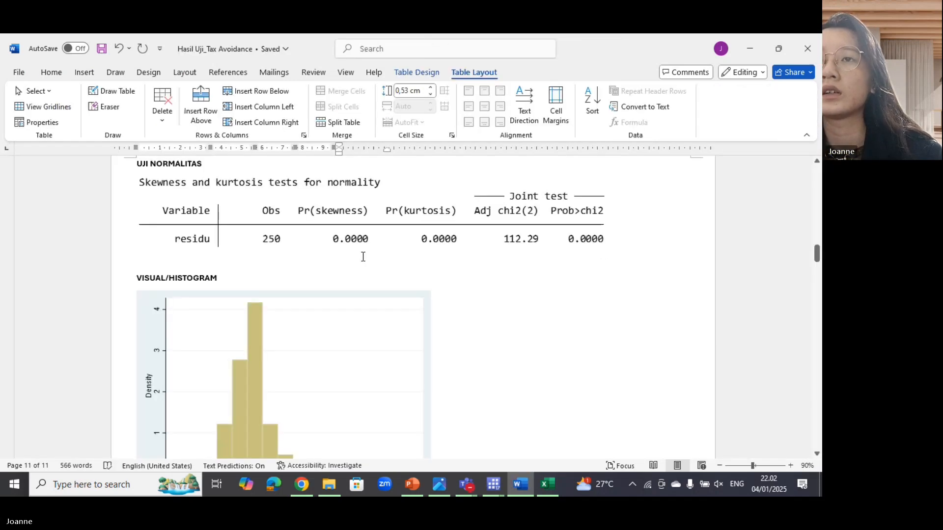
left_click(748, 48)
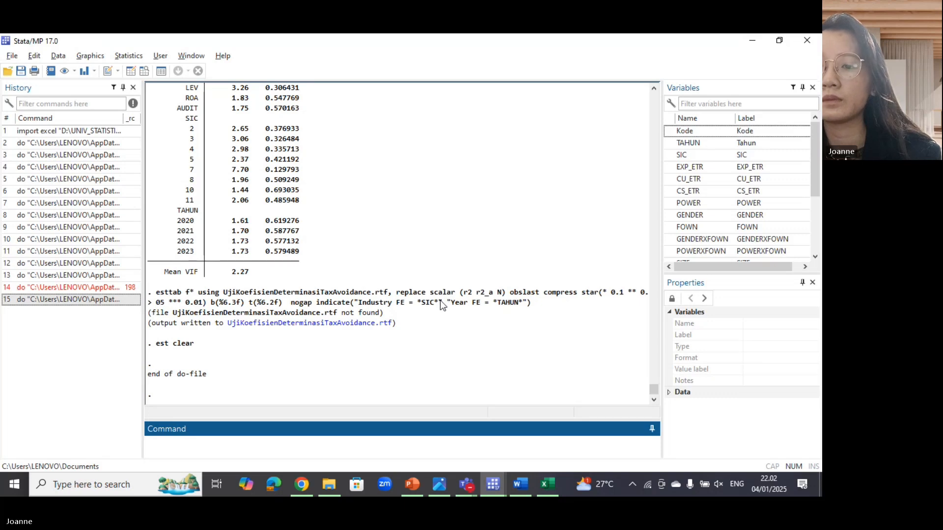
scroll(394, 219, "up", 10)
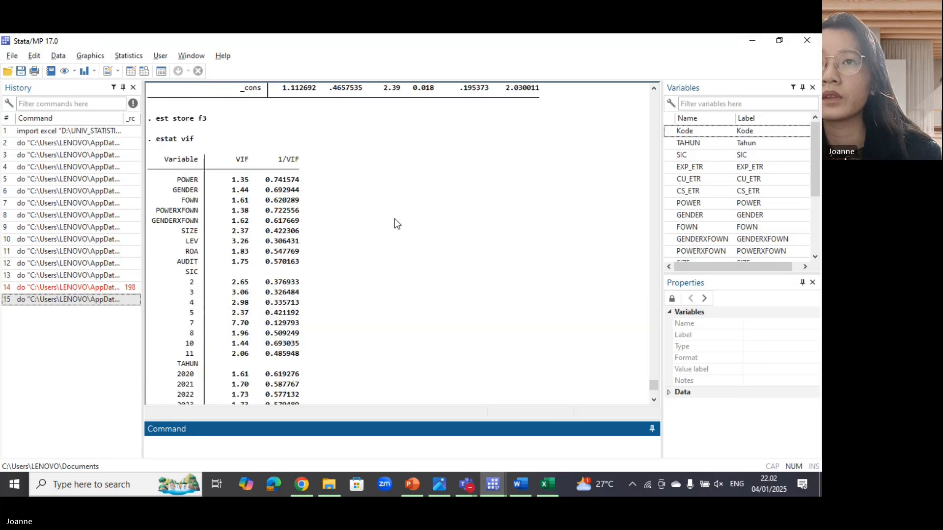
scroll(395, 226, "up", 1)
scroll(394, 238, "down", 11)
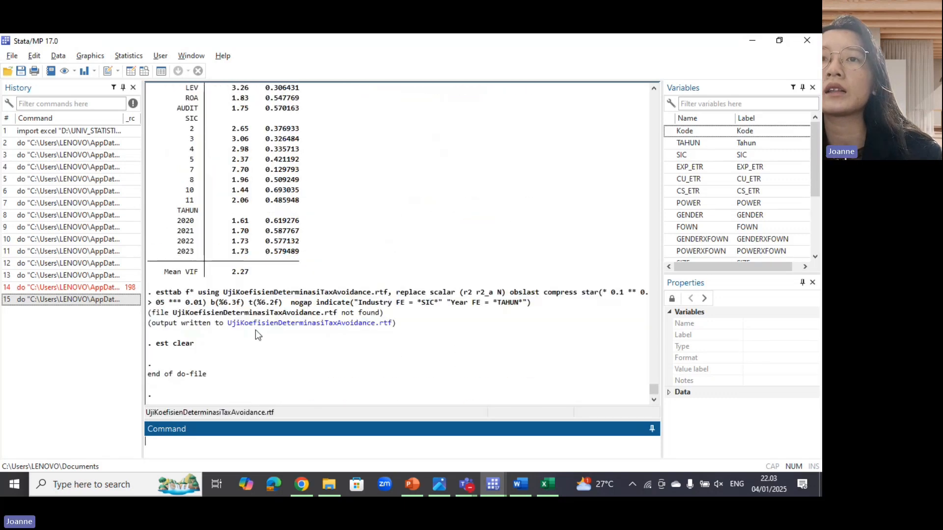
scroll(442, 319, "up", 12)
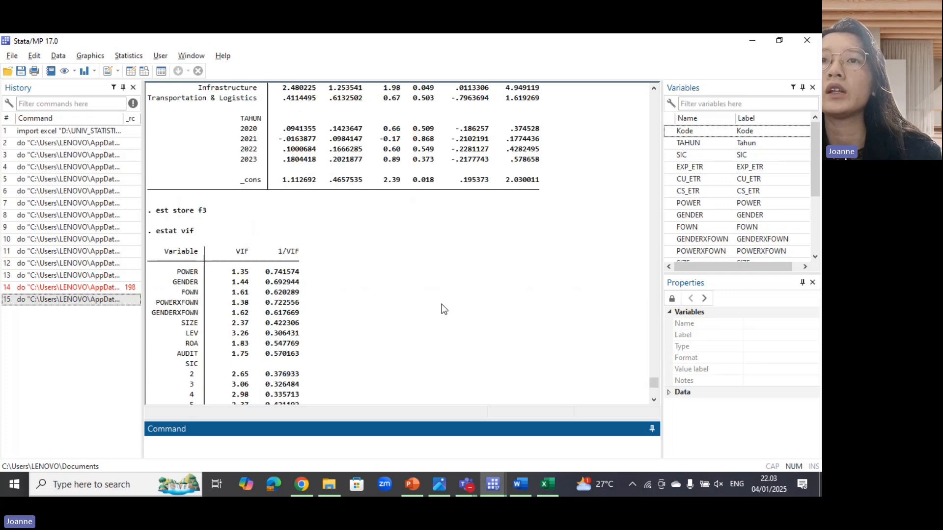
scroll(339, 307, "down", 12)
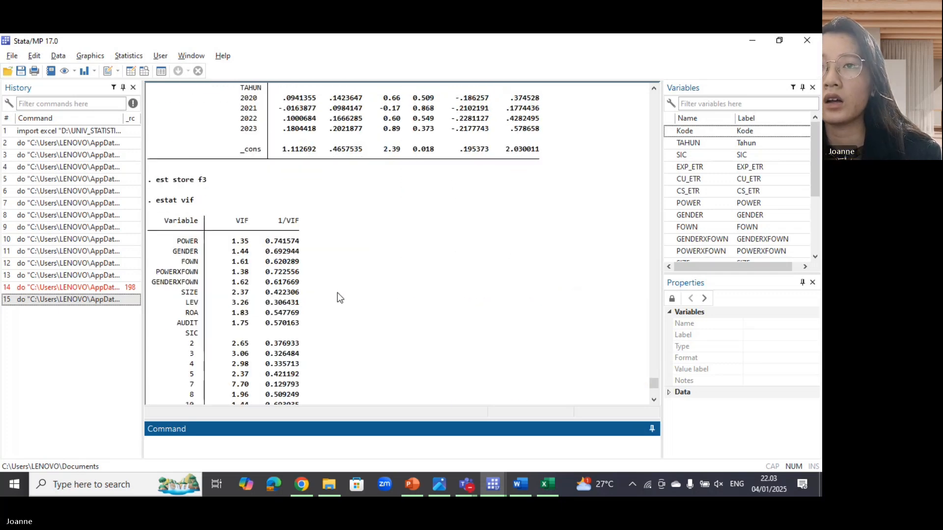
Bring up Do-file_Tax Avoidance and examine the REGRESI BIASA and MODERASI commands from line 115 to the end.
key("alt+Tab")
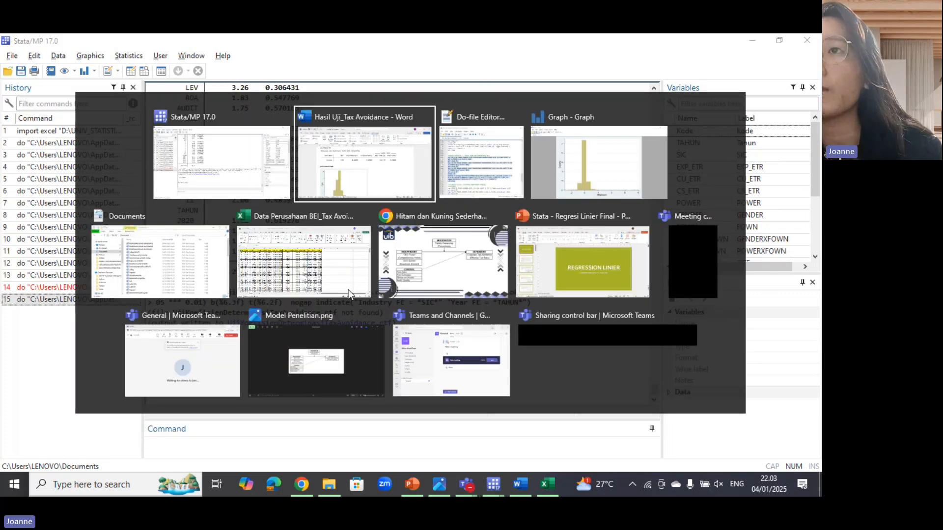
scroll(299, 270, "down", 4)
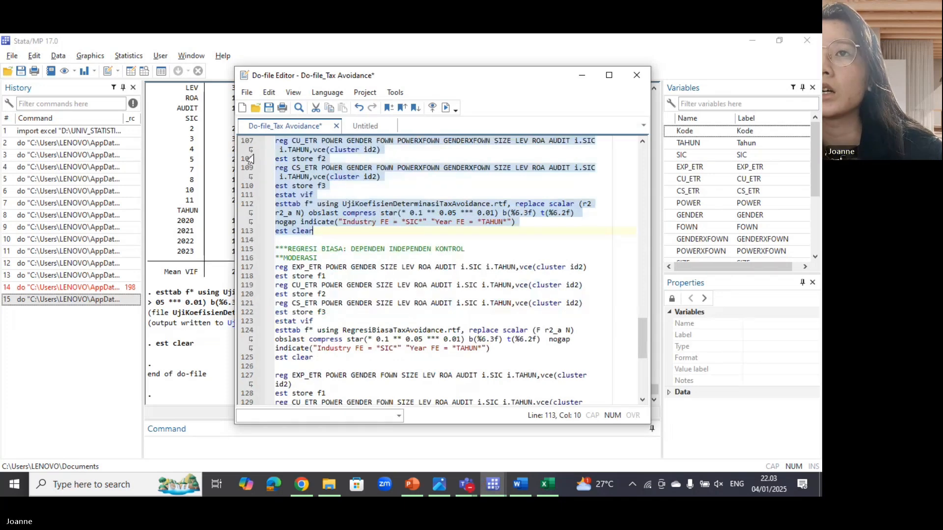
scroll(342, 156, "down", 2)
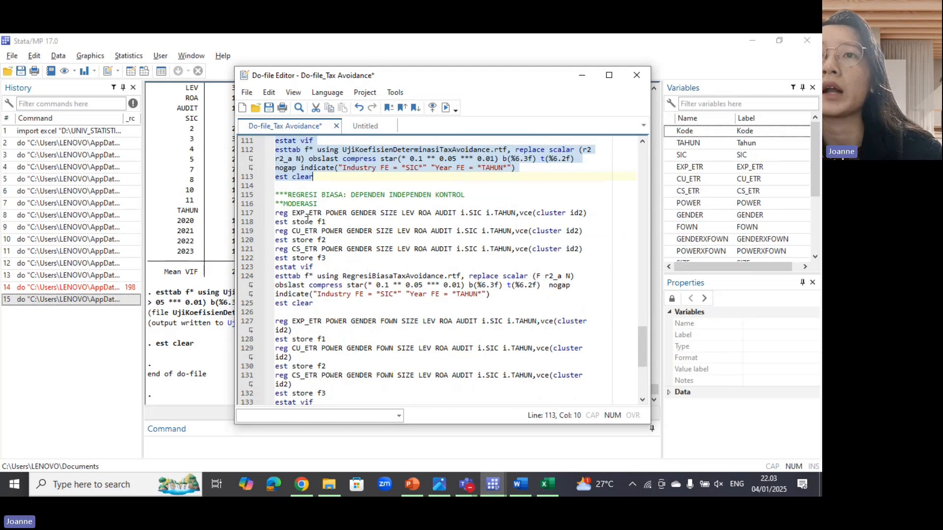
scroll(314, 219, "down", 4)
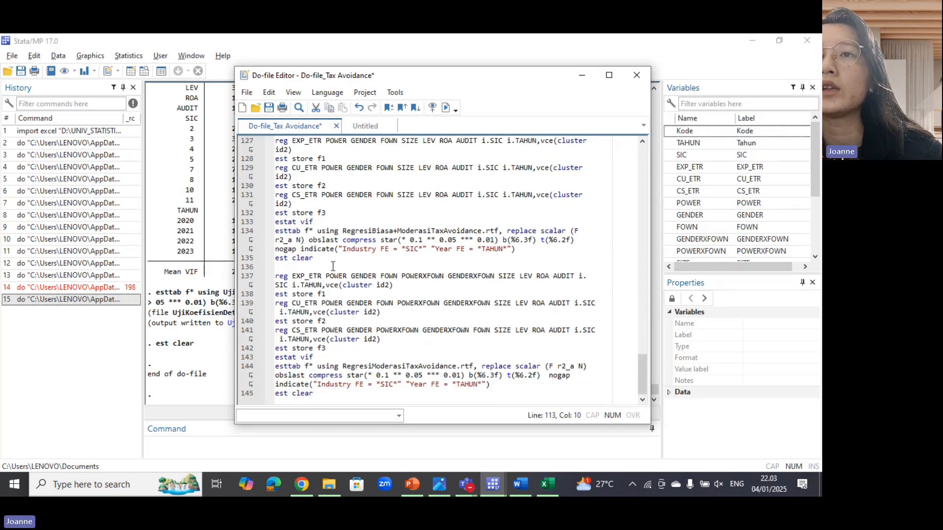
scroll(341, 221, "up", 5)
scroll(341, 221, "up", 1)
scroll(315, 207, "down", 3)
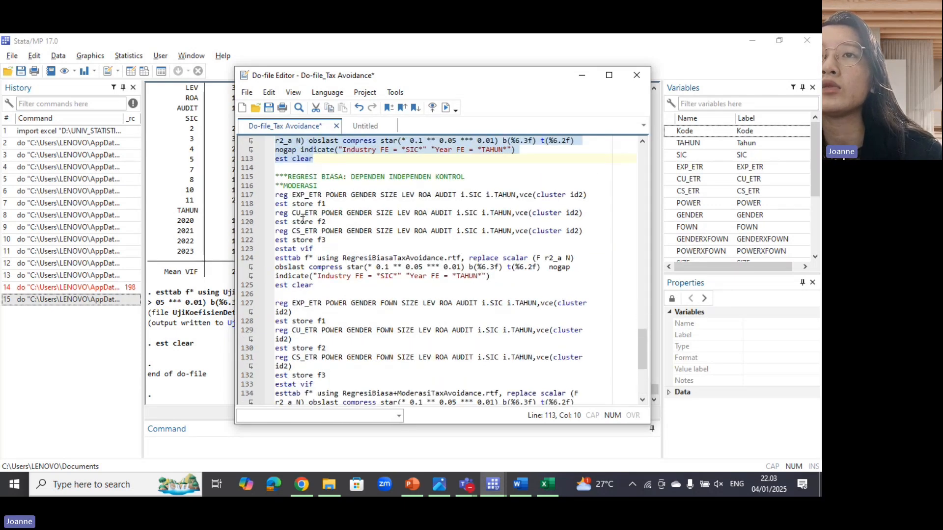
Compare the three regression blocks at lines 117, 127 and 137, noting the added FOWN and interaction variables.
left_click_drag(280, 195, 490, 278)
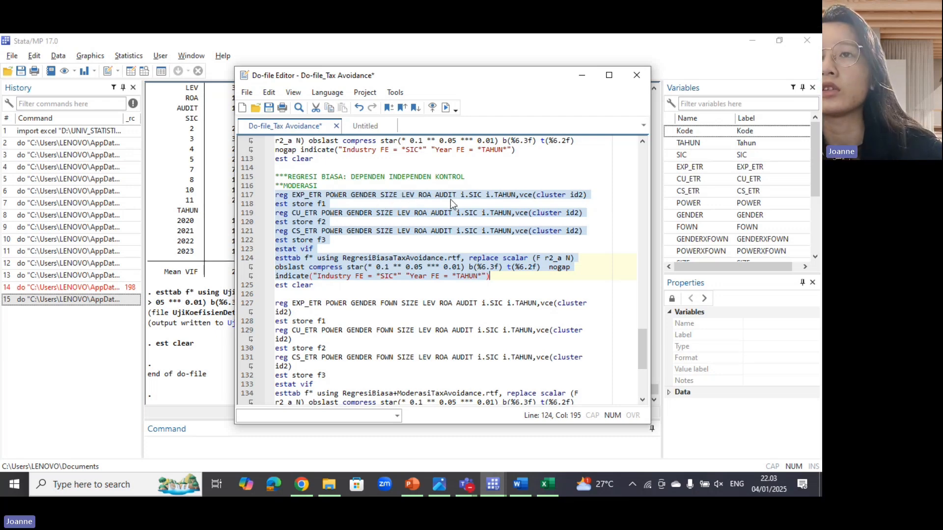
scroll(450, 199, "down", 4)
left_click_drag(276, 195, 514, 308)
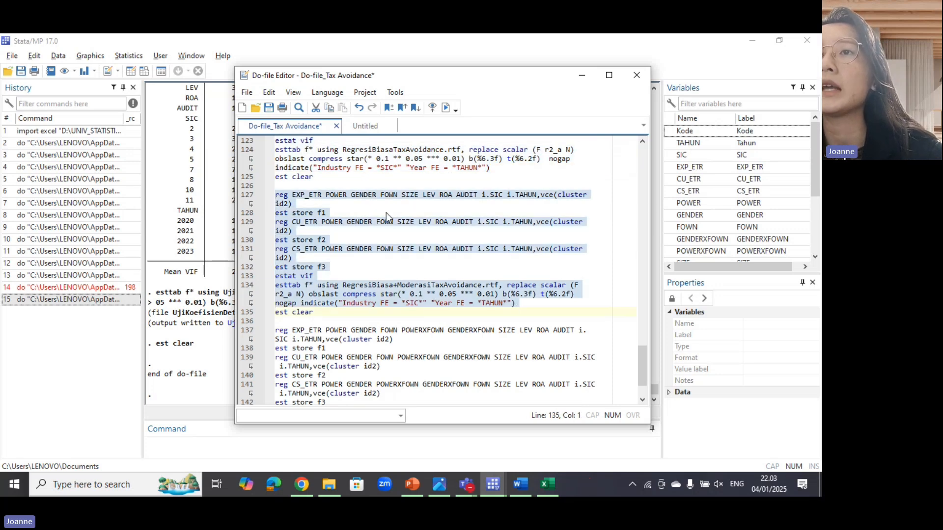
double_click(390, 196)
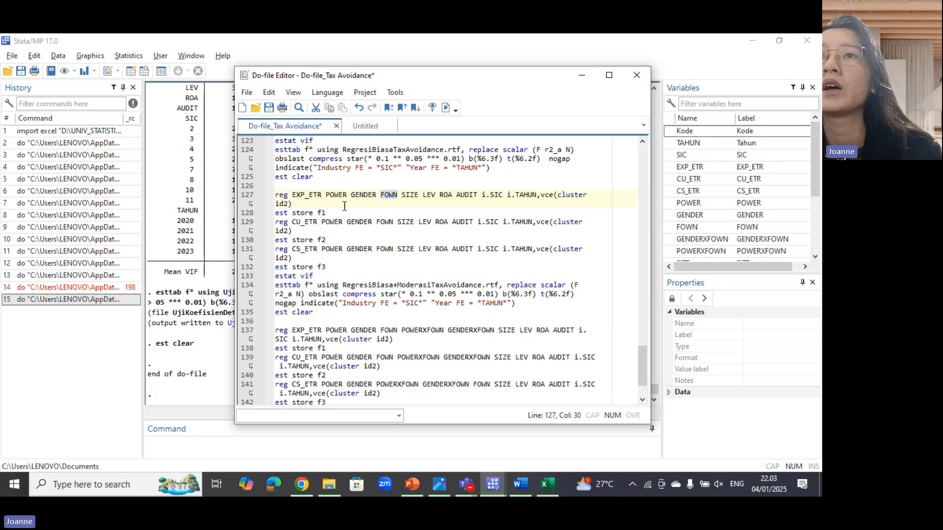
scroll(308, 322, "down", 2)
left_click_drag(276, 277, 500, 385)
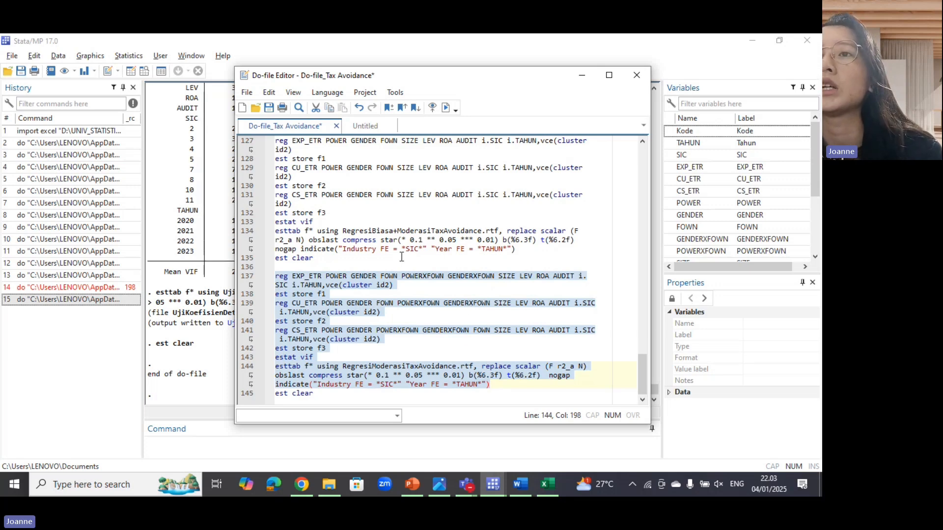
left_click(412, 285)
scroll(279, 189, "up", 6)
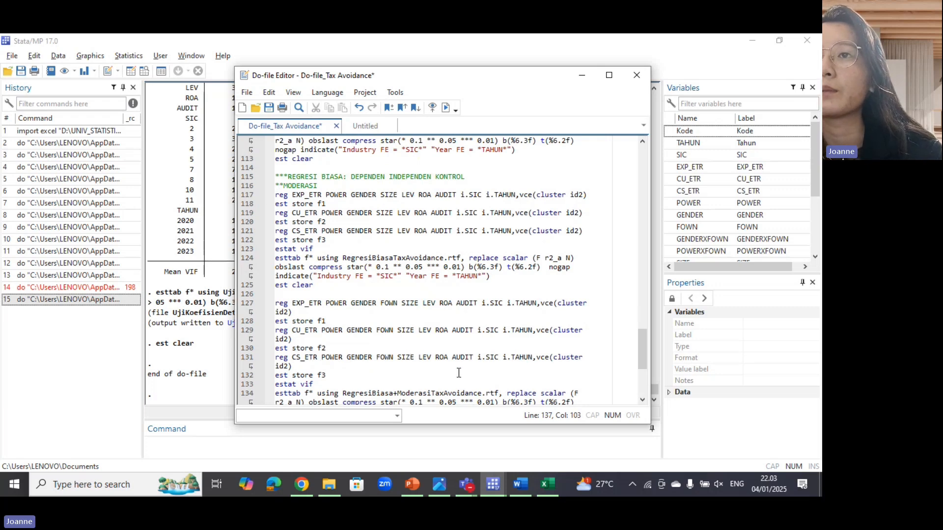
Run the three regression blocks from line 117 through the RegresiModerasiTaxAvoidance.rtf export and review their regression and VIF output.
left_click_drag(276, 195, 489, 386)
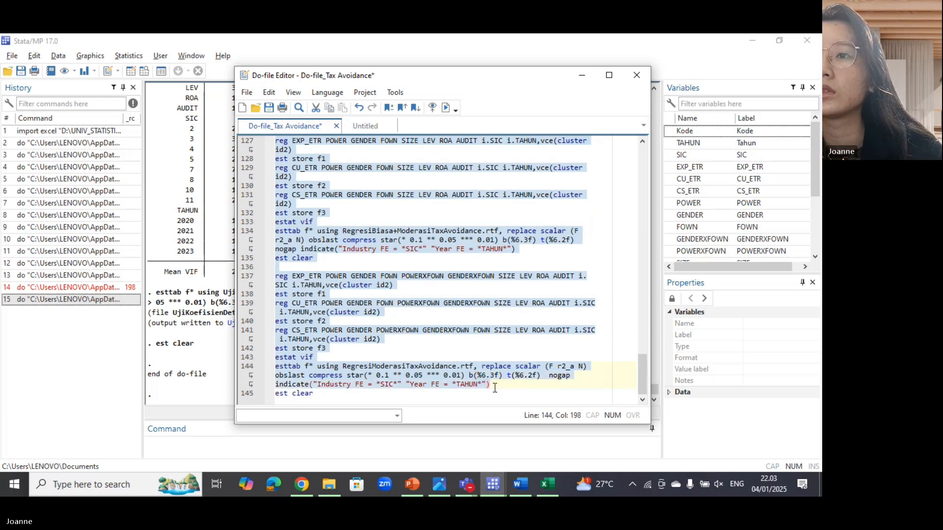
left_click(445, 108)
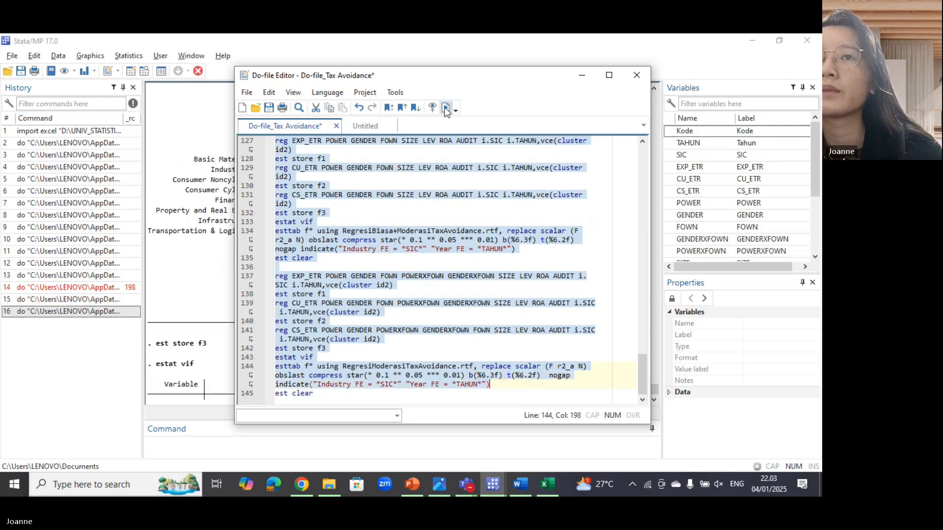
scroll(416, 246, "up", 15)
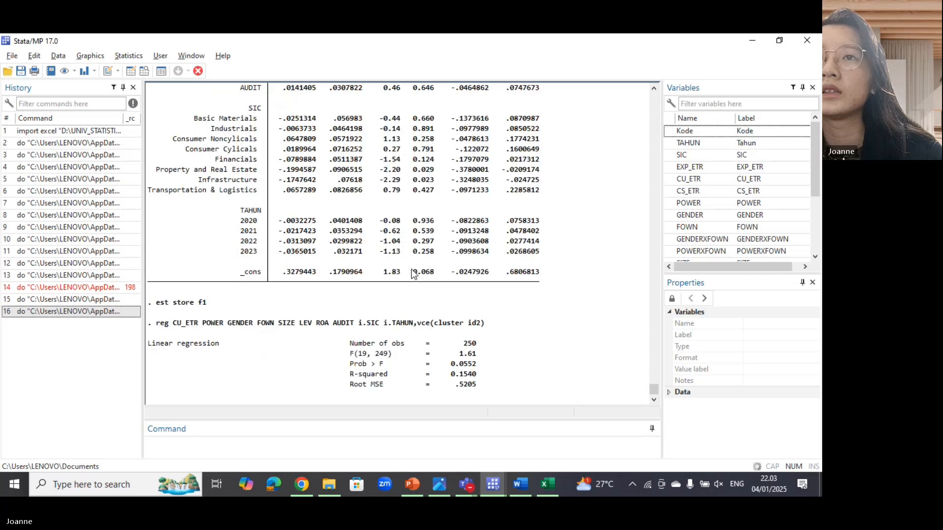
scroll(417, 236, "up", 3)
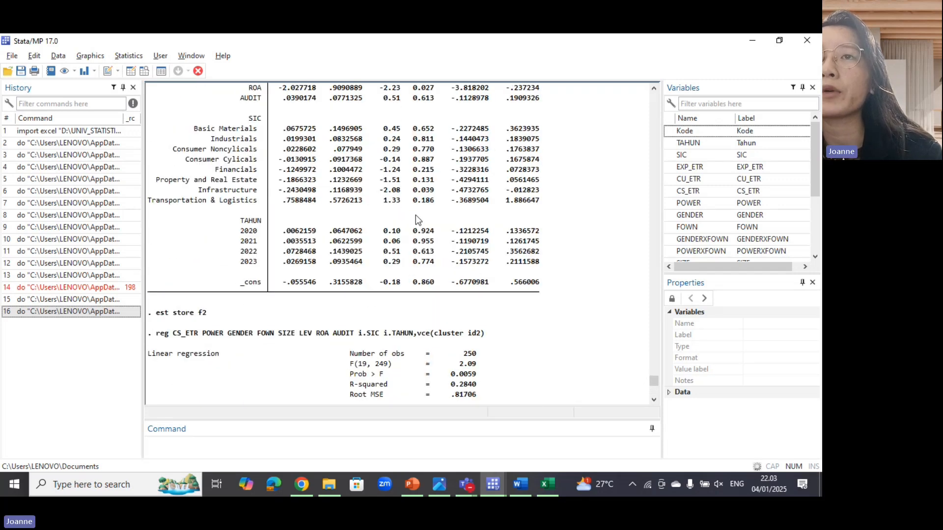
scroll(416, 246, "down", 13)
scroll(323, 351, "down", 10)
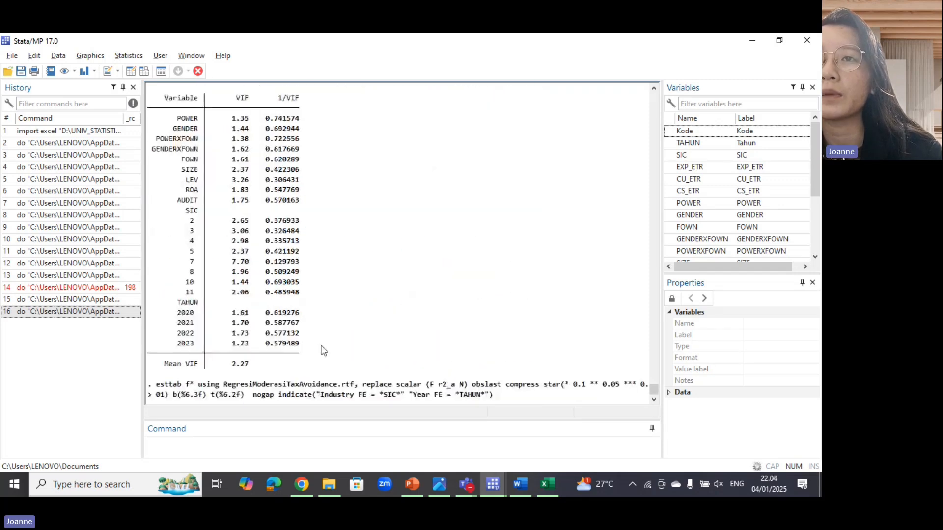
scroll(339, 351, "down", 3)
scroll(309, 177, "up", 11)
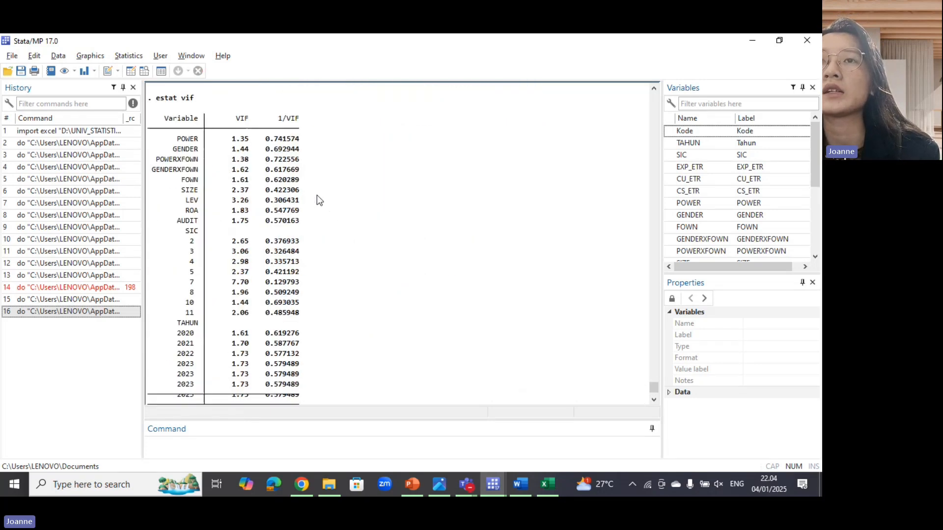
scroll(301, 275, "up", 5)
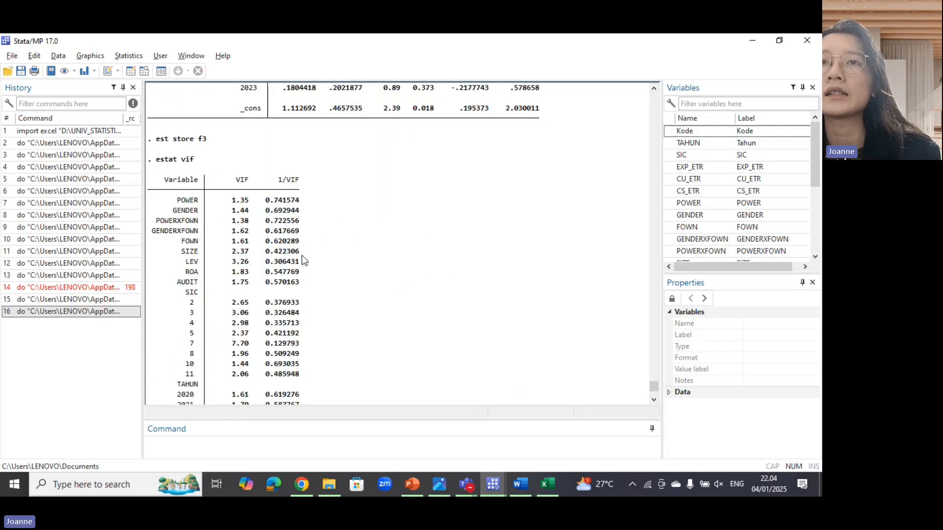
scroll(362, 260, "down", 5)
Open the exported RegresiModerasiTaxAvoidance.rtf in Word and examine its full regression table down to the significance notes.
left_click(294, 343)
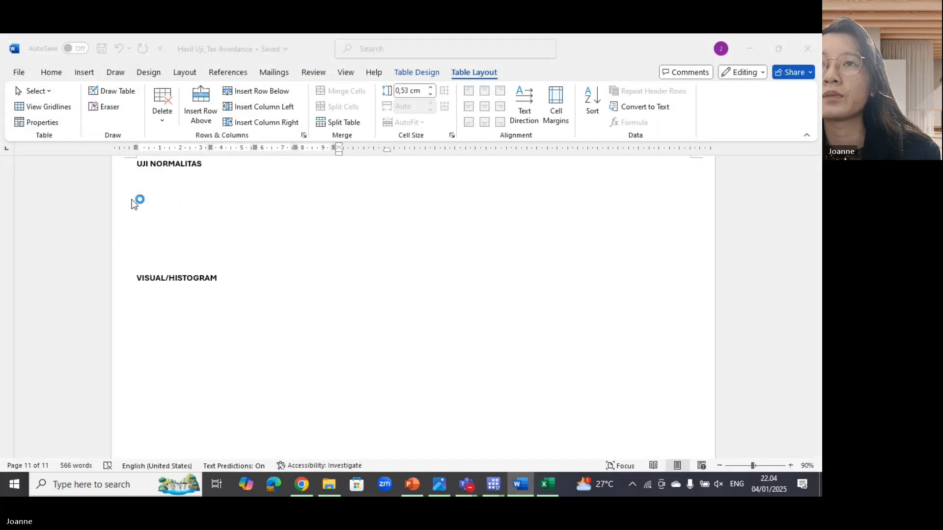
scroll(562, 322, "down", 5)
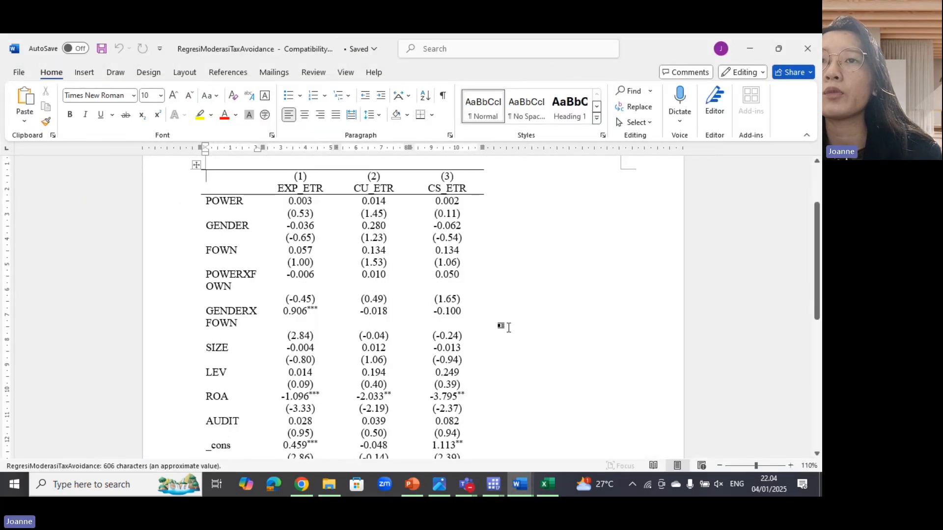
scroll(280, 235, "up", 5)
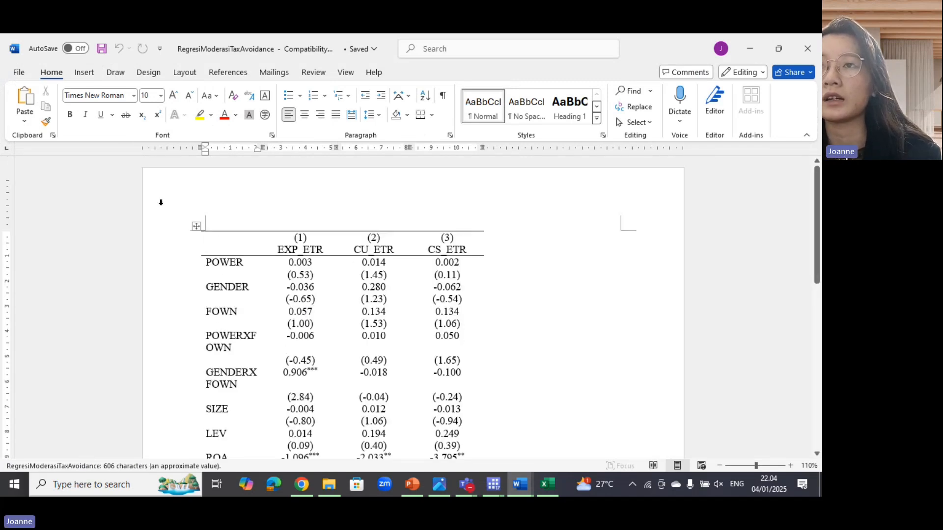
scroll(566, 344, "down", 15)
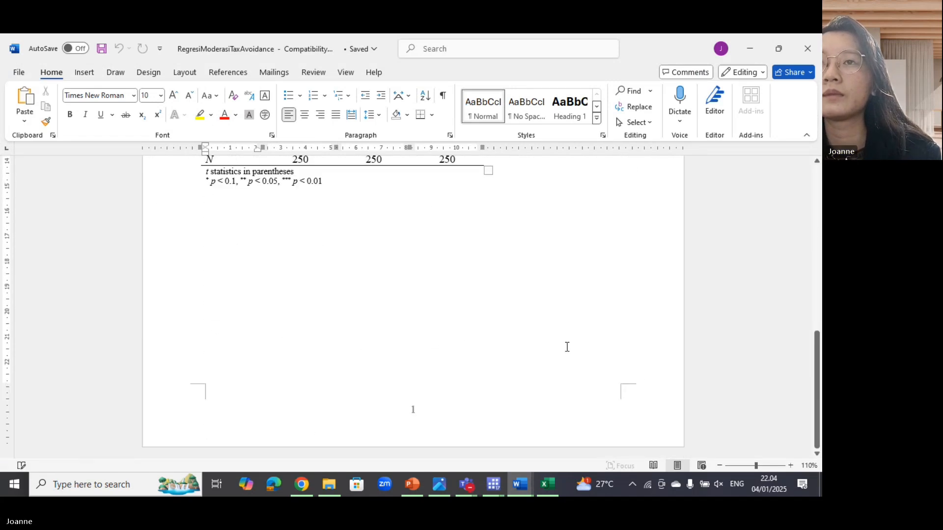
Switch to the presentation in Chrome and view the research model diagram and the Model 1 and Model 2 equations.
left_click(520, 484)
left_click(416, 483)
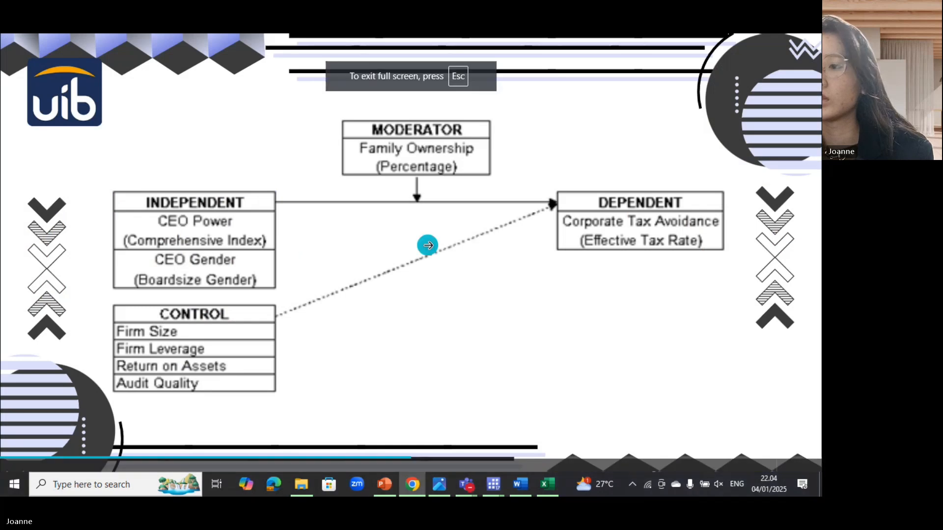
left_click(427, 244)
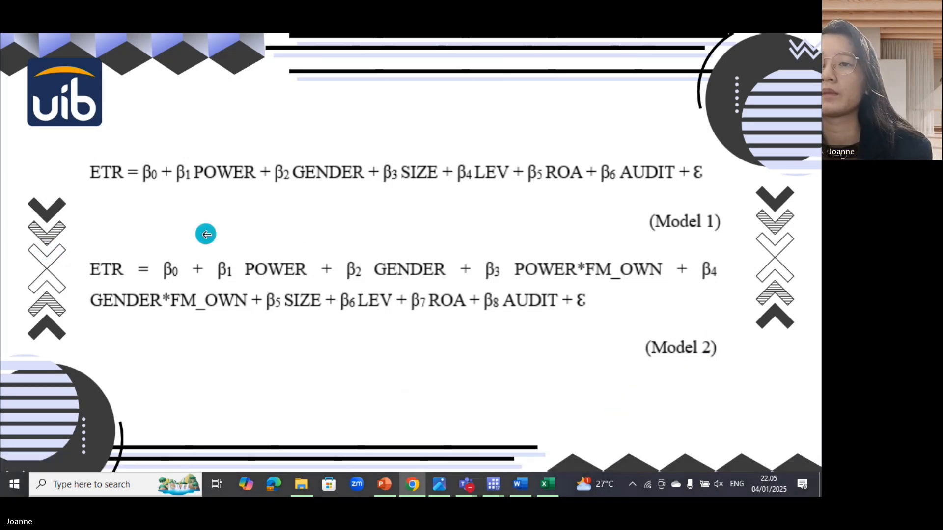
Return to Stata and review the final CU_ETR and CS_ETR regression results, the VIF table and the export command.
key("alt+Tab")
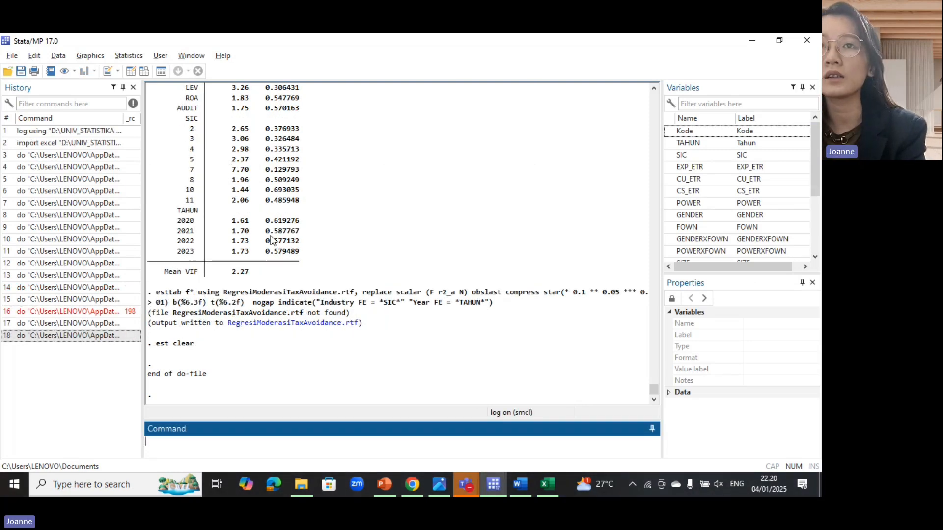
scroll(375, 169, "up", 20)
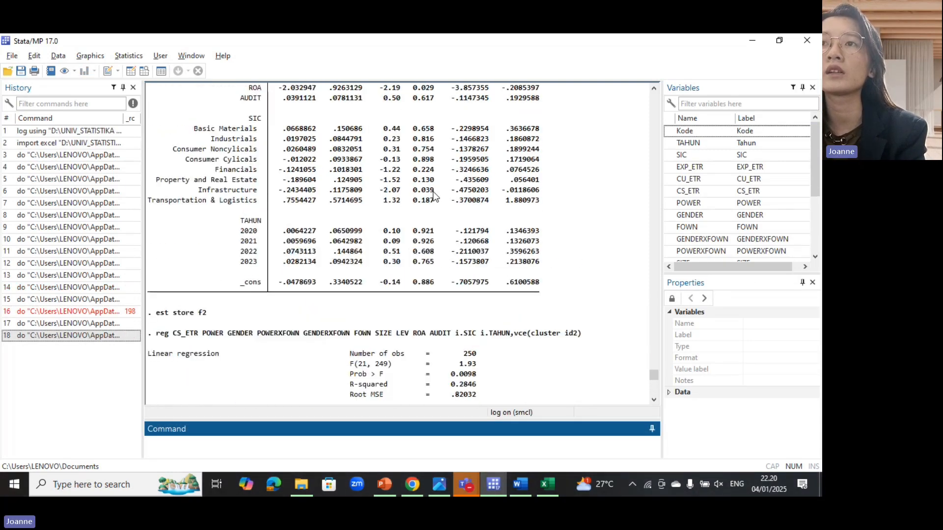
scroll(433, 197, "down", 20)
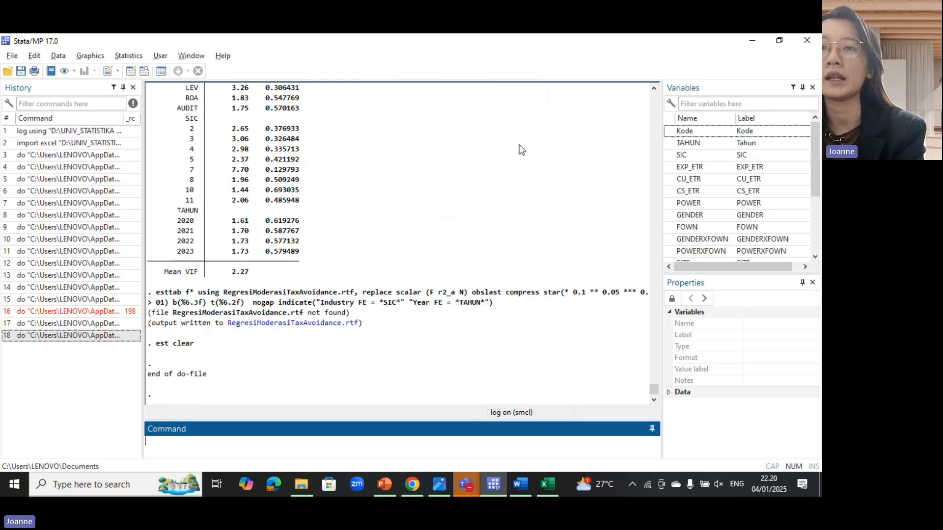
Exit Stata, saving the changed data as the Stata dataset "Stata_Tax Avoidance" in the PROJECT UAS STATISTIKA PENELITIAN folder.
left_click(807, 40)
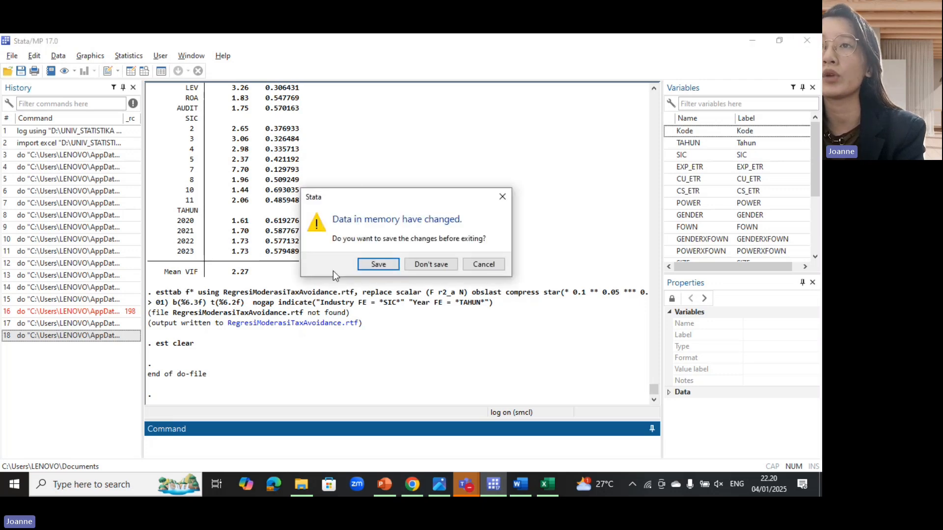
left_click(429, 265)
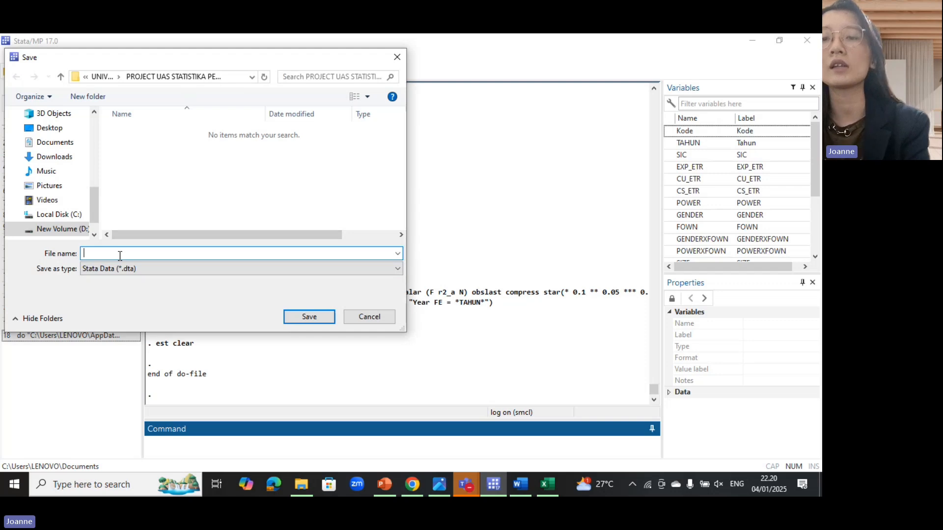
type("Stata")
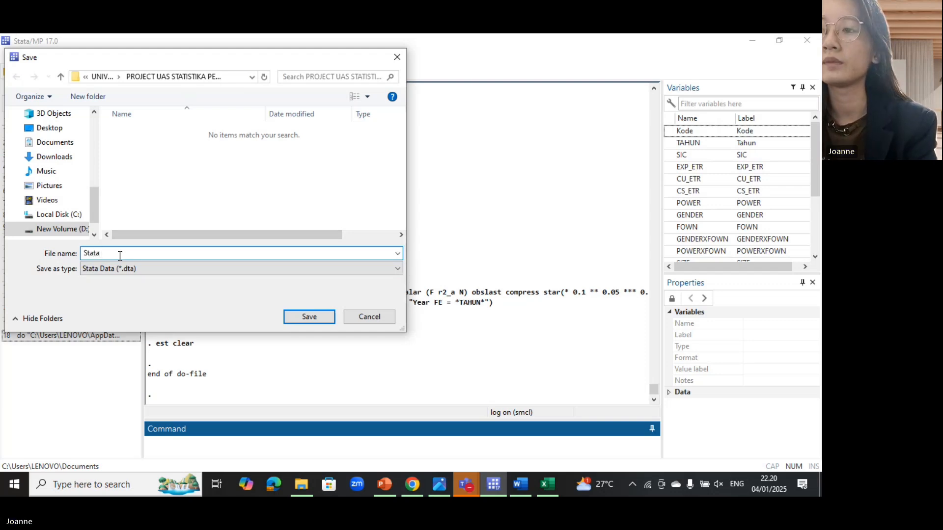
type("_Tax")
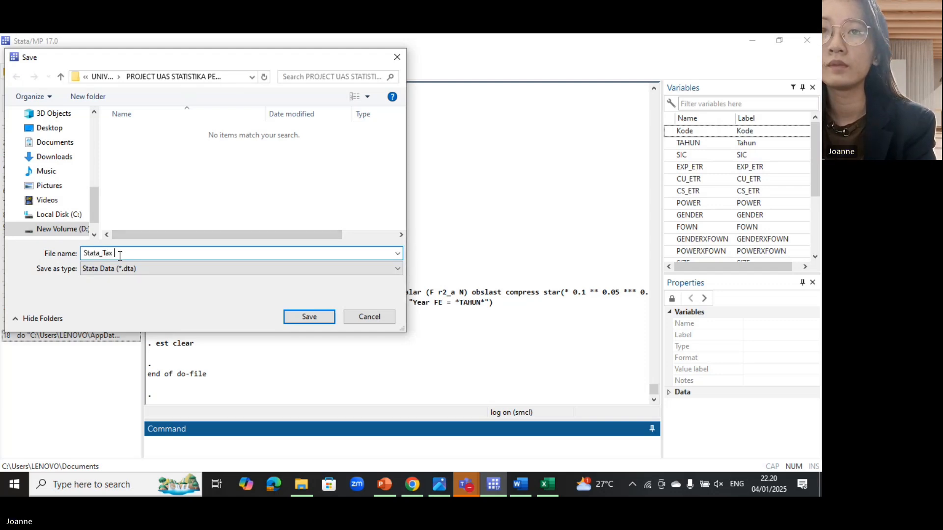
type(" Avoidance")
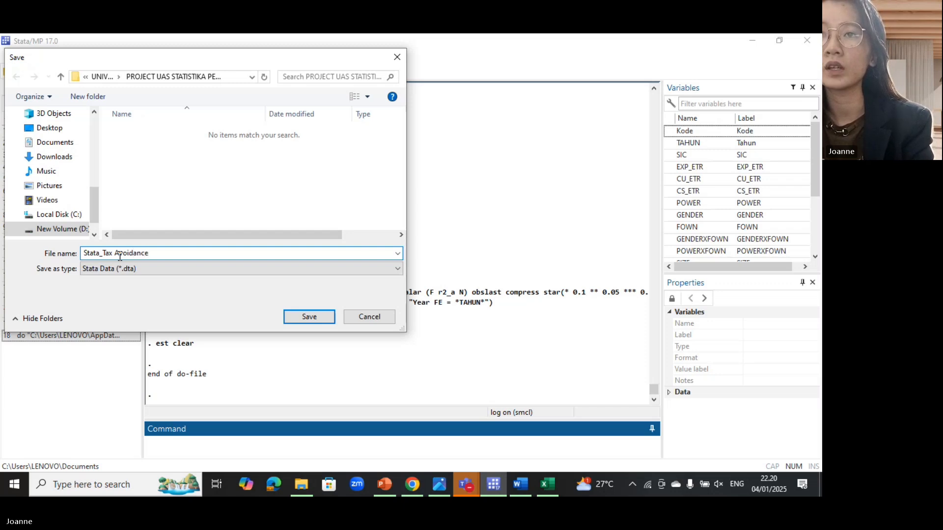
key("Return")
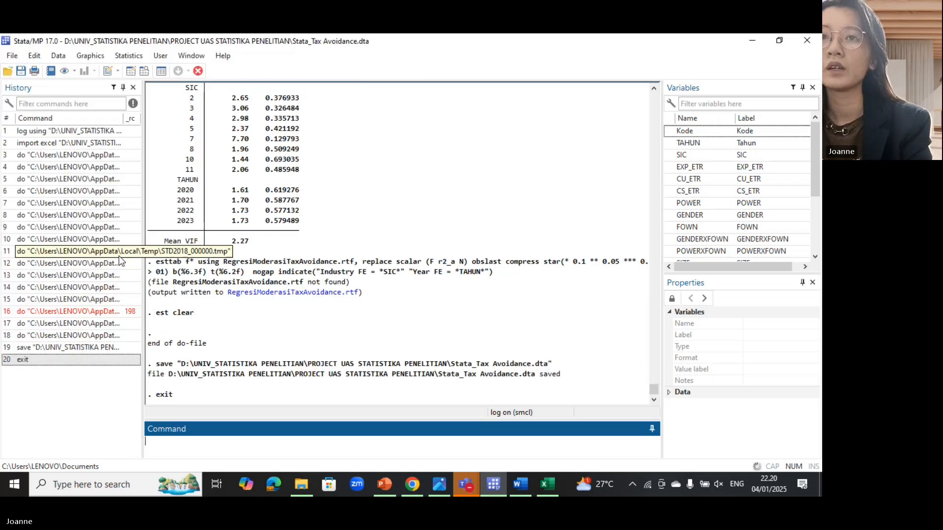
Switch to File Explorer and check the do-file and Stata dataset in the PROJECT UAS STATISTIKA PENELITIAN folder within UNIV_STATISTIKA PENELITIAN.
key("alt+Tab")
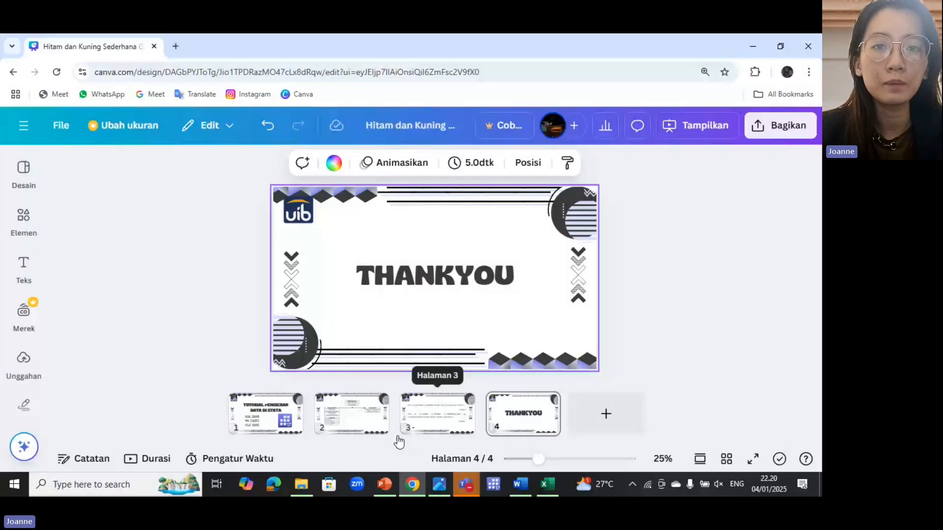
left_click(301, 484)
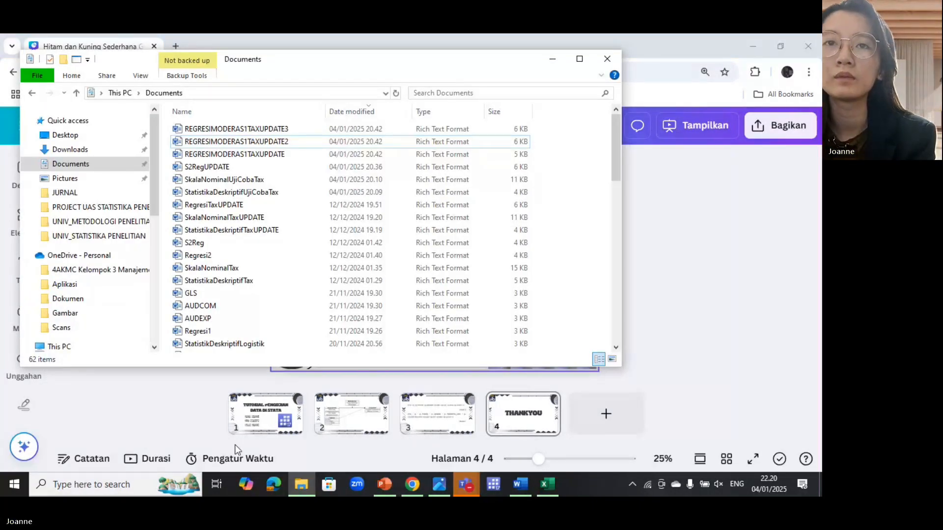
left_click(98, 236)
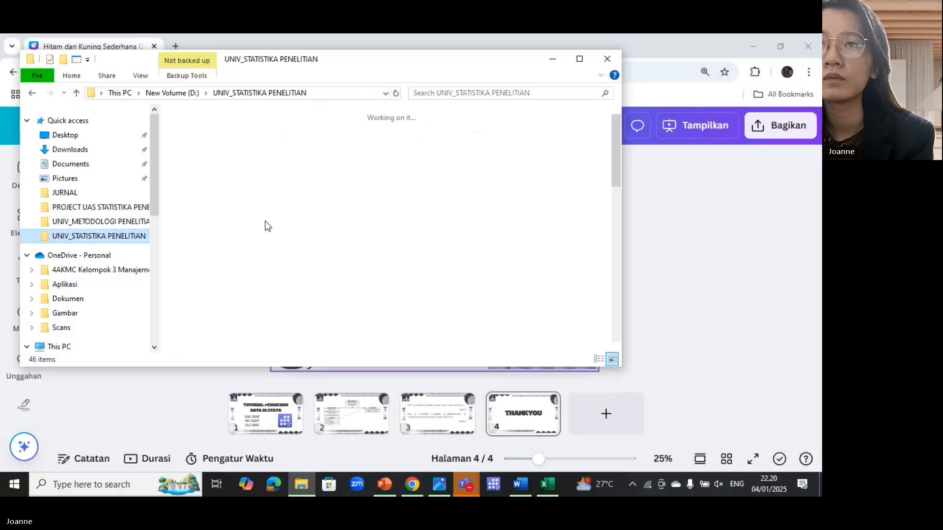
double_click(207, 162)
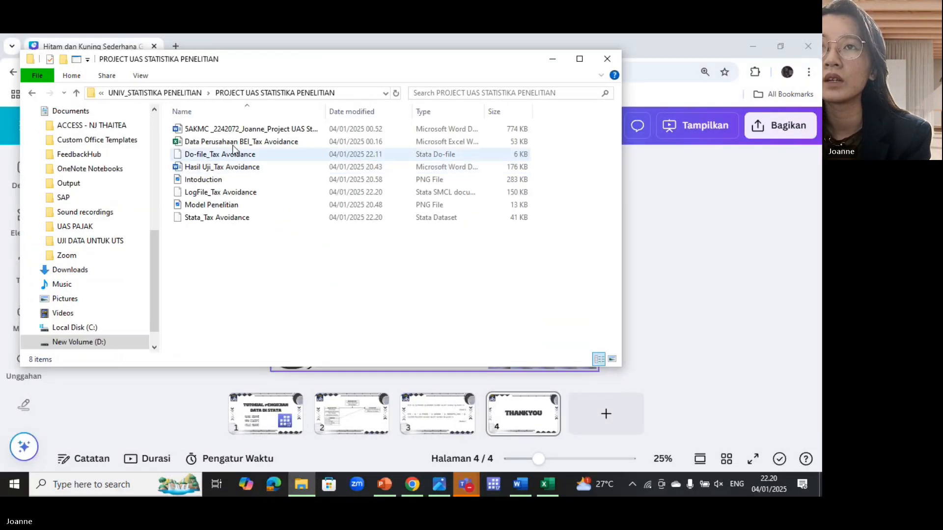
left_click(222, 154)
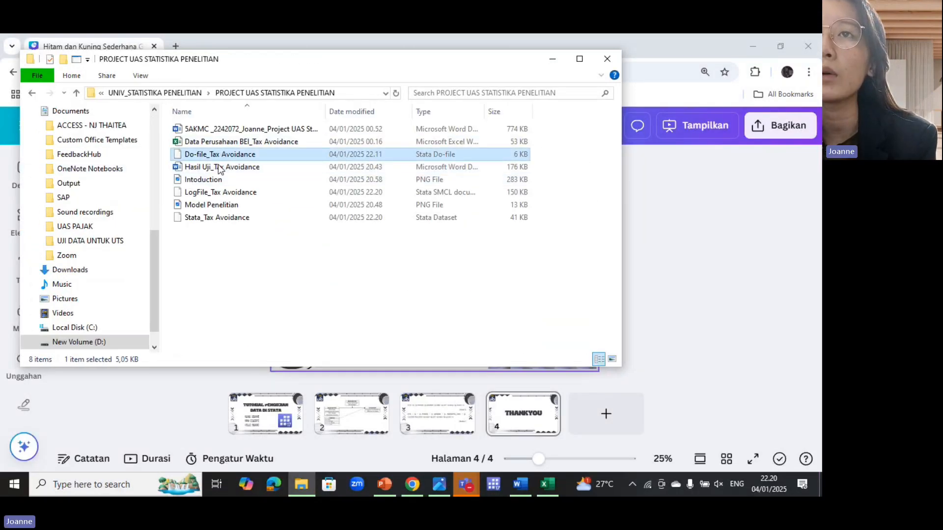
left_click(218, 220)
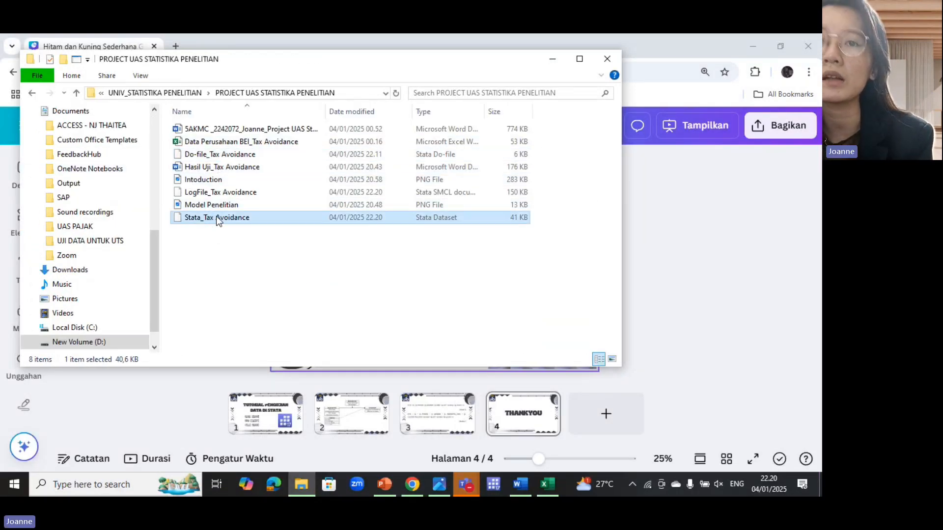
left_click(306, 273)
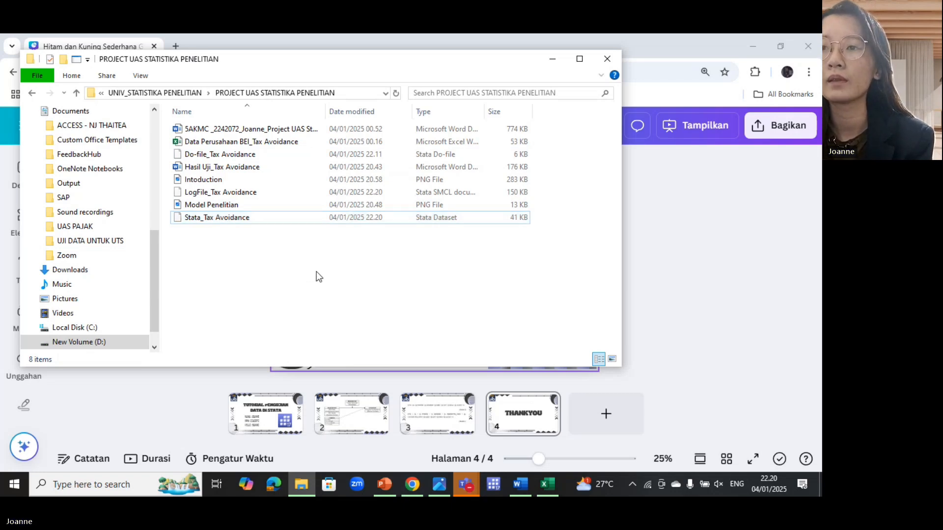